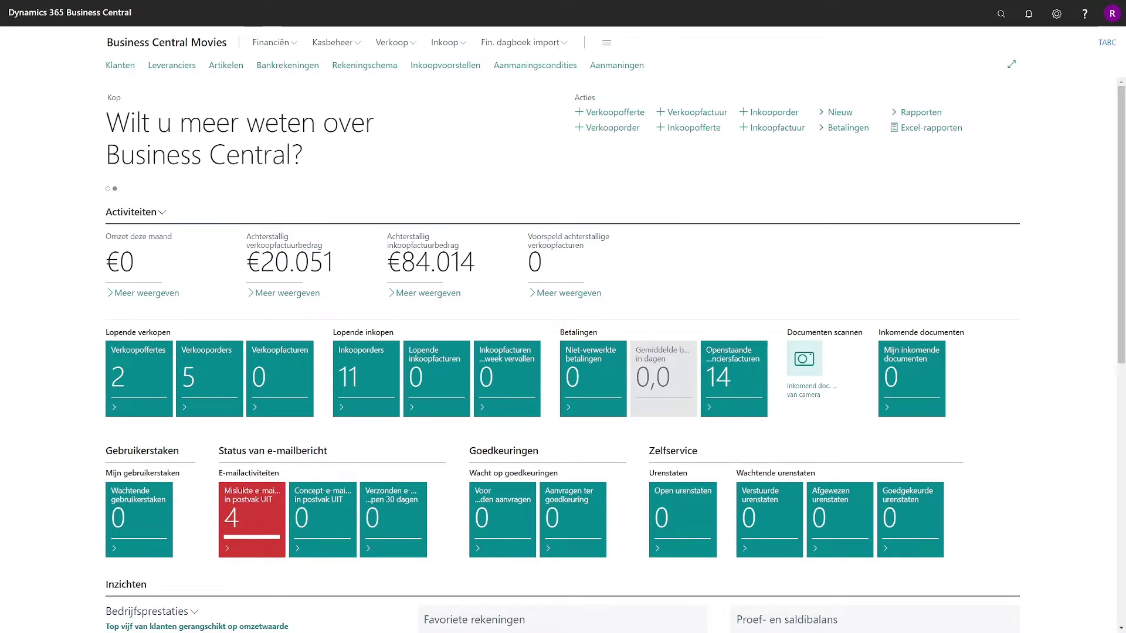
- Open Boekhoudinstellingen and review which rapportageschema's are assigned for the financial reports, and return to the home page
key("alt+q")
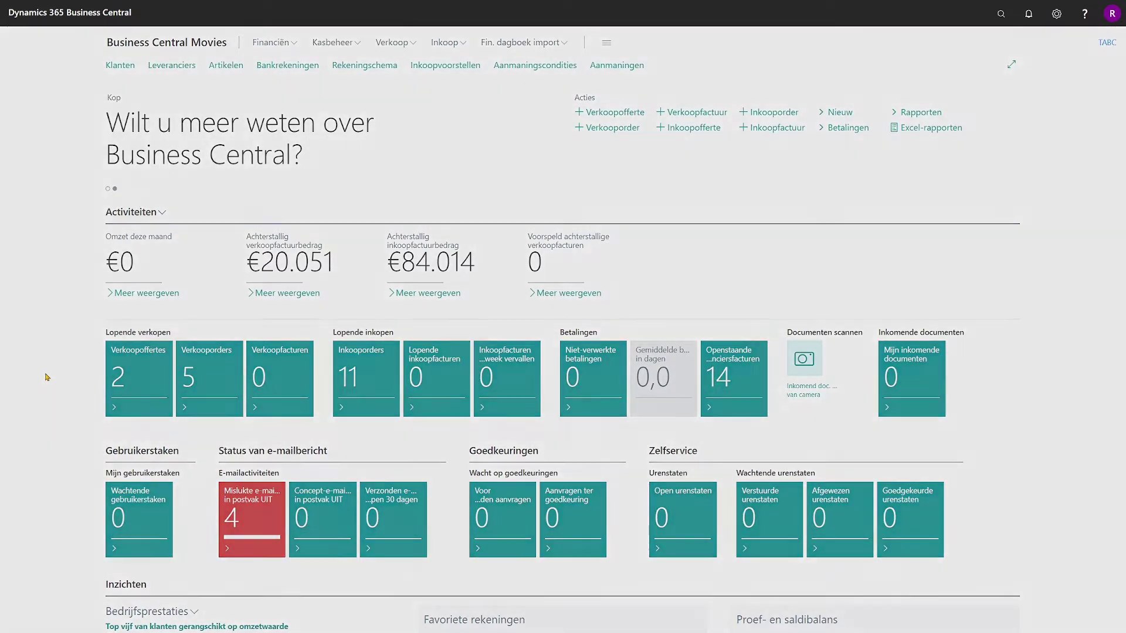
type("boekhoud inst")
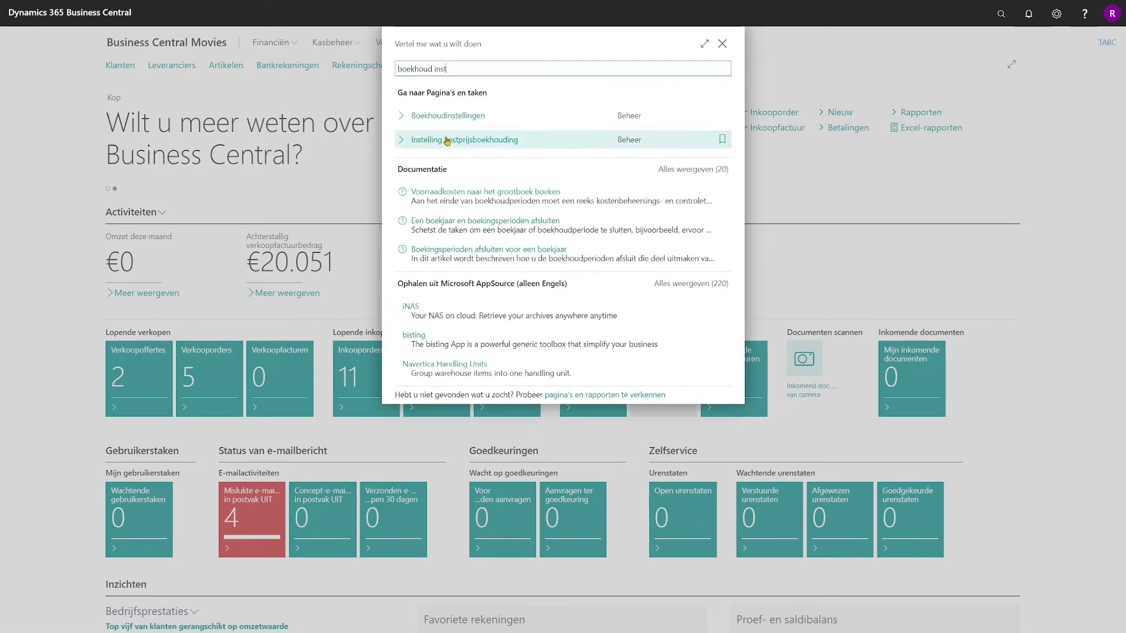
left_click(450, 119)
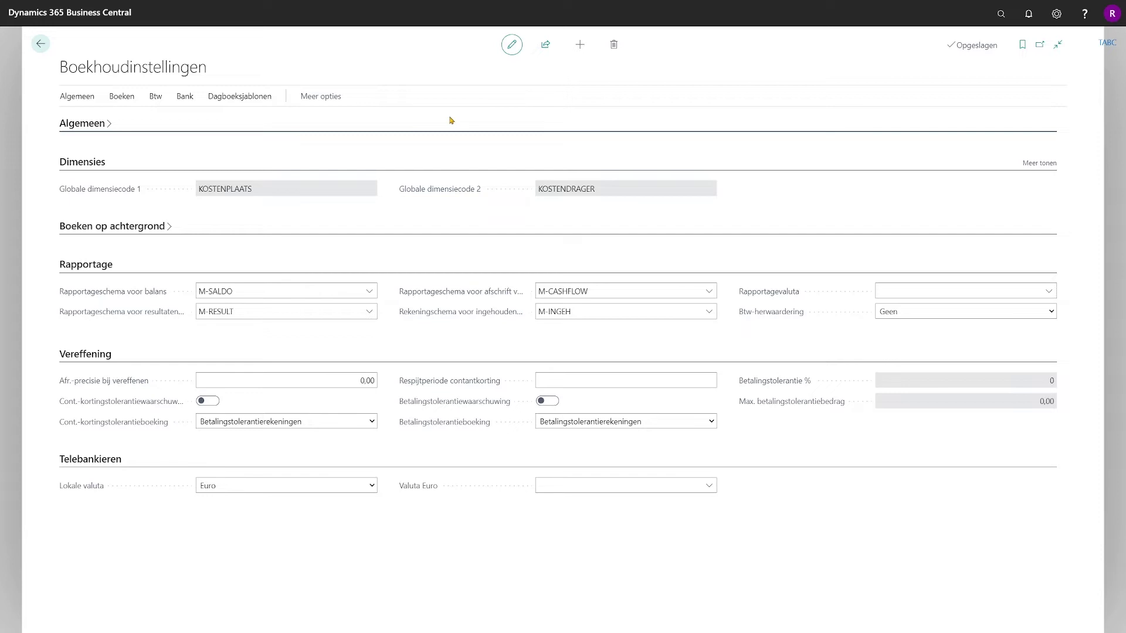
left_click(41, 43)
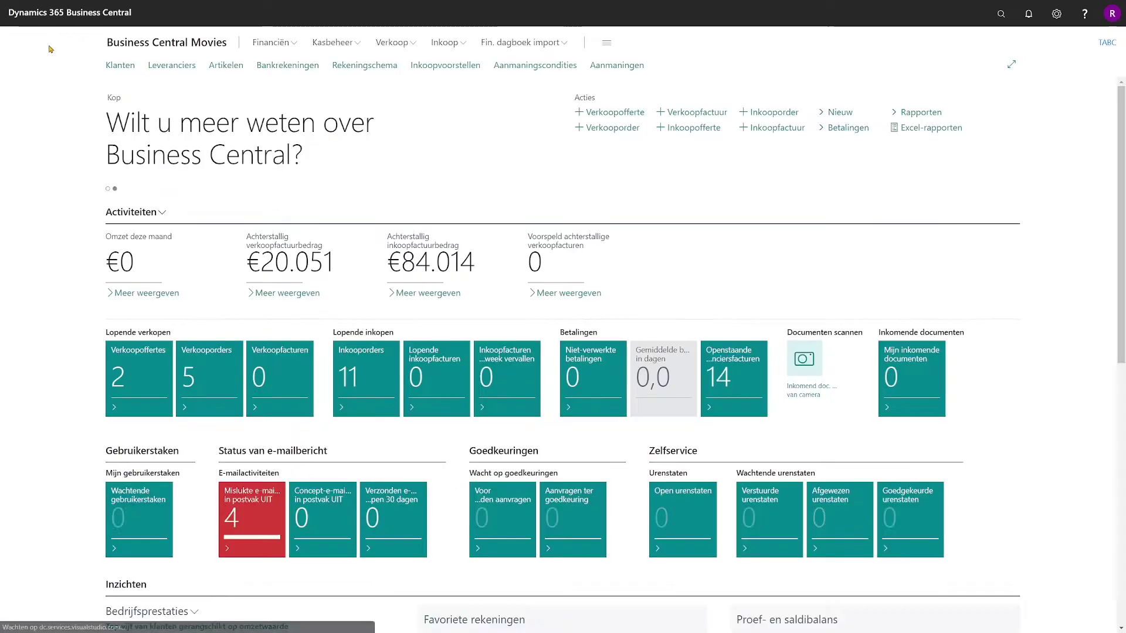
- Open the M-SALDO balance schema from Rapportageschema's without making a copy, examine its rows and account totalling, and return home
key("alt+q")
type("rapport")
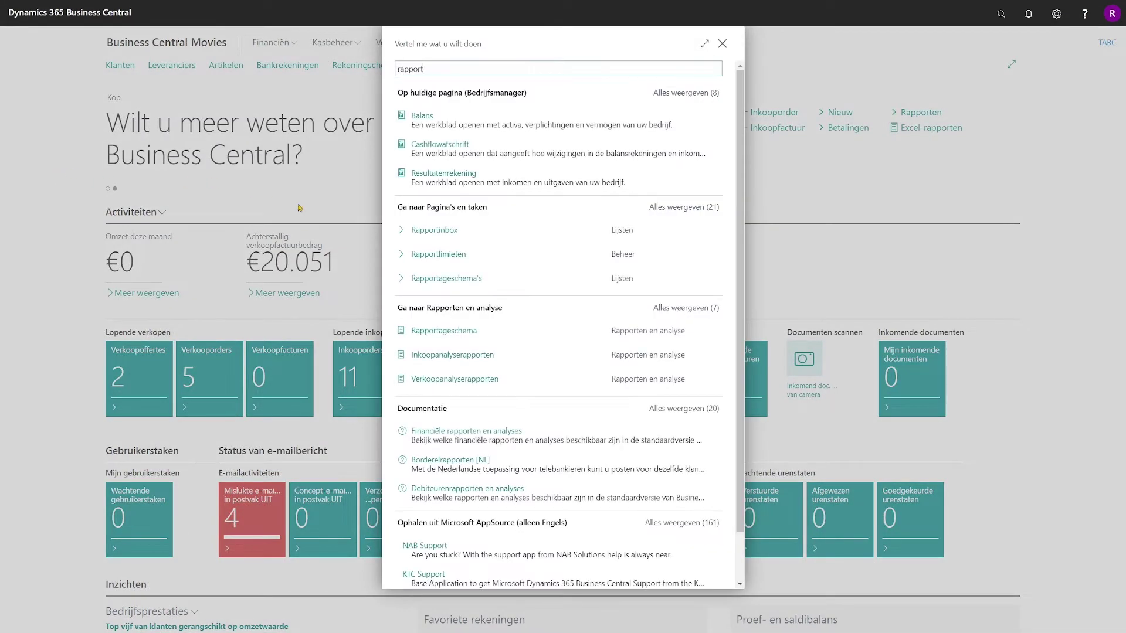
left_click(428, 278)
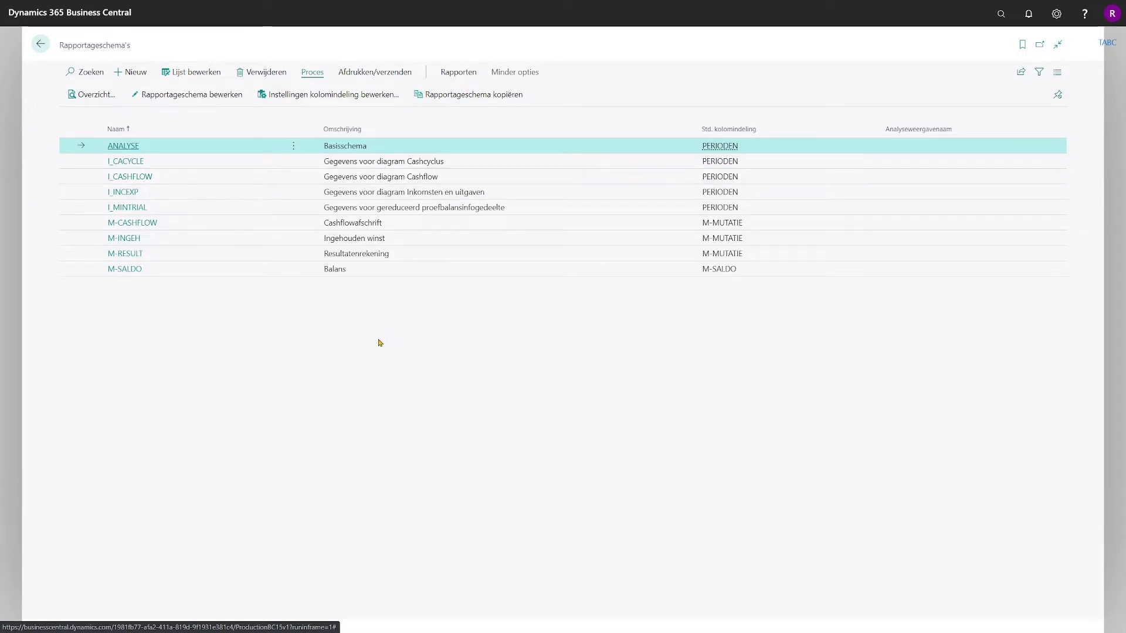
left_click(368, 271)
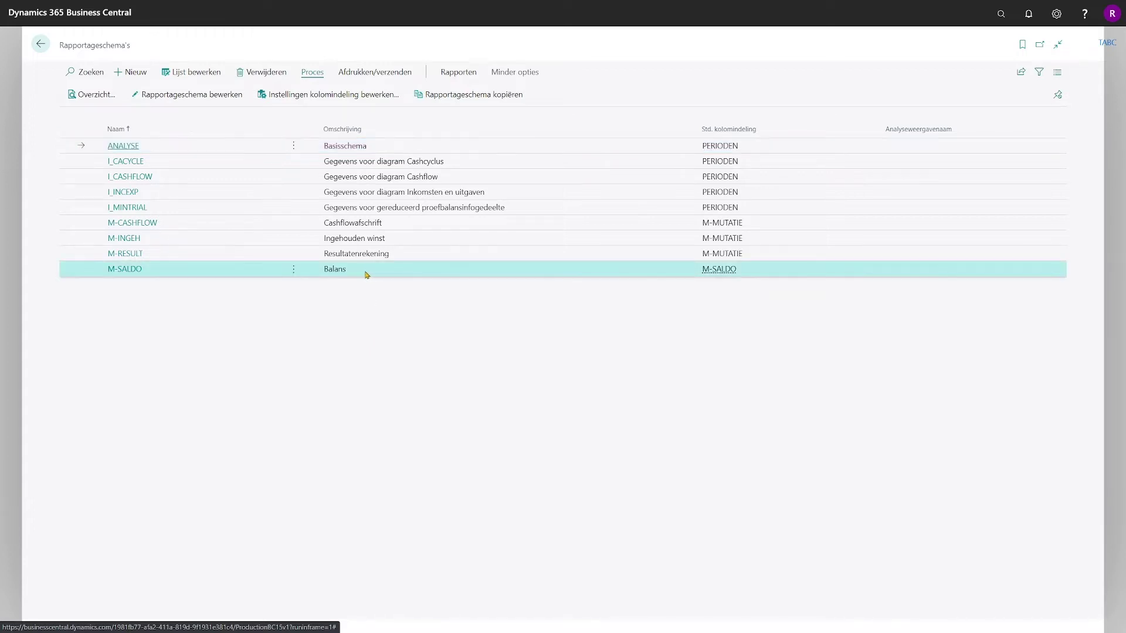
left_click(198, 106)
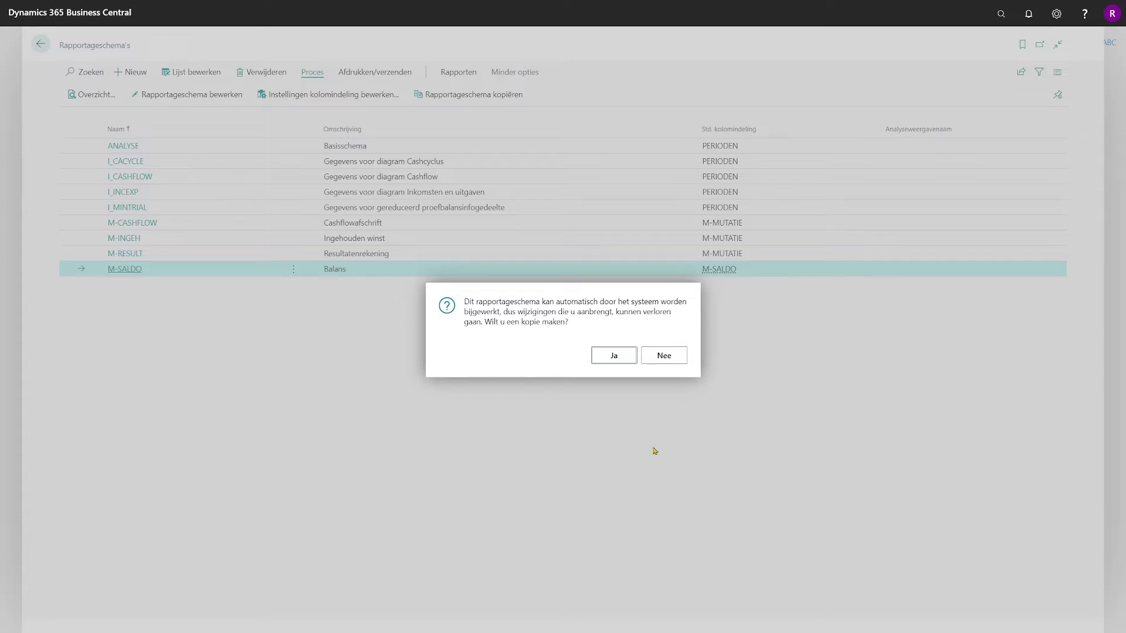
left_click(672, 364)
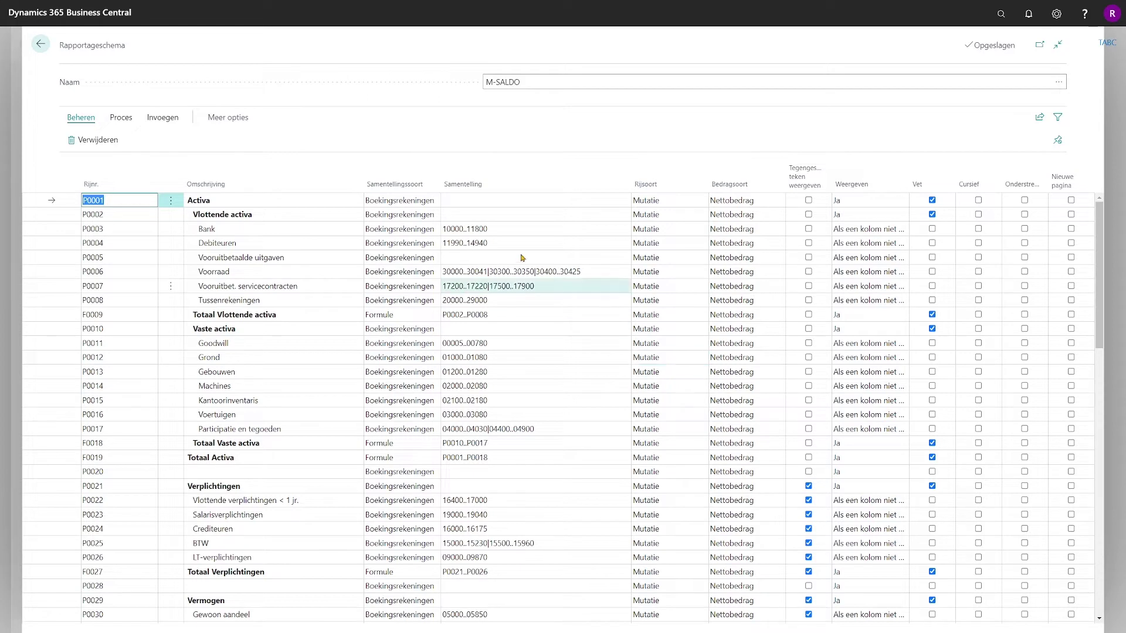
left_click(40, 44)
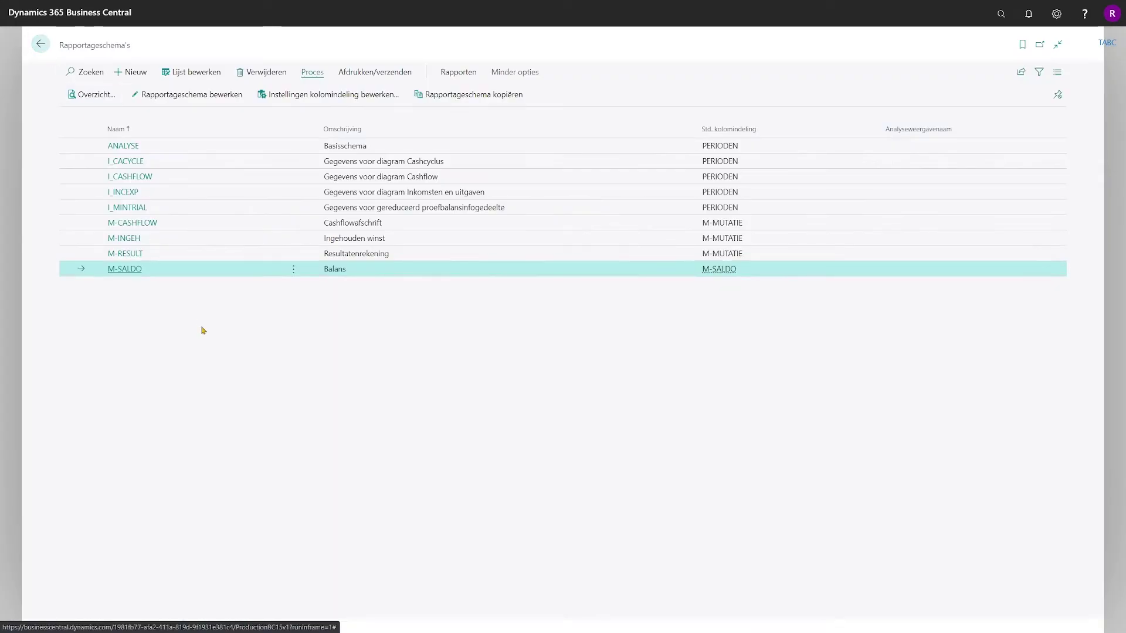
left_click(37, 48)
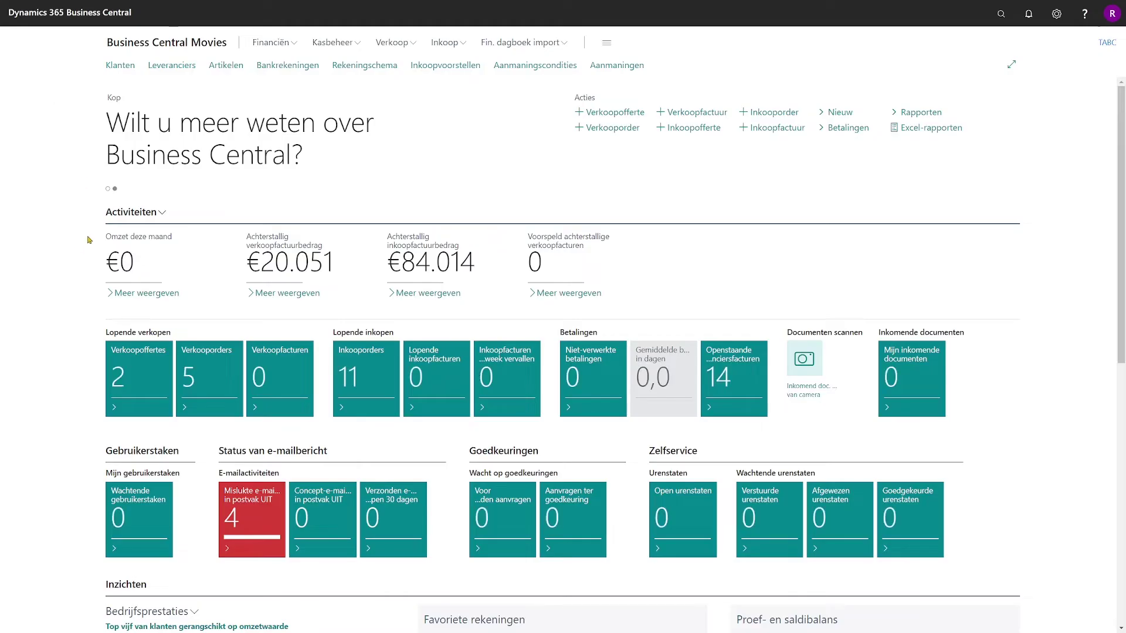
- Open GB-rekeningcategorieën and examine the categories with their assigned ledger accounts, and return to the home page
key("alt+q")
type("GB-")
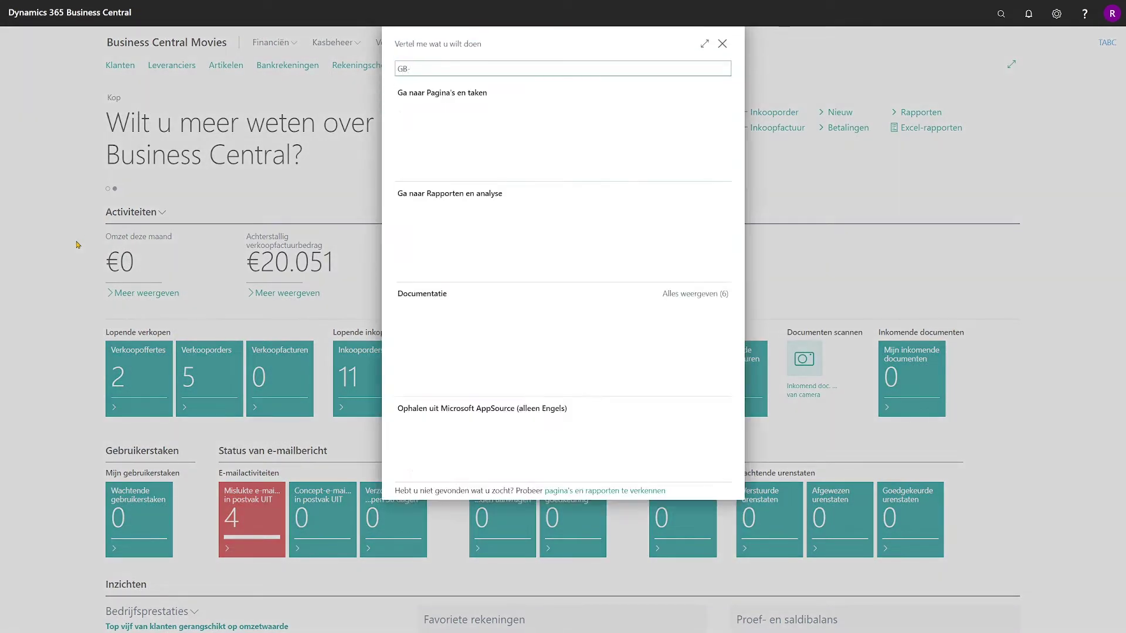
left_click(418, 120)
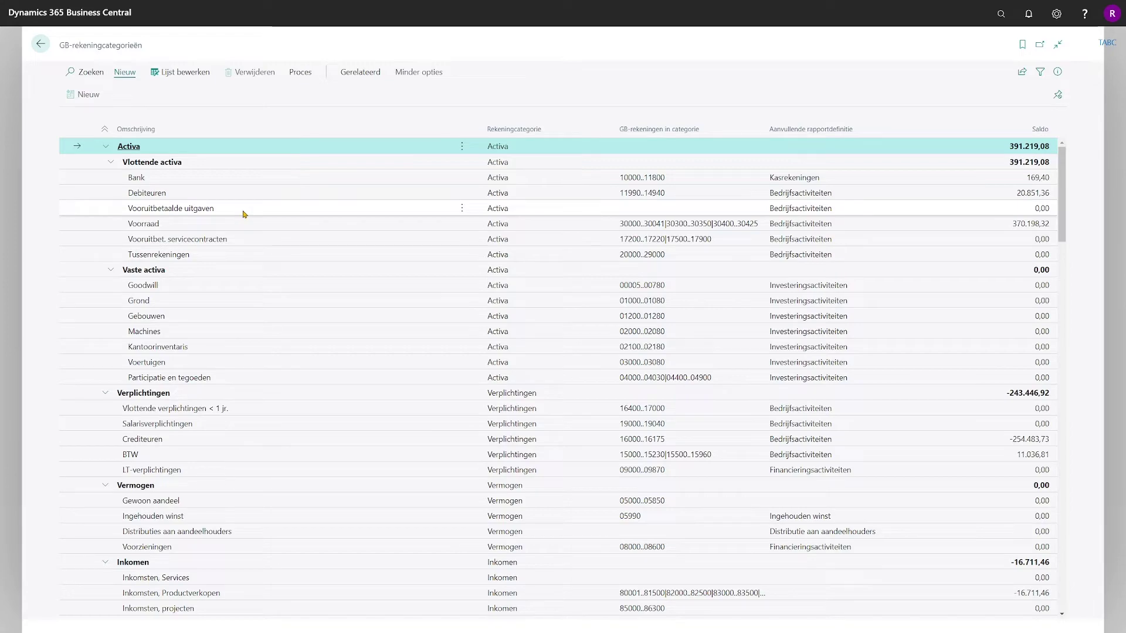
left_click(40, 44)
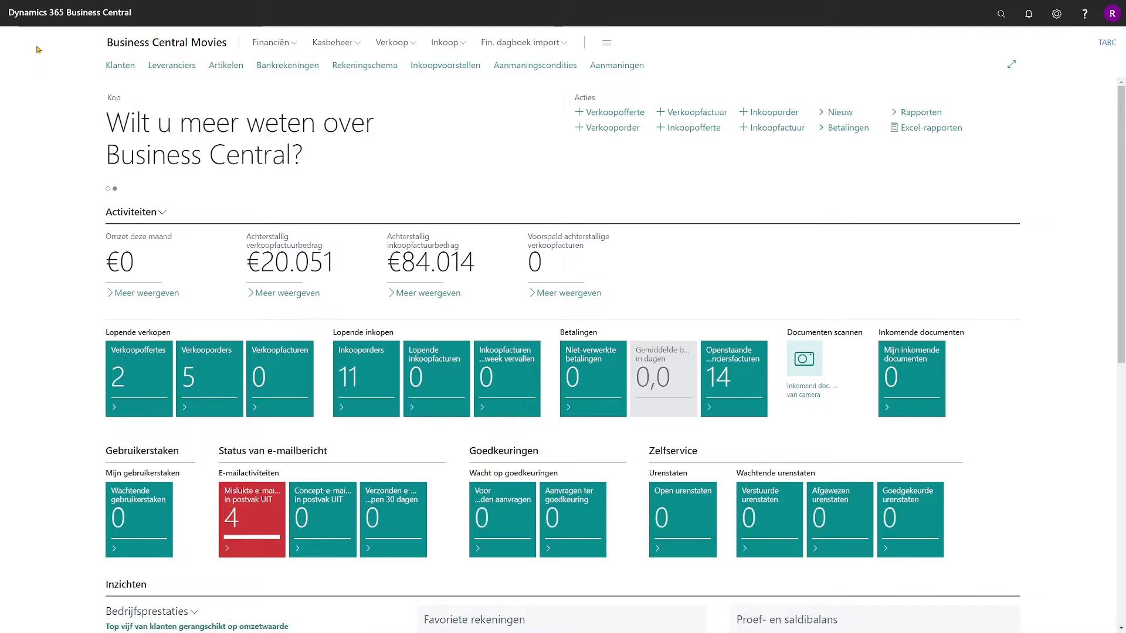
- Find account 11800 in the Rekeningschema, in the liquide middelen group, and open its Grootboekrekening card
left_click(267, 43)
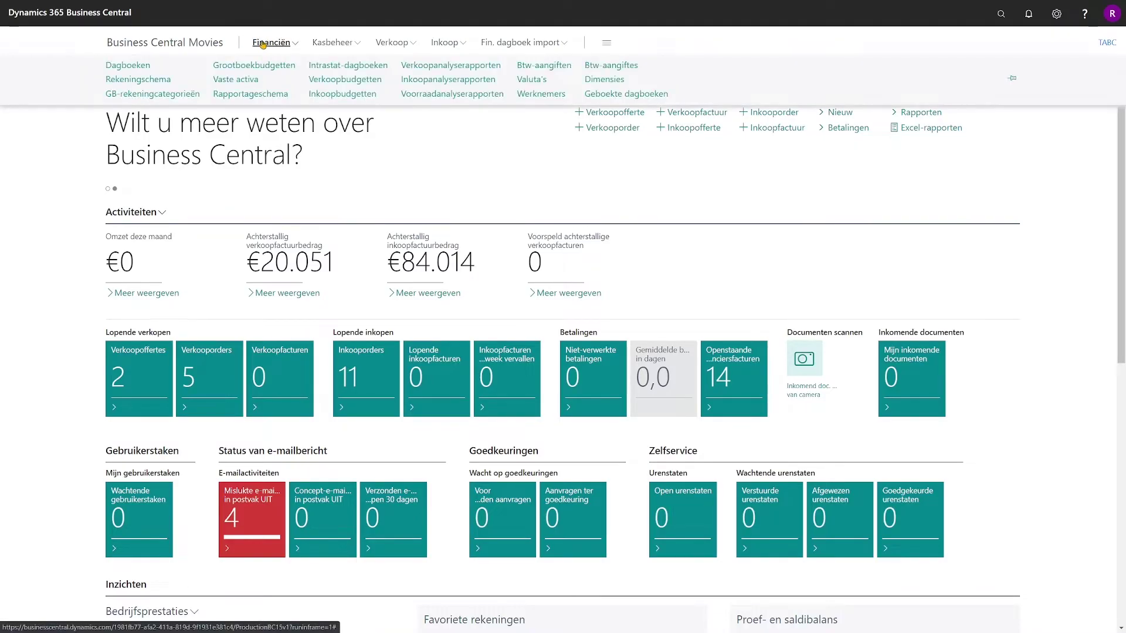
left_click(153, 84)
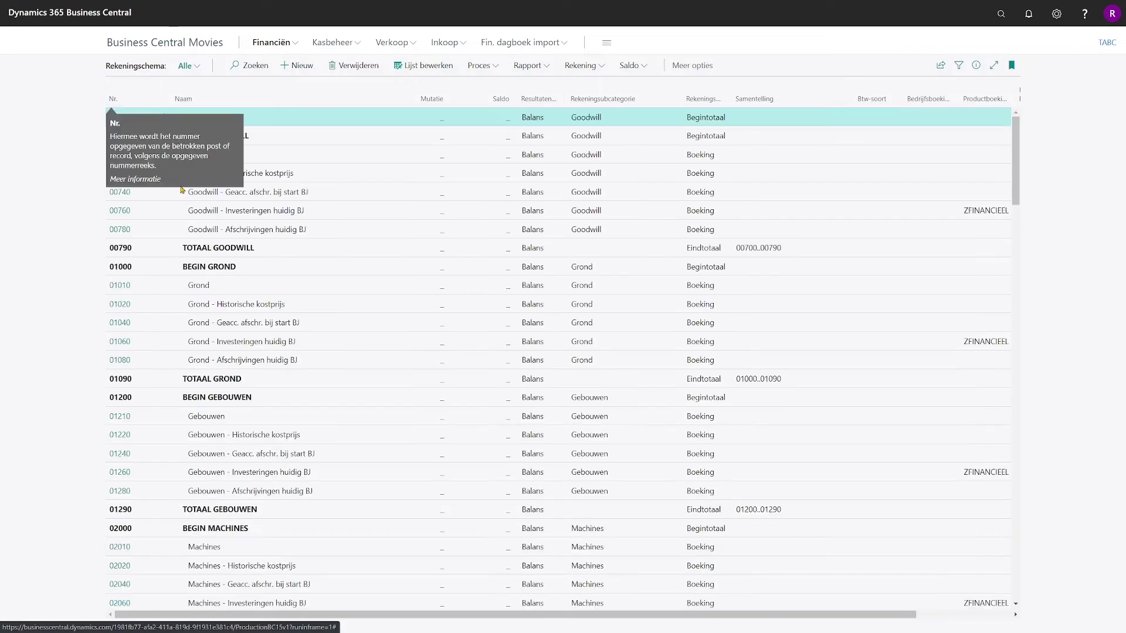
scroll(181, 248, "down", 6)
scroll(181, 247, "down", 8)
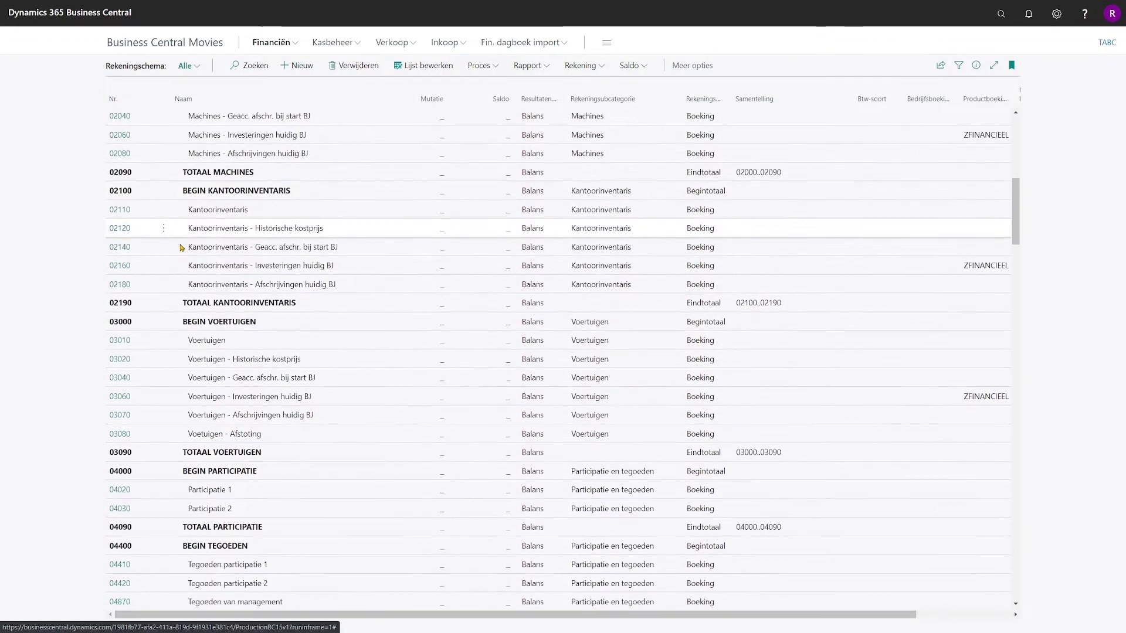
scroll(181, 247, "down", 7)
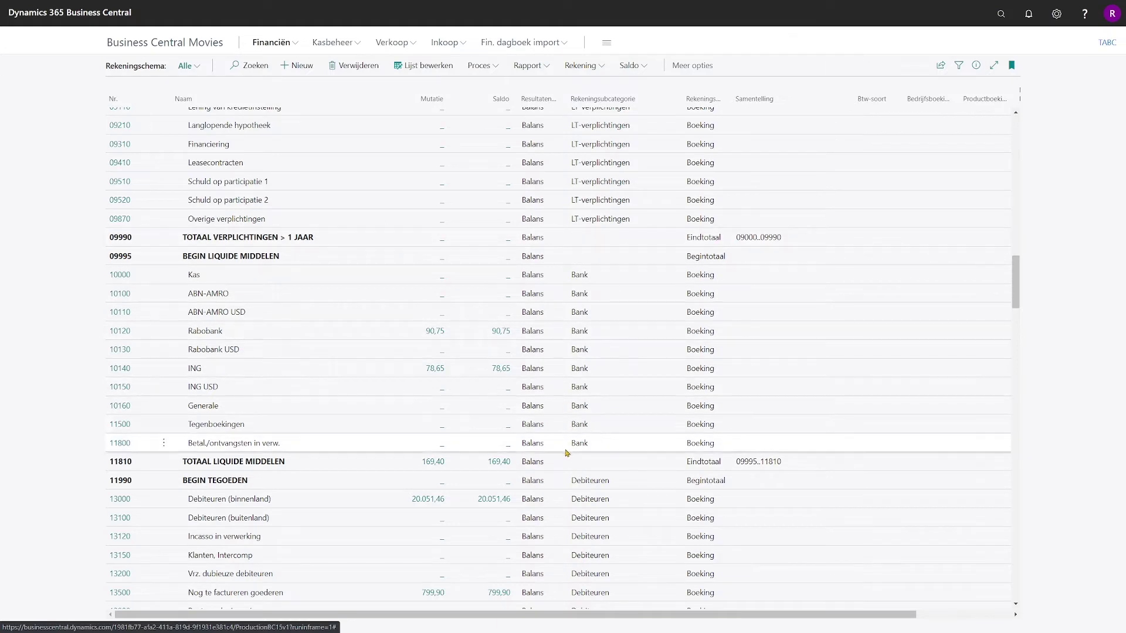
left_click(166, 444)
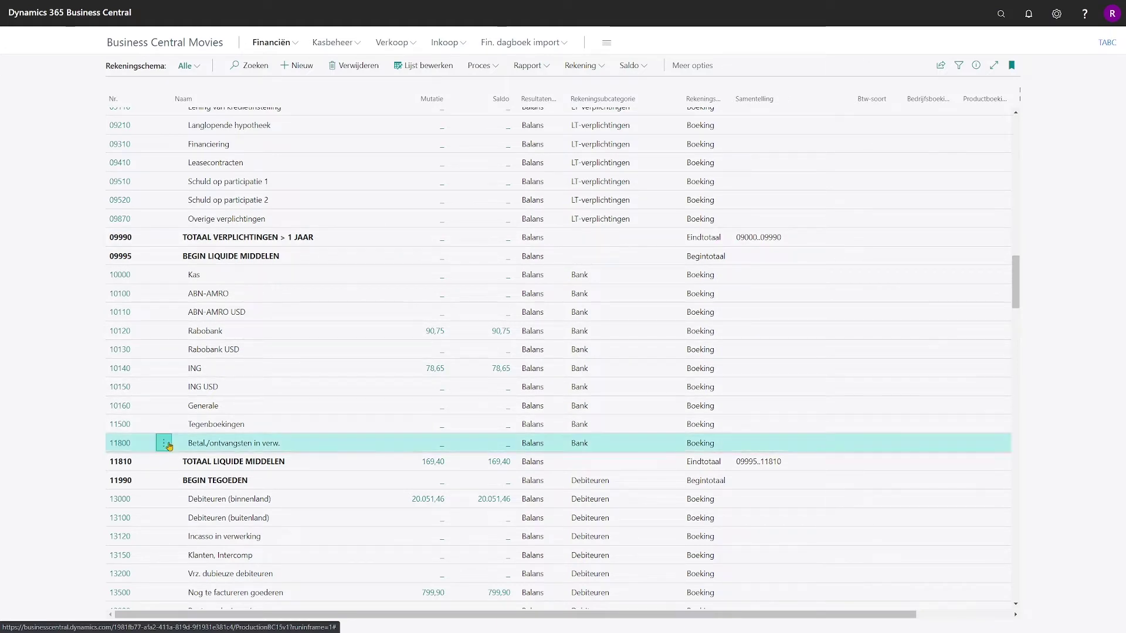
left_click(111, 488)
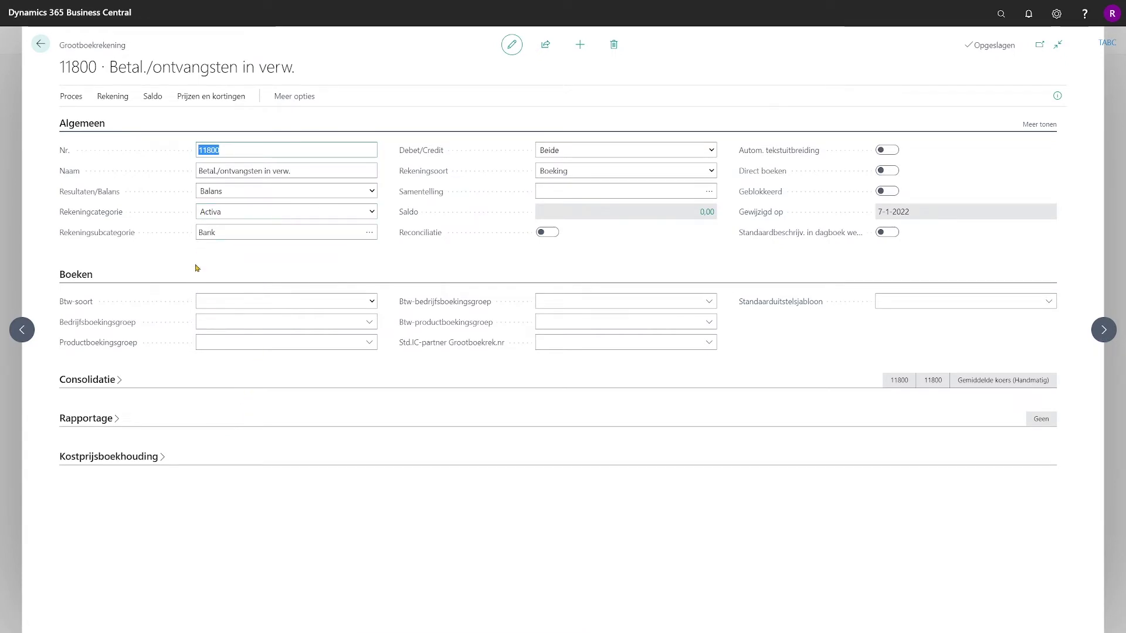
- Clear the Rekeningsubcategorie of account 11800 and view the options for regenerating the rapportageschema's, without generating them
left_click(204, 233)
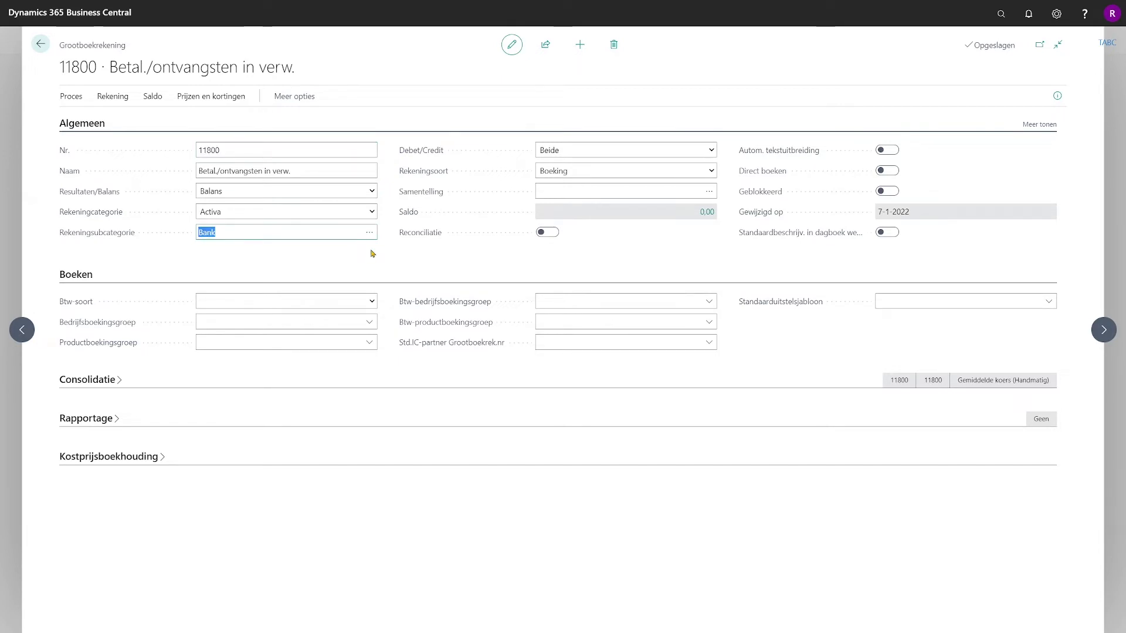
key("Delete")
key("Tab")
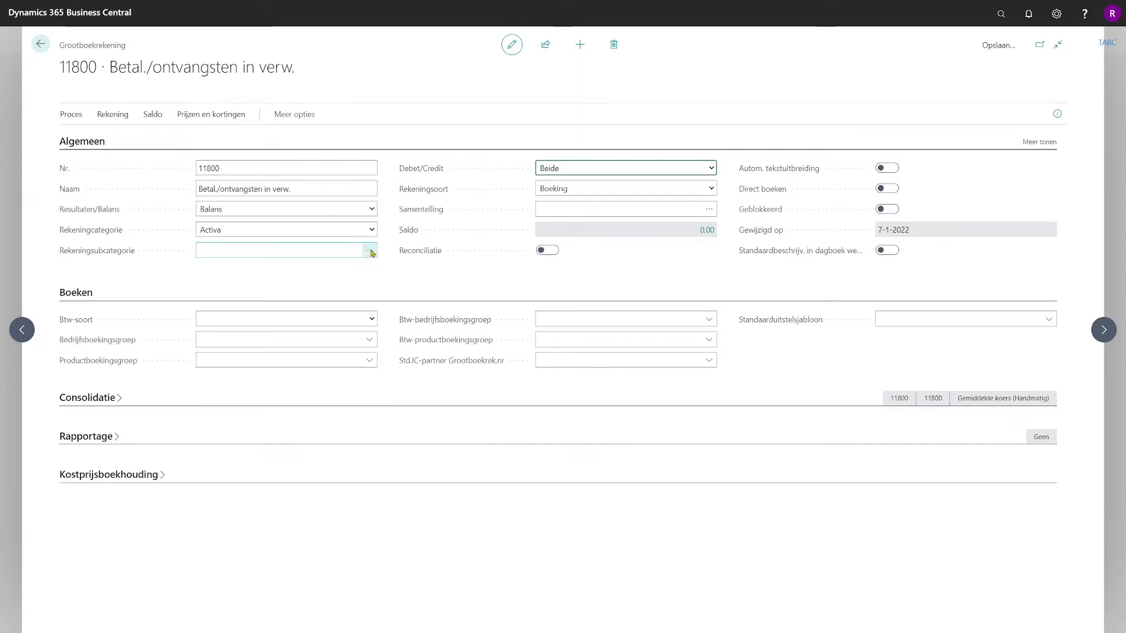
left_click(1055, 94)
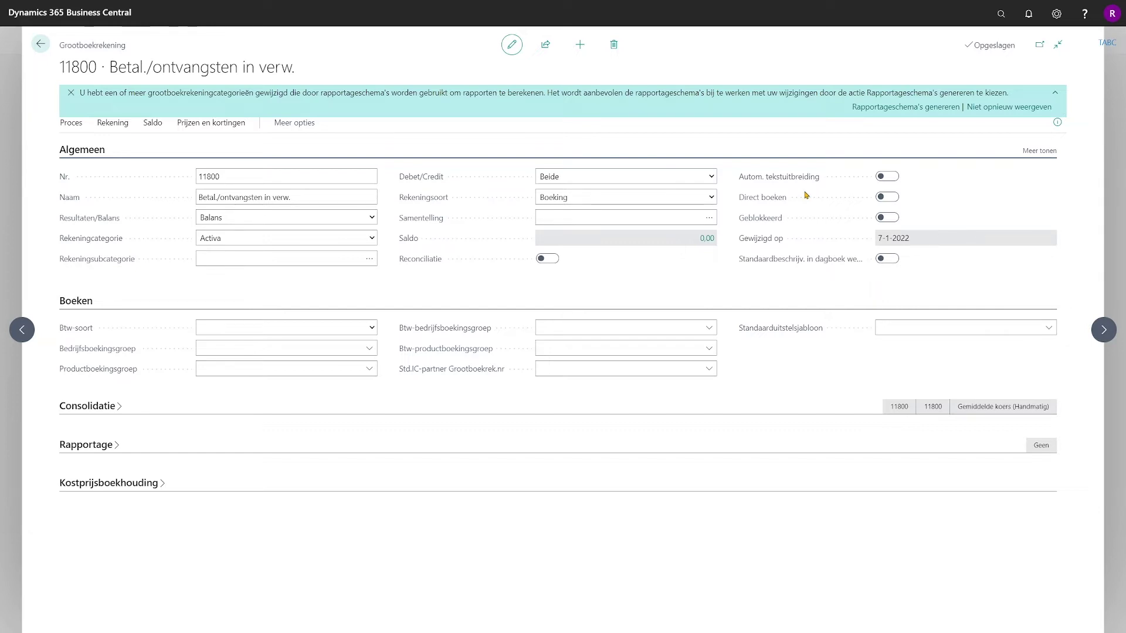
left_click(915, 108)
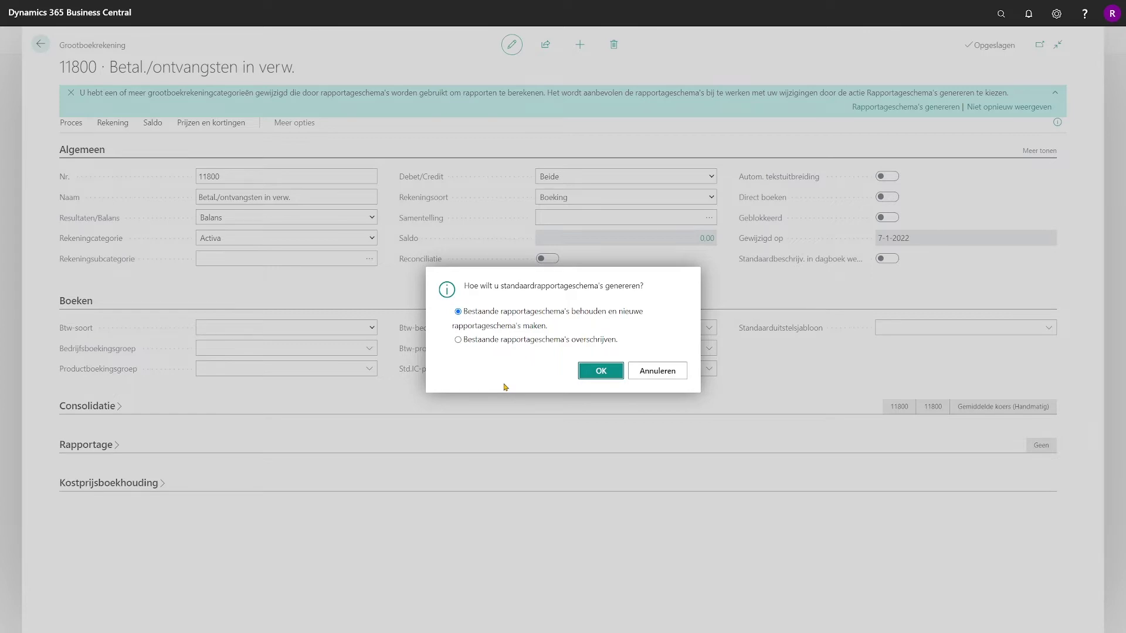
left_click(667, 378)
- Set the account's Rekeningsubcategorie to Bank again, dismiss the regeneration notification and return to the home page
left_click(323, 231)
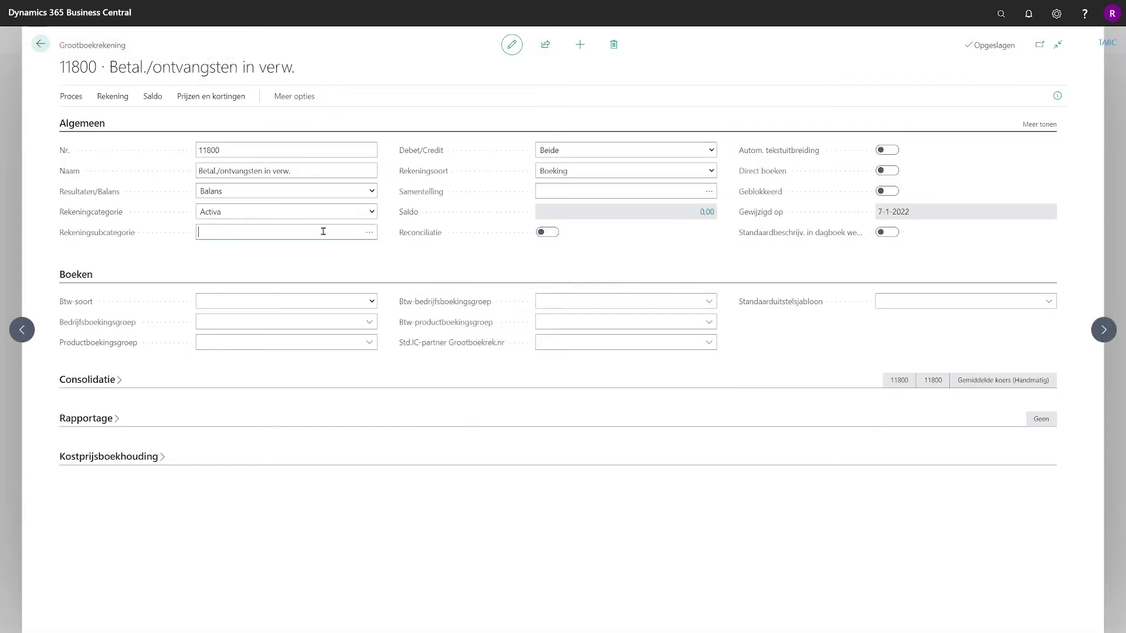
type("Bank")
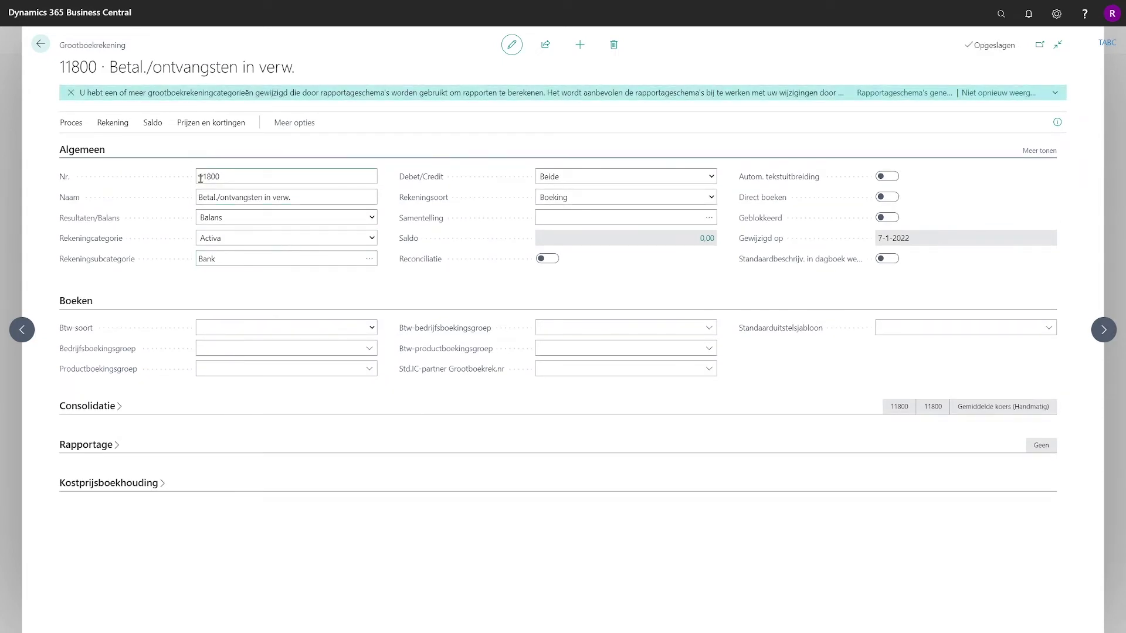
left_click(71, 94)
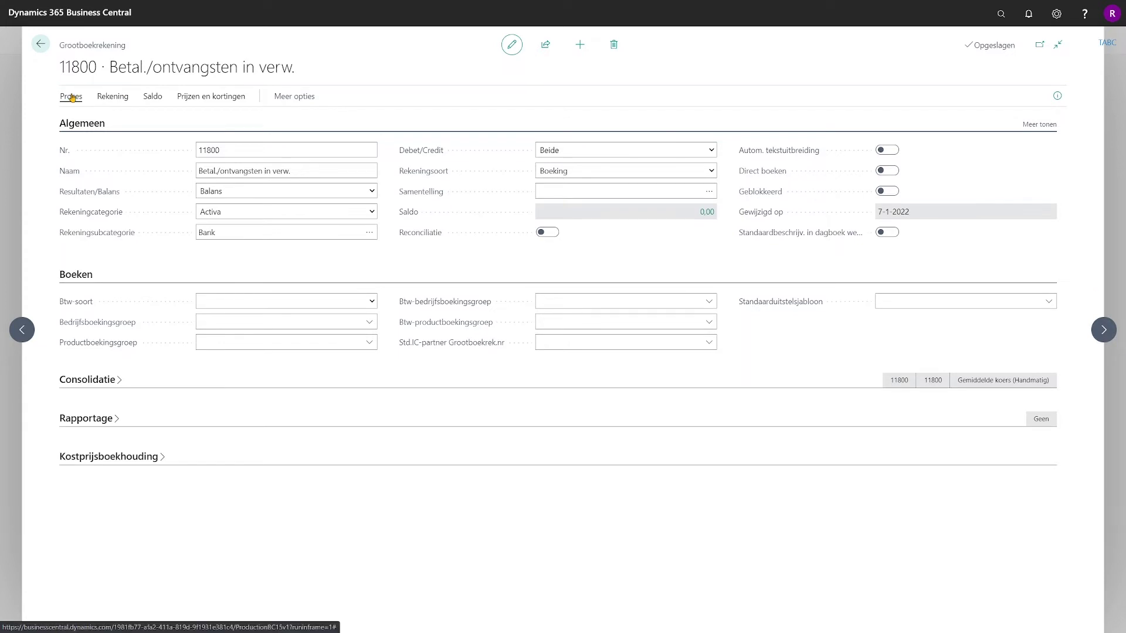
left_click(39, 48)
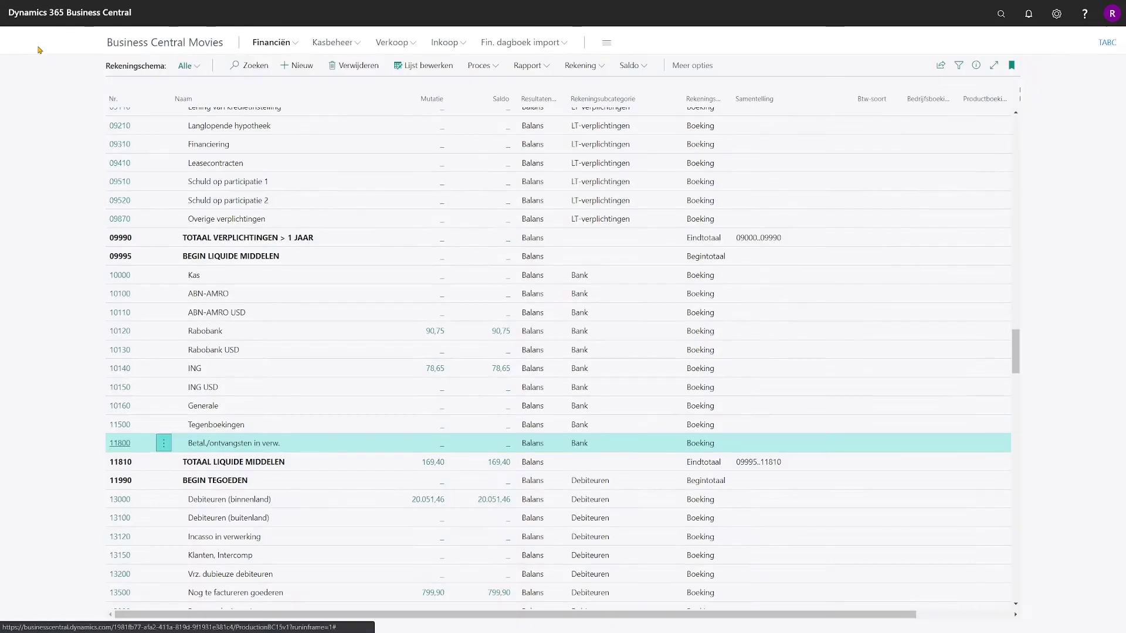
left_click(108, 44)
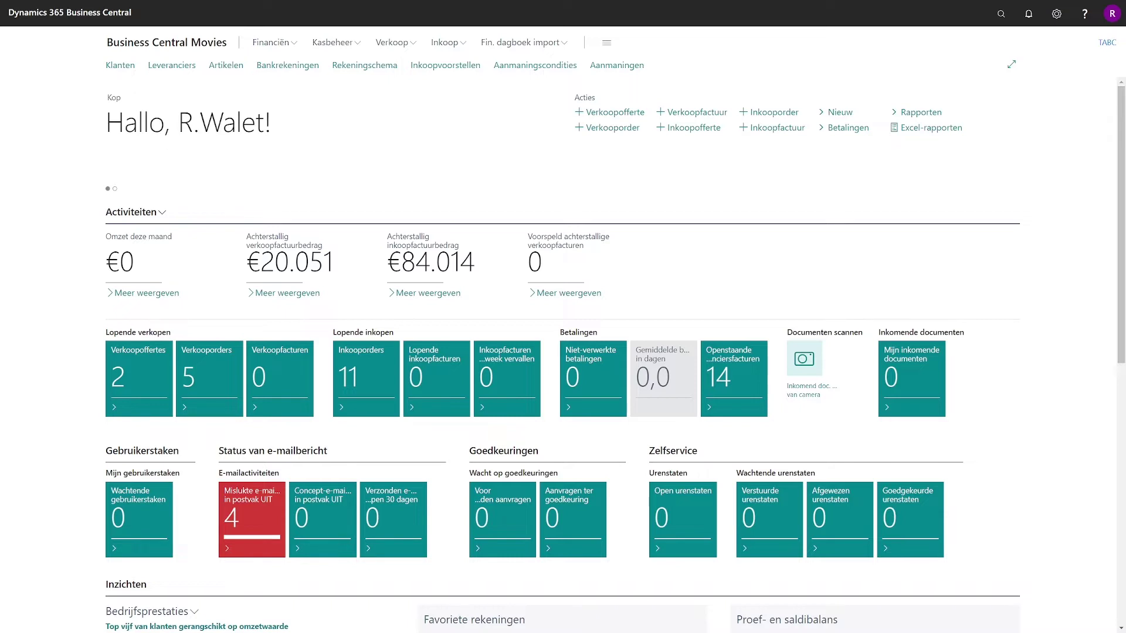
- Search for rapport schema and open the Rapportageschema's list
key("alt+q")
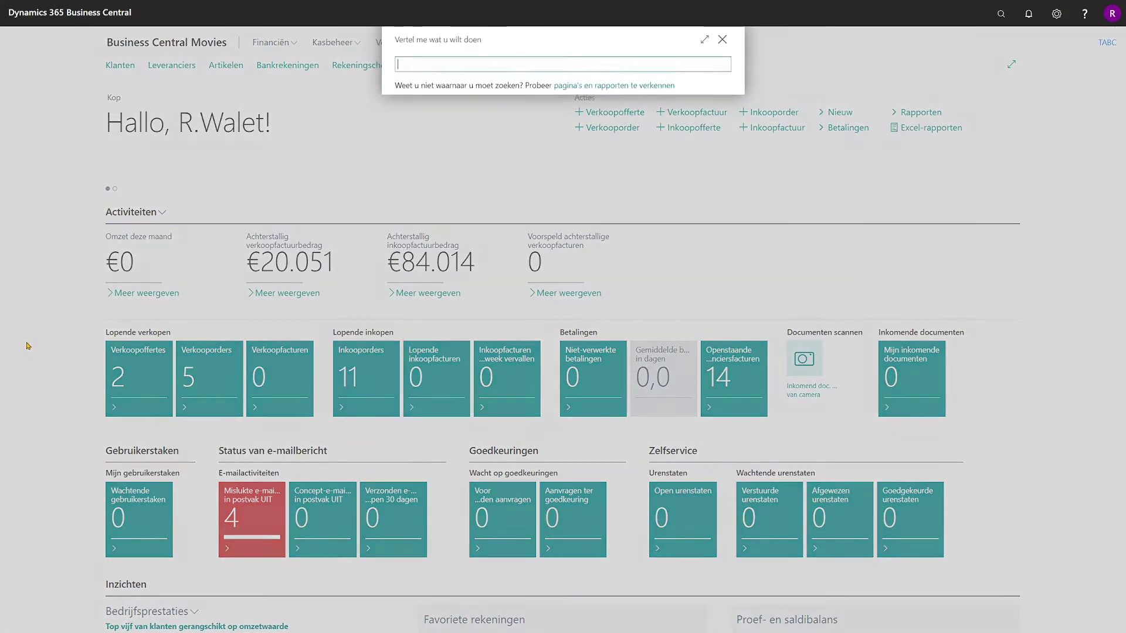
type("rapport schema")
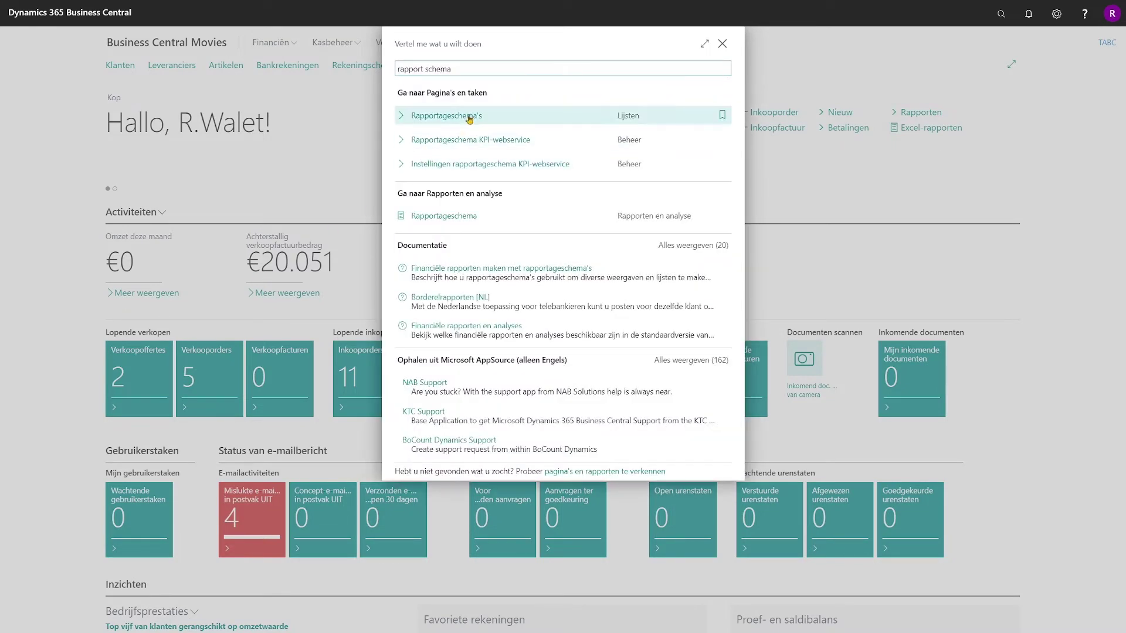
left_click(467, 116)
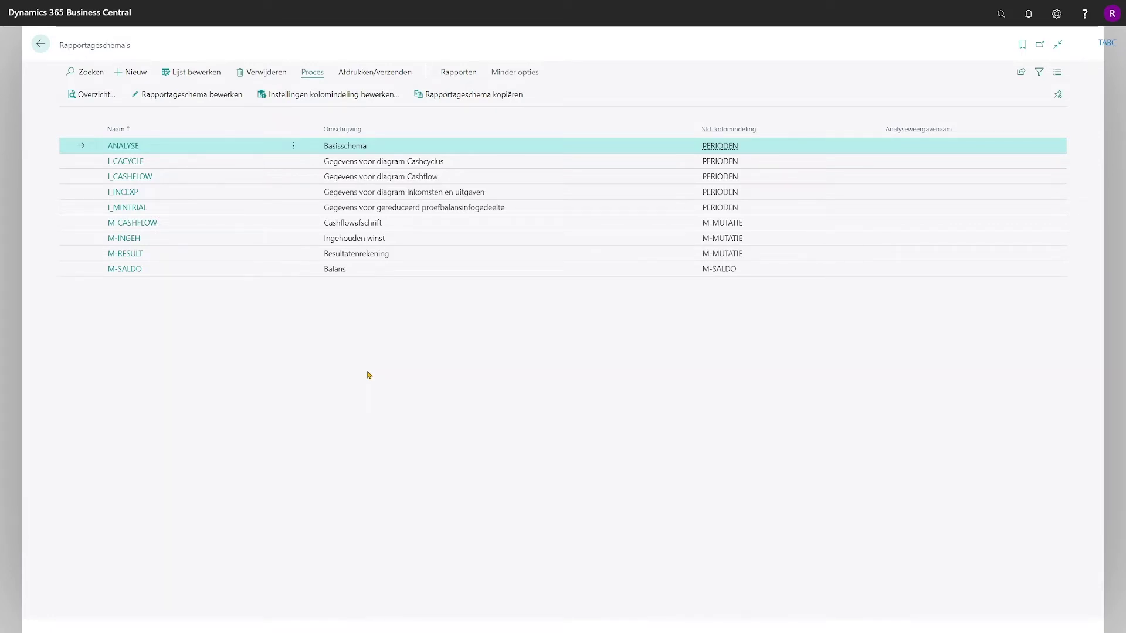
- Copy the M-SALDO balance schema to a new rapportageschema named M-SALDO-2
left_click(362, 275)
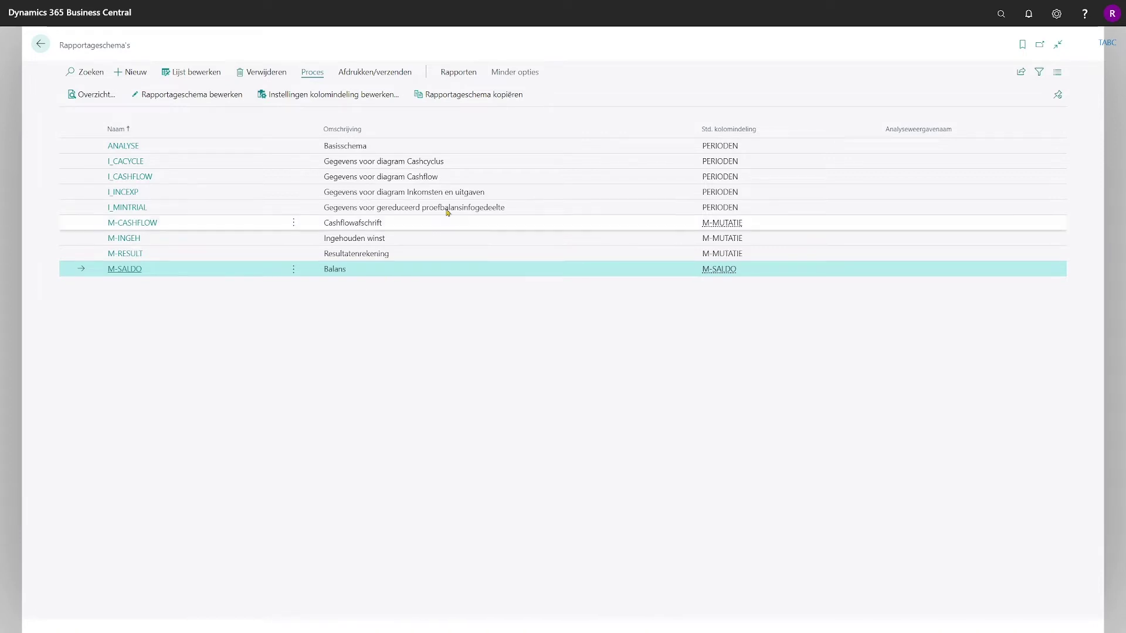
left_click(484, 99)
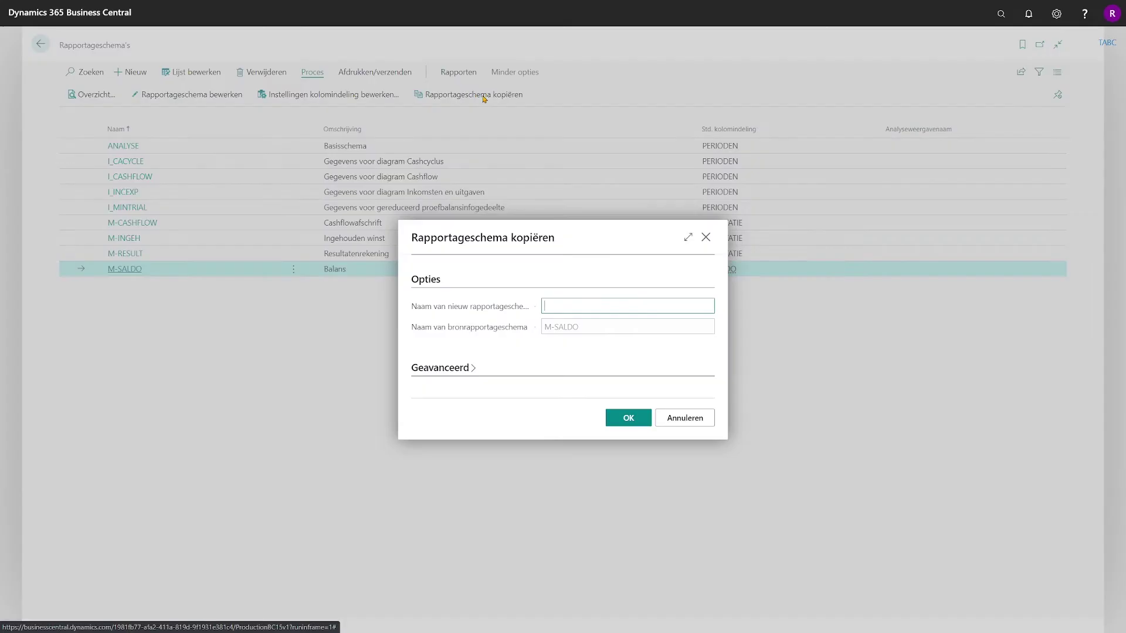
type("M ")
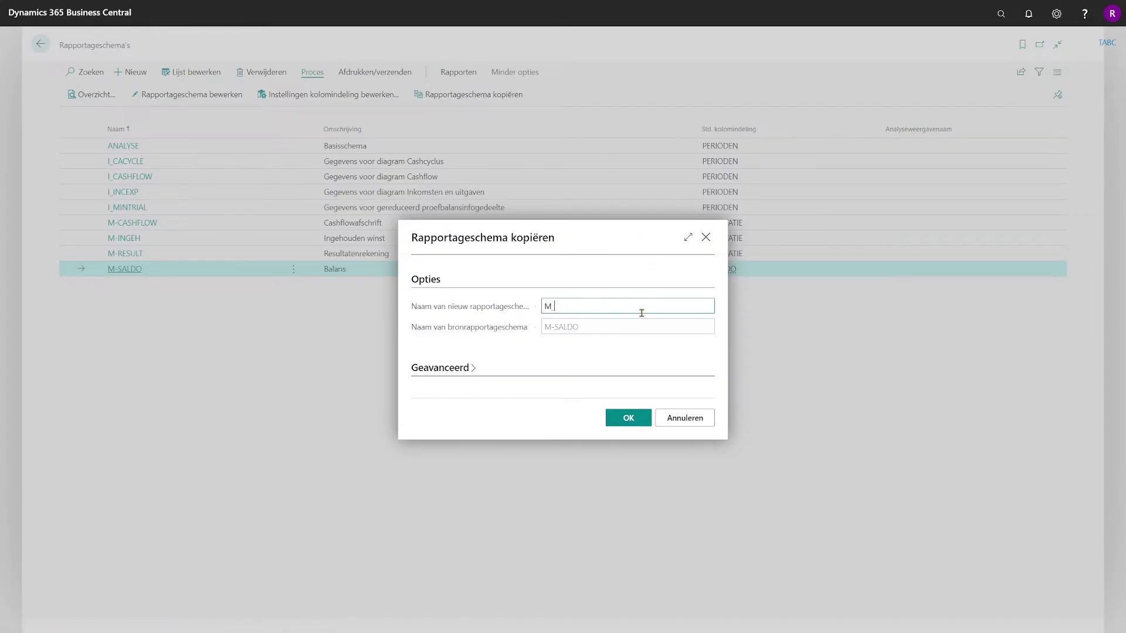
type("SALDO-2")
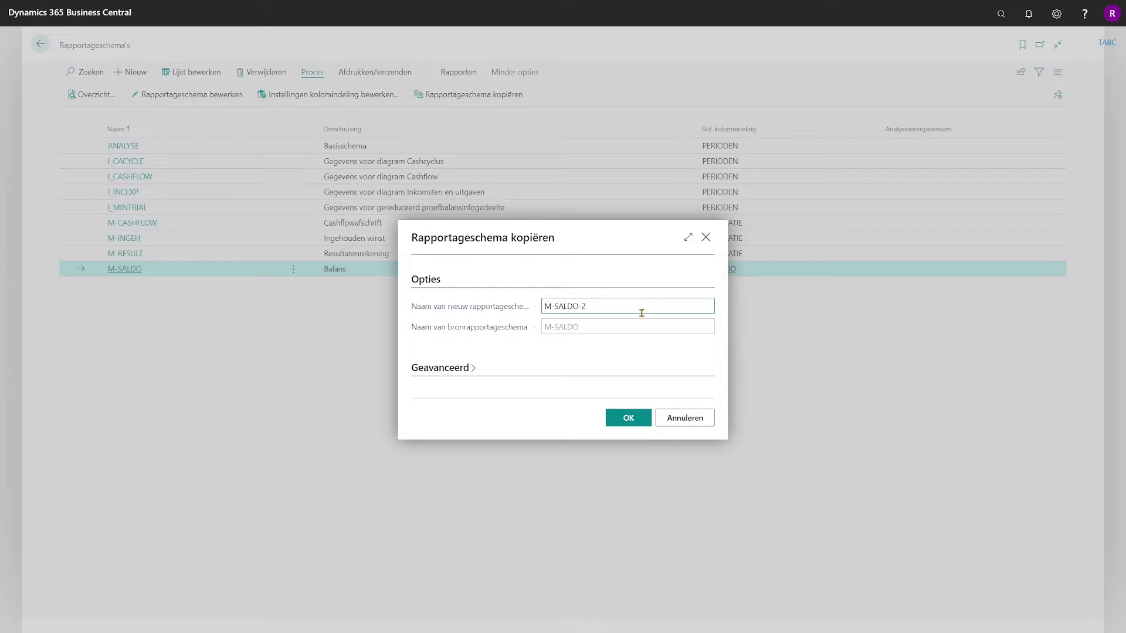
left_click(627, 416)
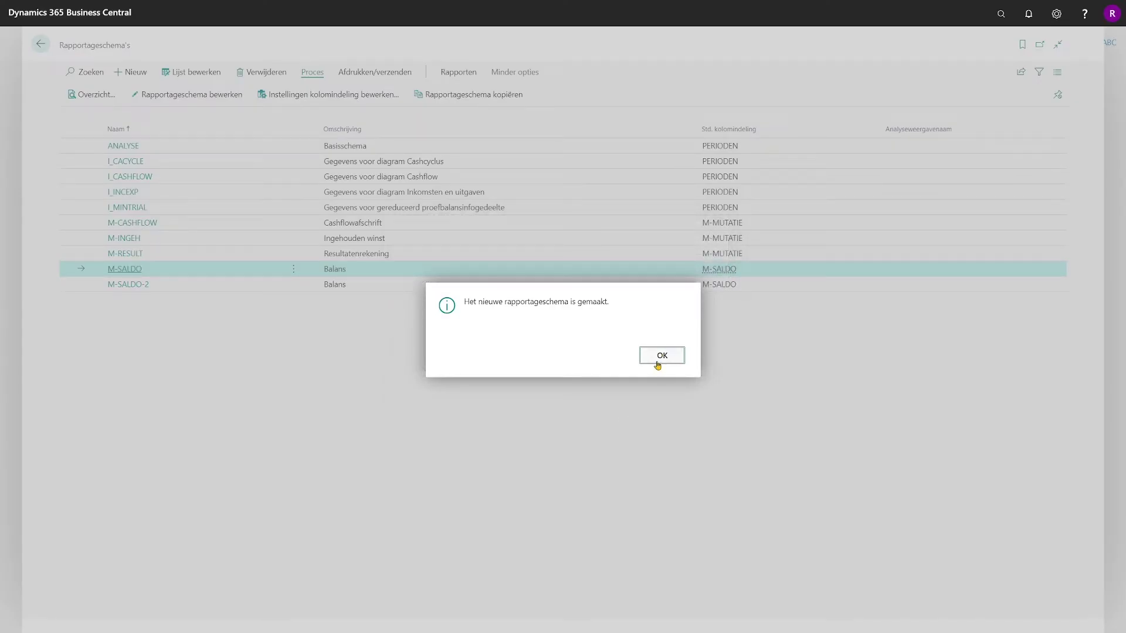
left_click(659, 359)
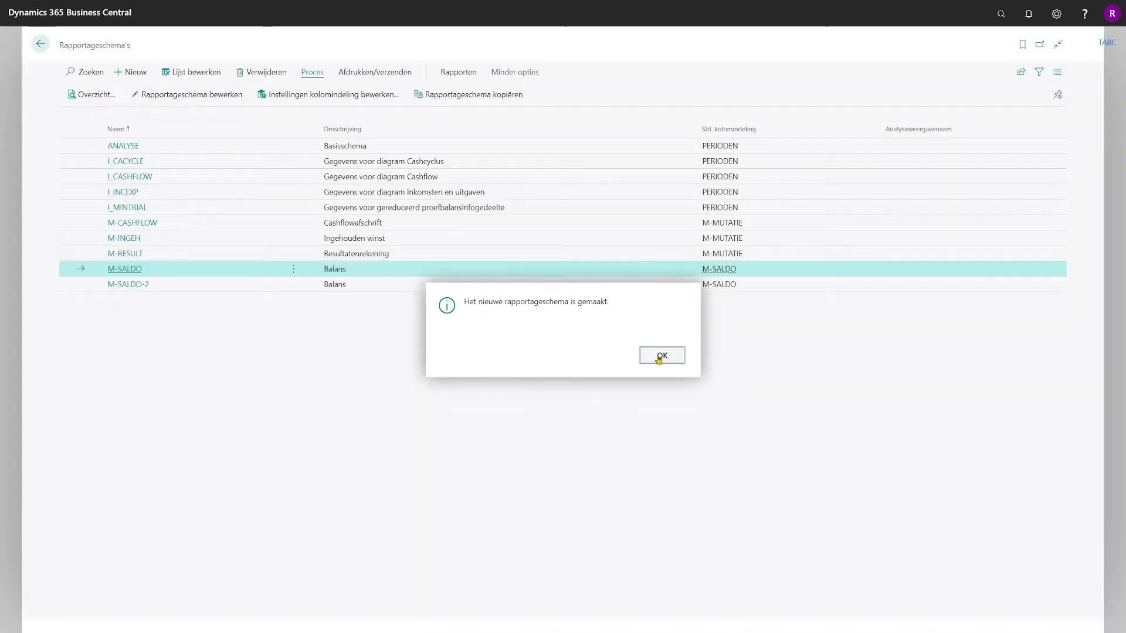
- Open M-SALDO-2 for editing and set the Samentelling of the Bank row to 10000..11500
left_click(394, 287)
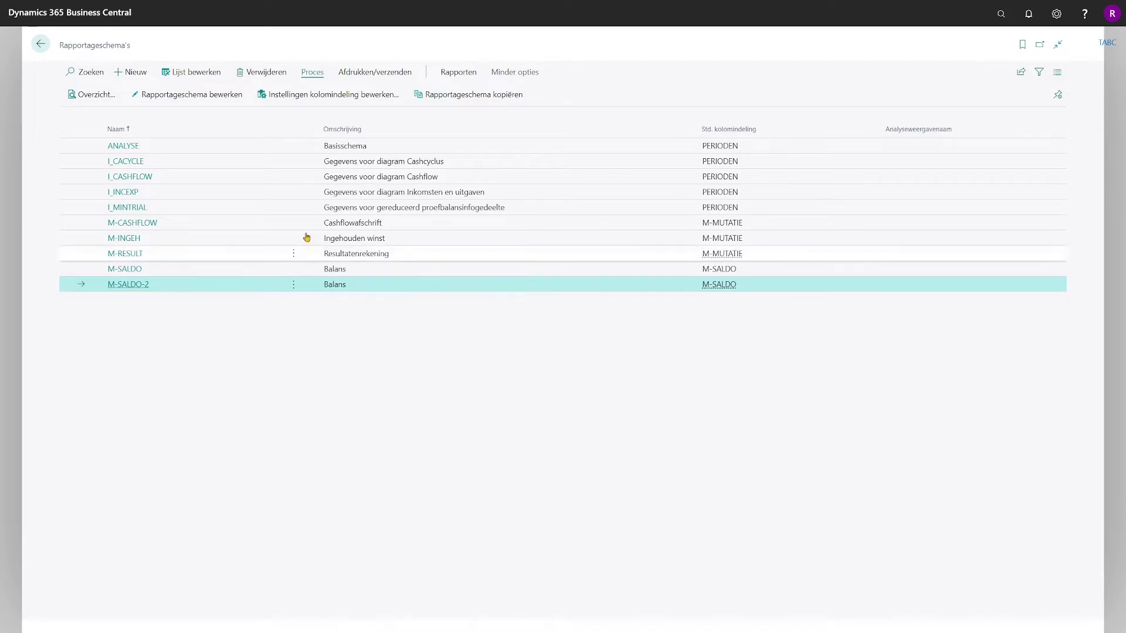
left_click(196, 102)
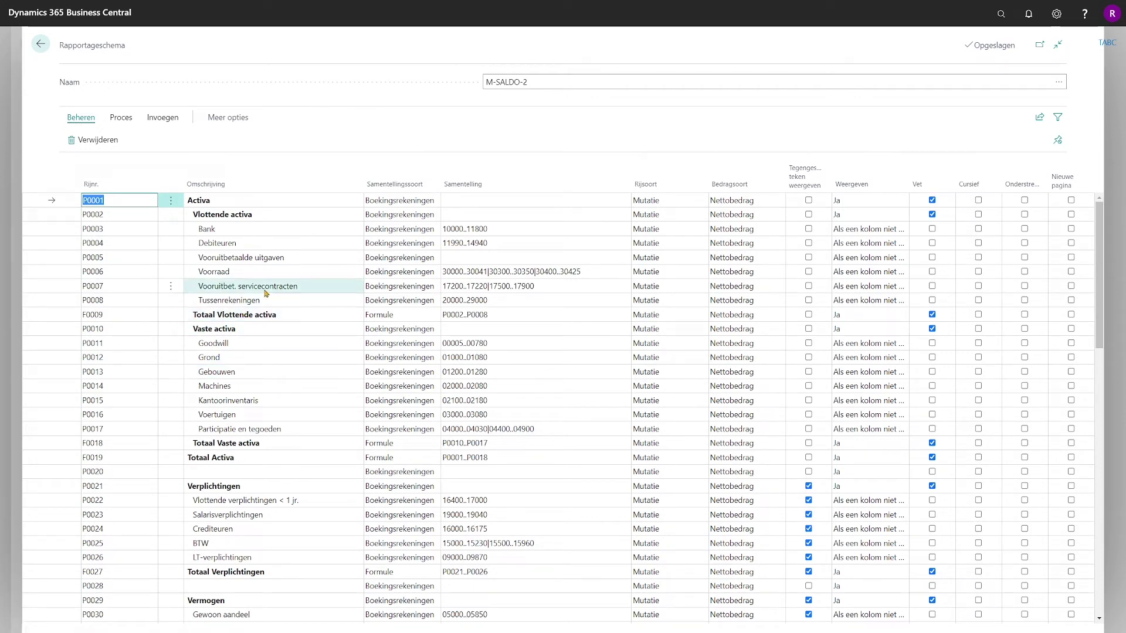
left_click(477, 234)
left_click(478, 234)
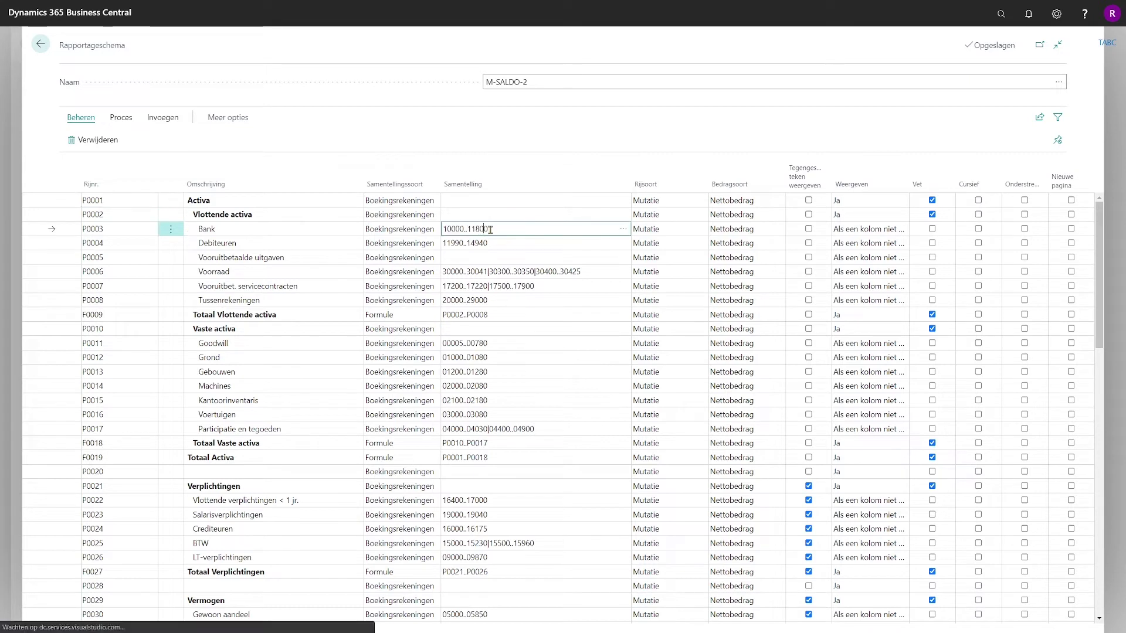
left_click(558, 236)
left_click(554, 229)
left_click(551, 228)
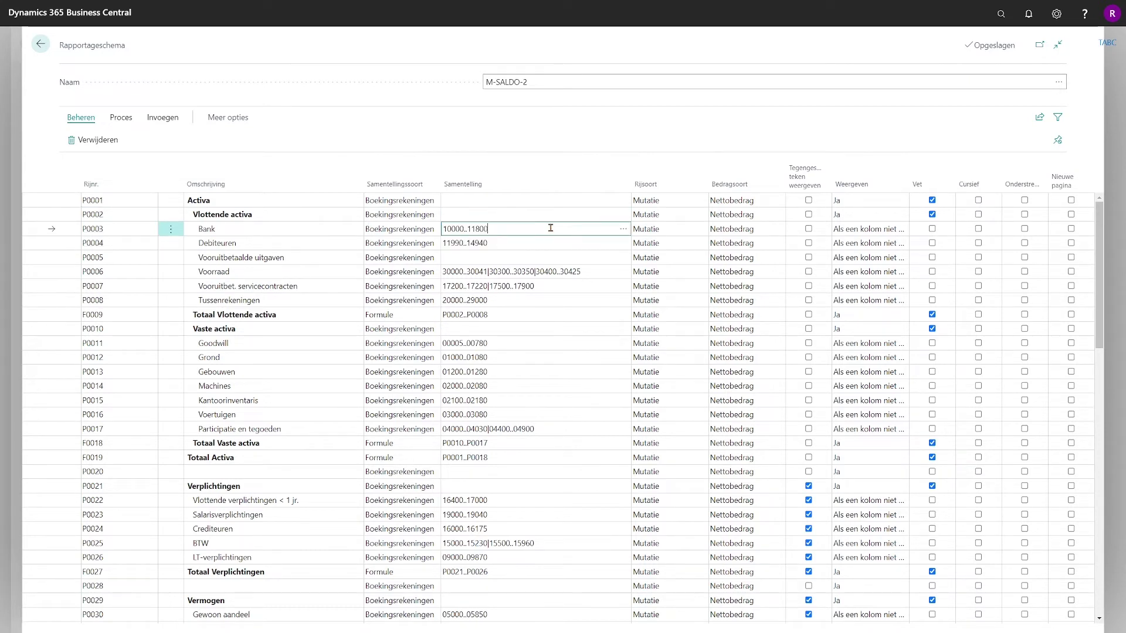
key("Left")
key("Left")
key("BackSpace")
type("5")
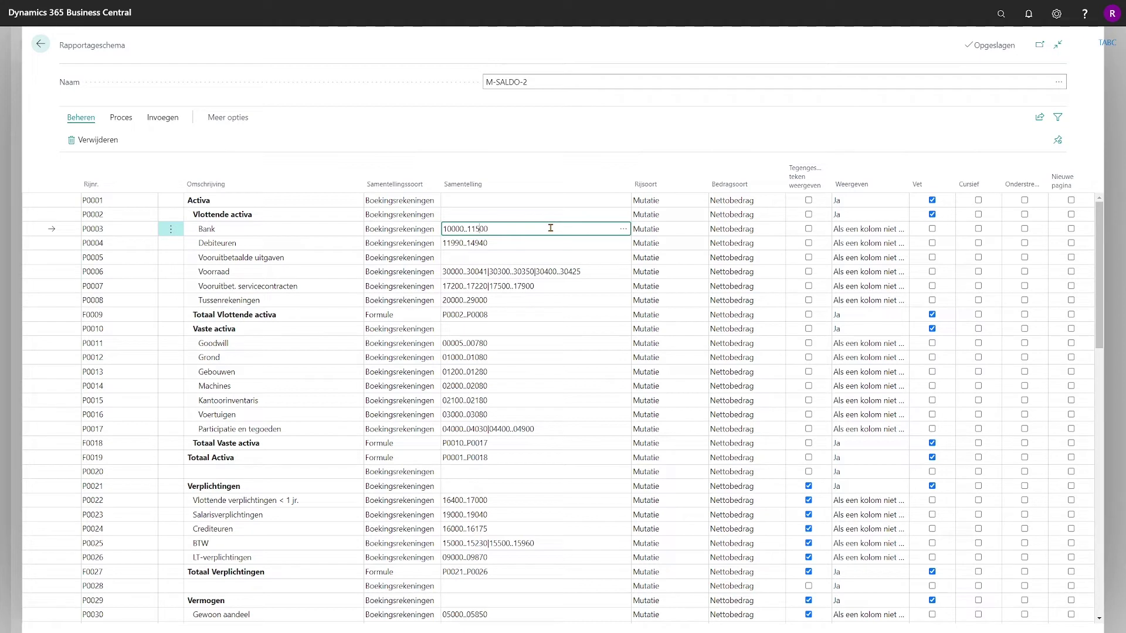
left_click(511, 244)
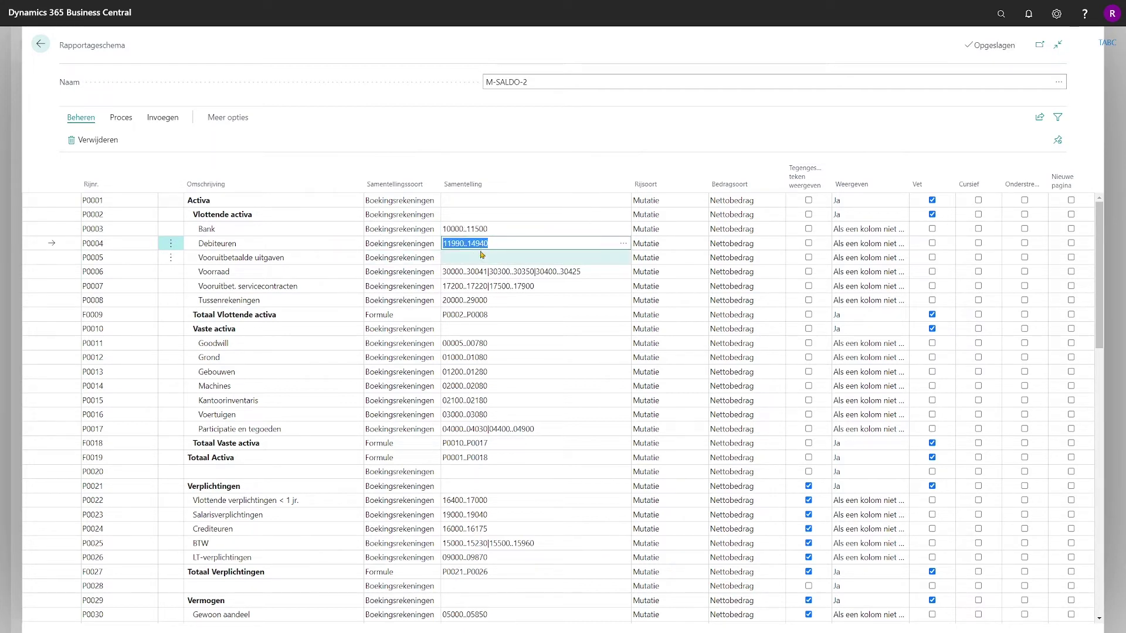
- Insert a new row above Vooruitbetaalde uitgaven with Rijnr. P0004A and Omschrijving Crediteuren
left_click(171, 261)
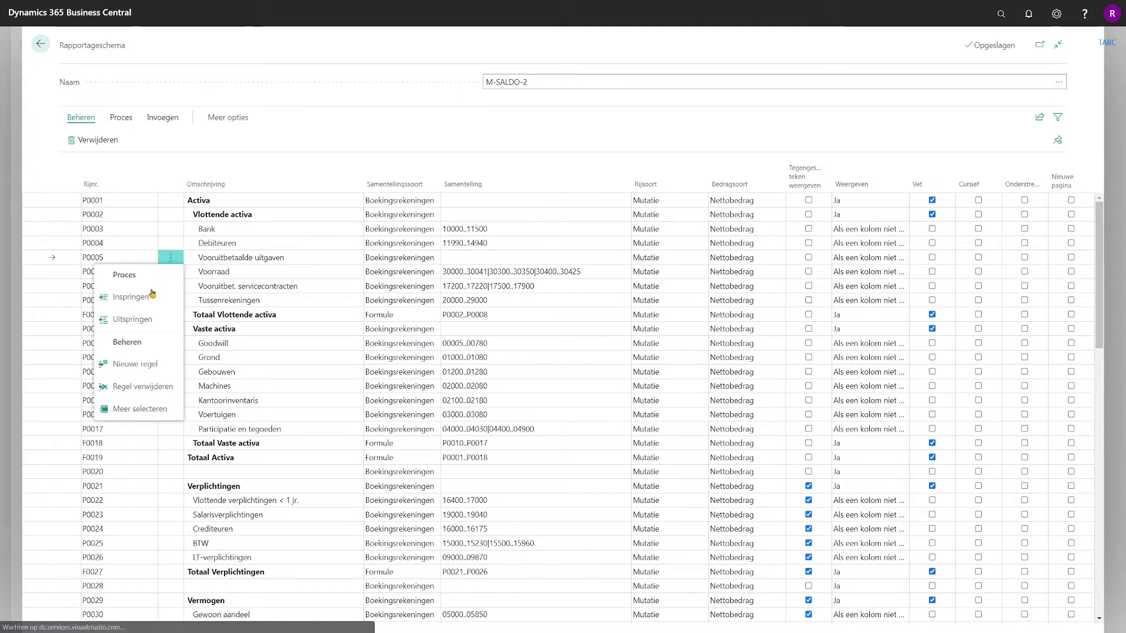
left_click(140, 364)
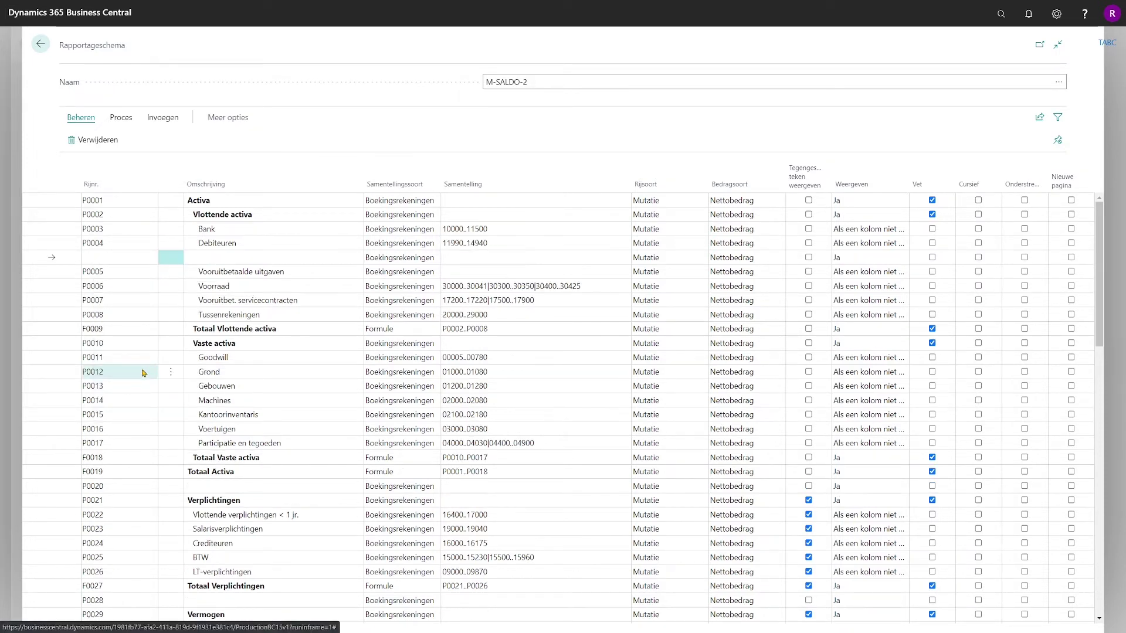
left_click(128, 259)
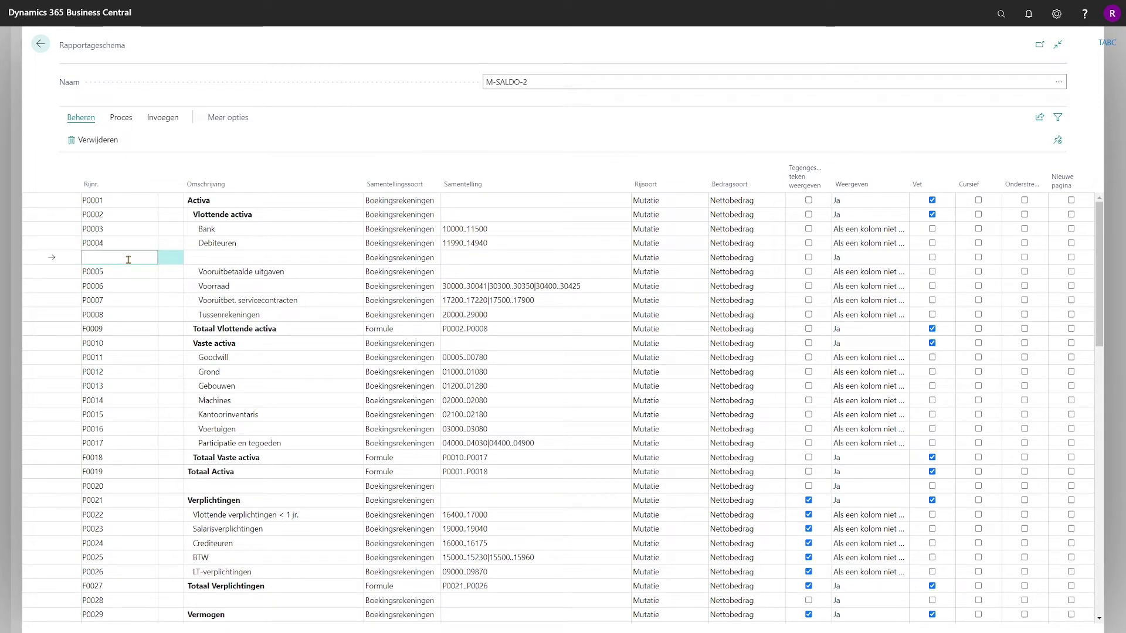
type("P0004A")
key("Tab")
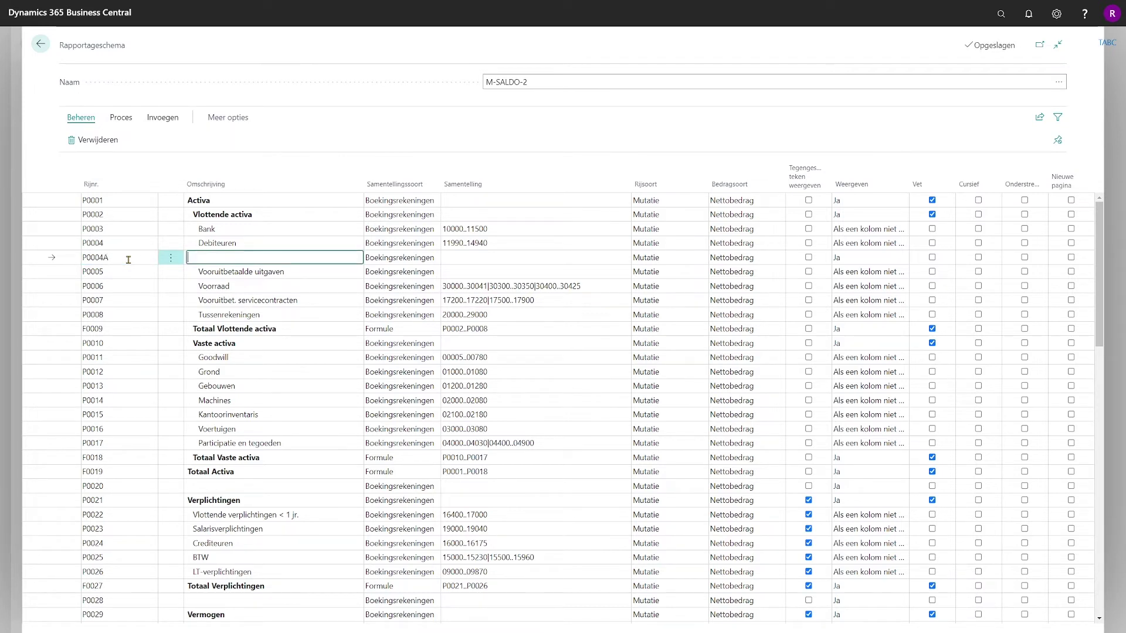
type("Crediteuren")
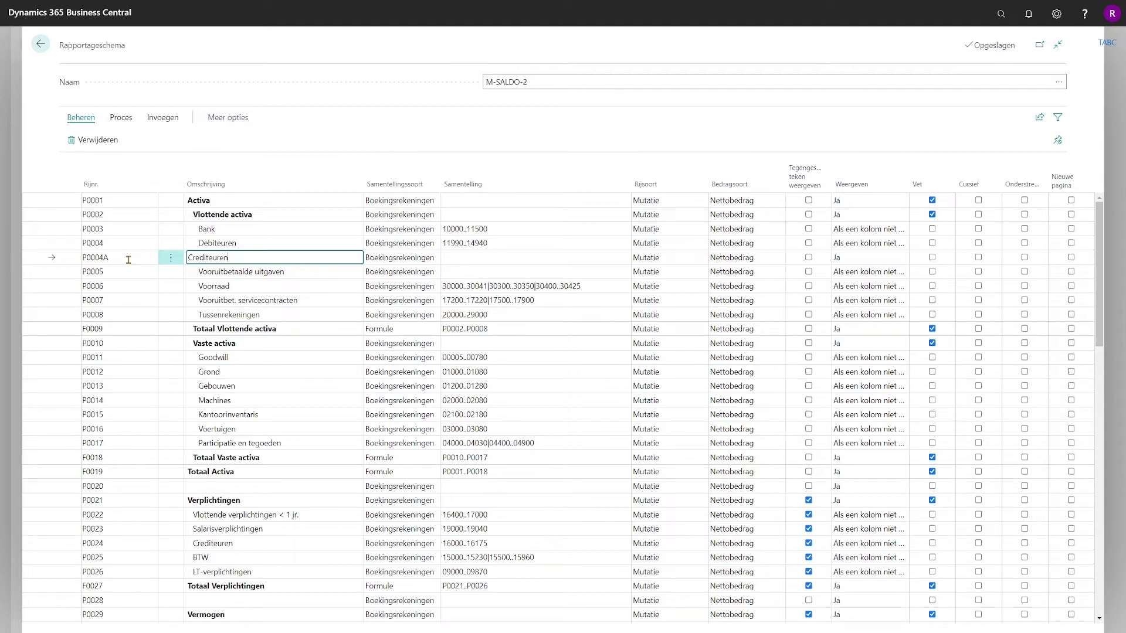
- Set the Samentelling of row P0004A to 16000|16100, looking up account 16000 Crediteuren (binnenland) by searching for crediteuren
key("Tab")
key("Tab")
key("Tab")
left_click(492, 257)
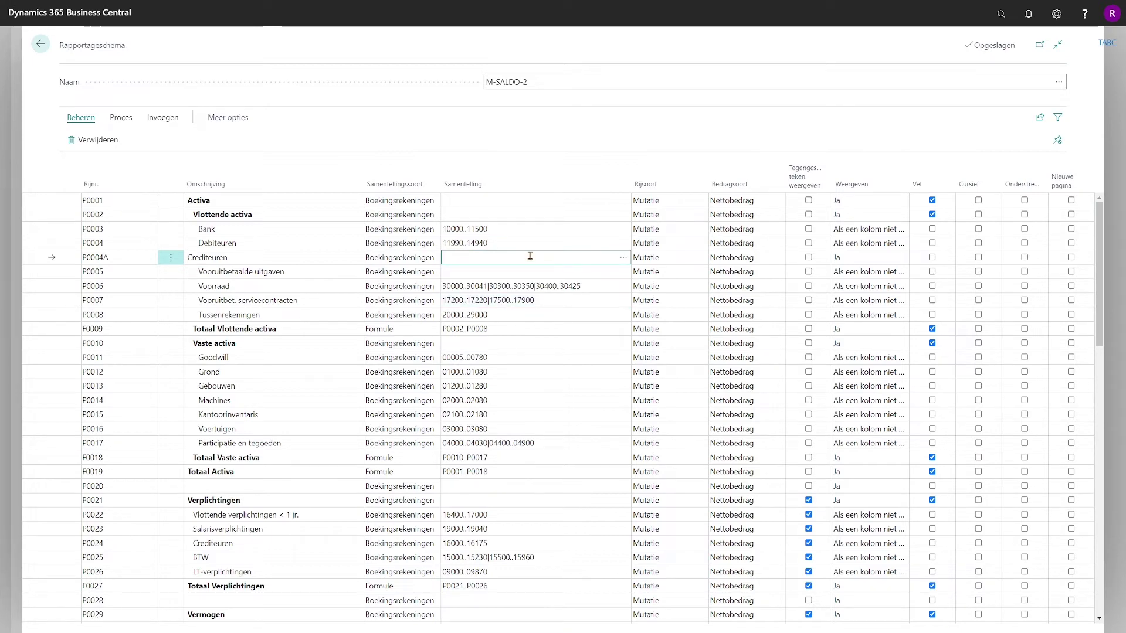
left_click(625, 259)
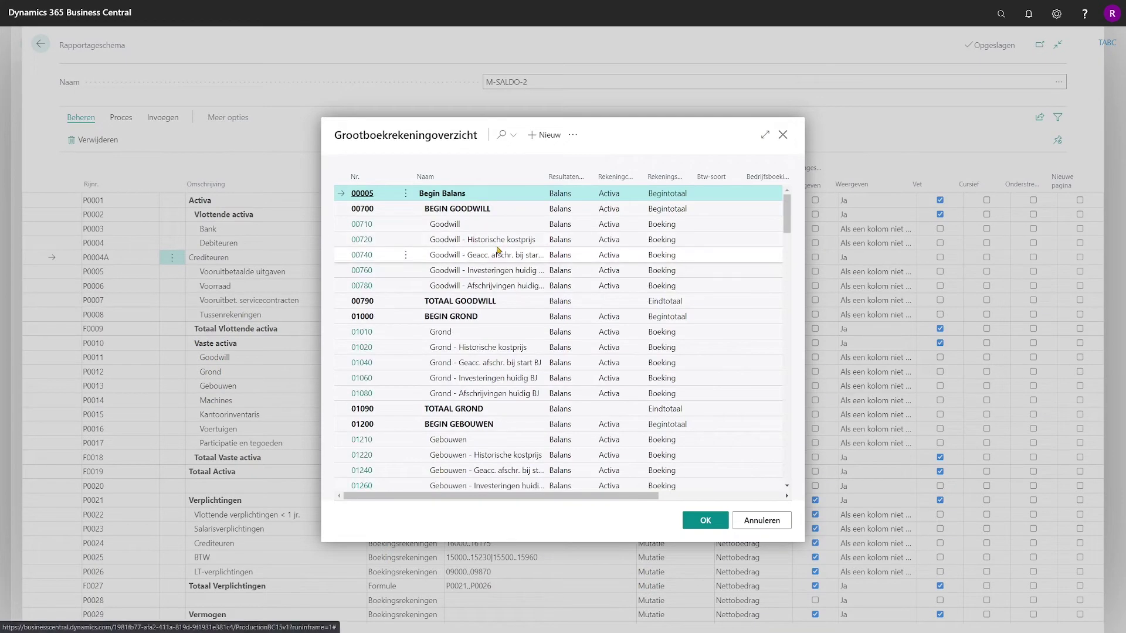
scroll(498, 250, "down", 15)
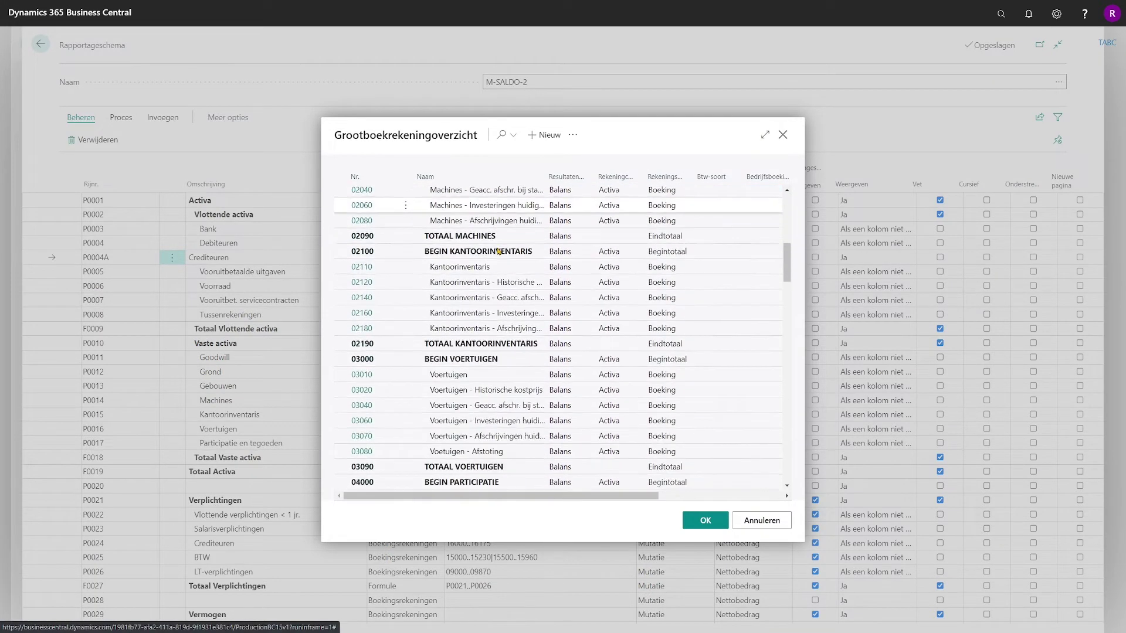
left_click(501, 135)
type("creit")
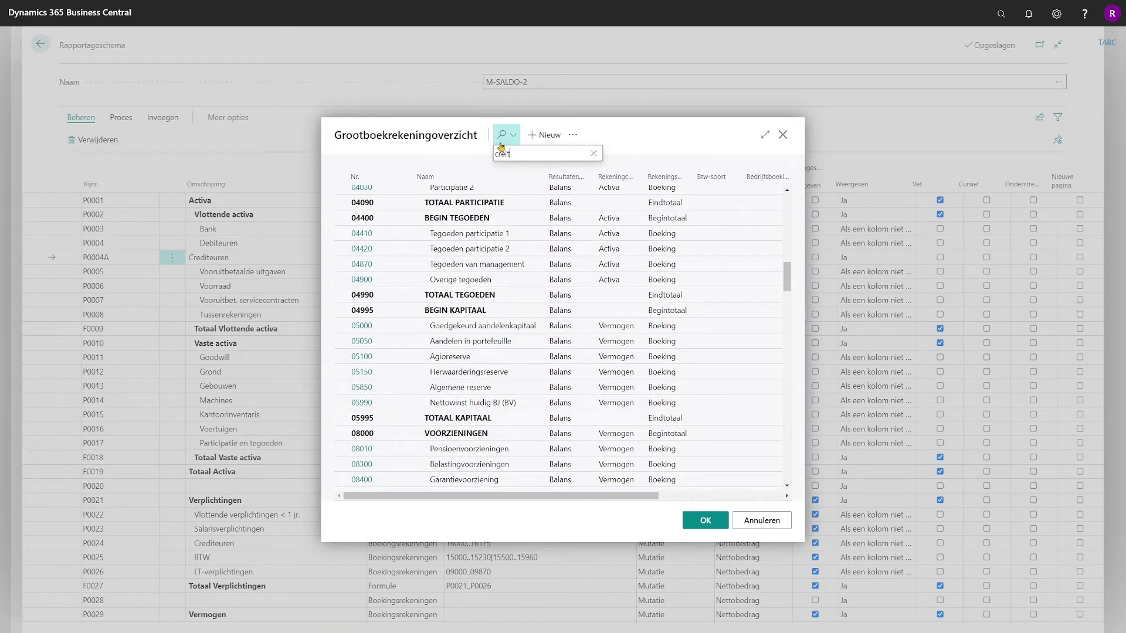
key("BackSpace")
key("BackSpace")
type("diteuren")
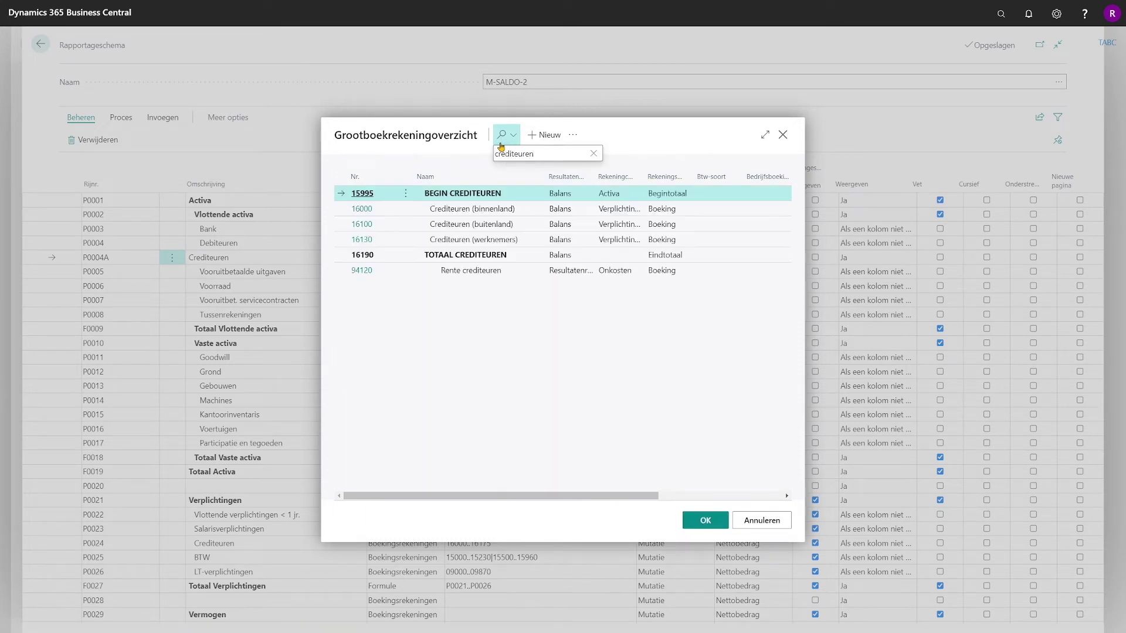
left_click(488, 210)
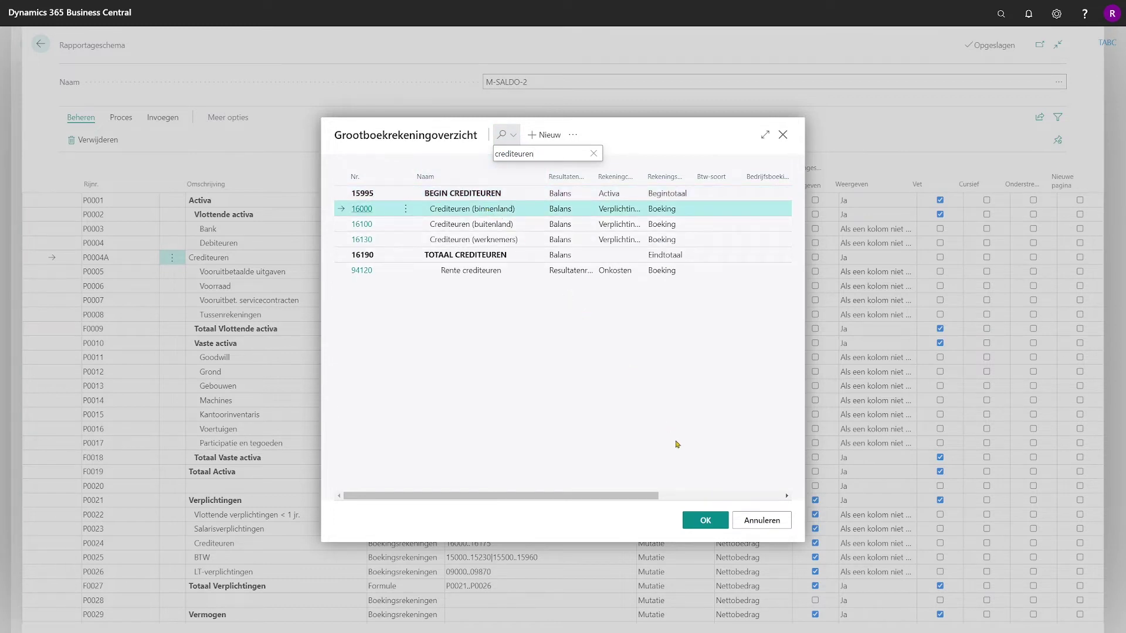
left_click(706, 520)
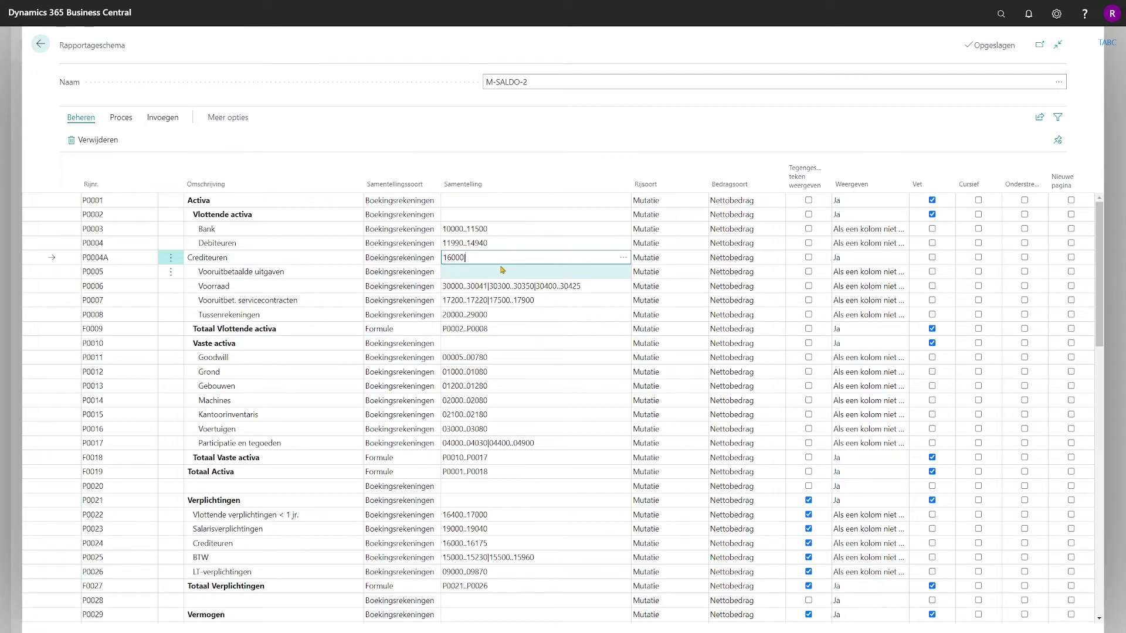
type("6100")
left_click(502, 272)
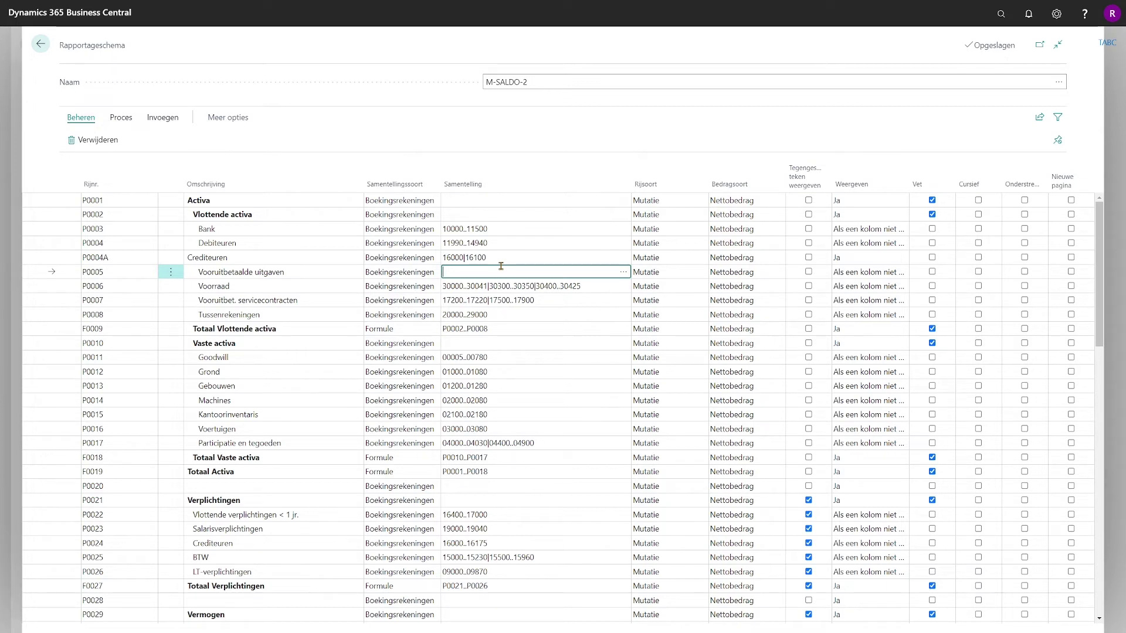
- Indent the new Crediteuren row by two levels to align it with the Debiteuren row
key("Up")
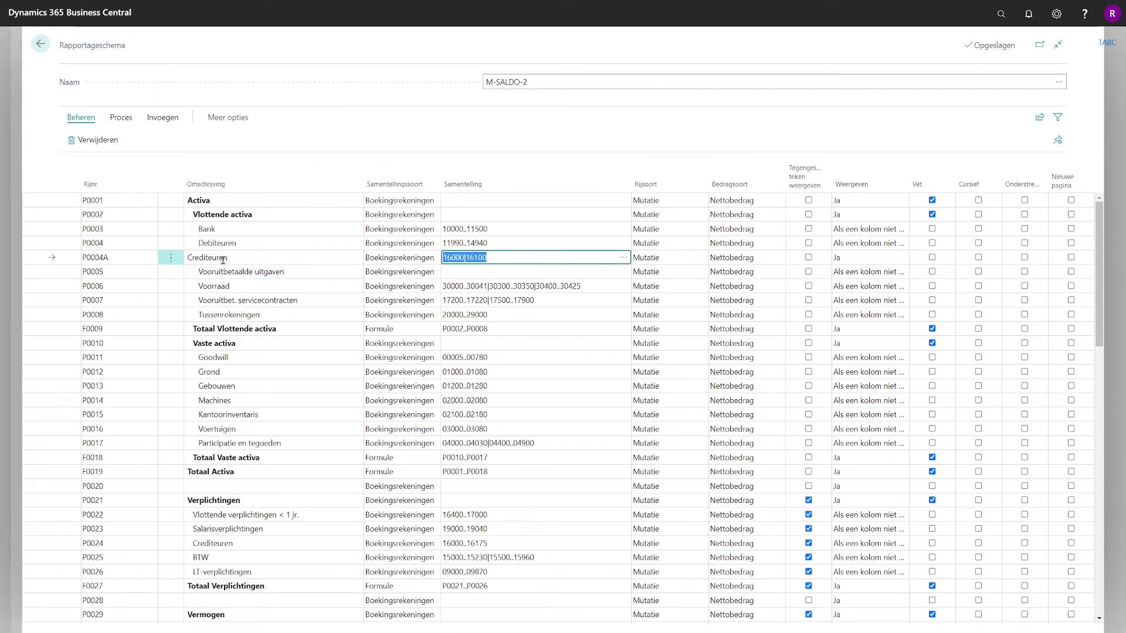
left_click(168, 260)
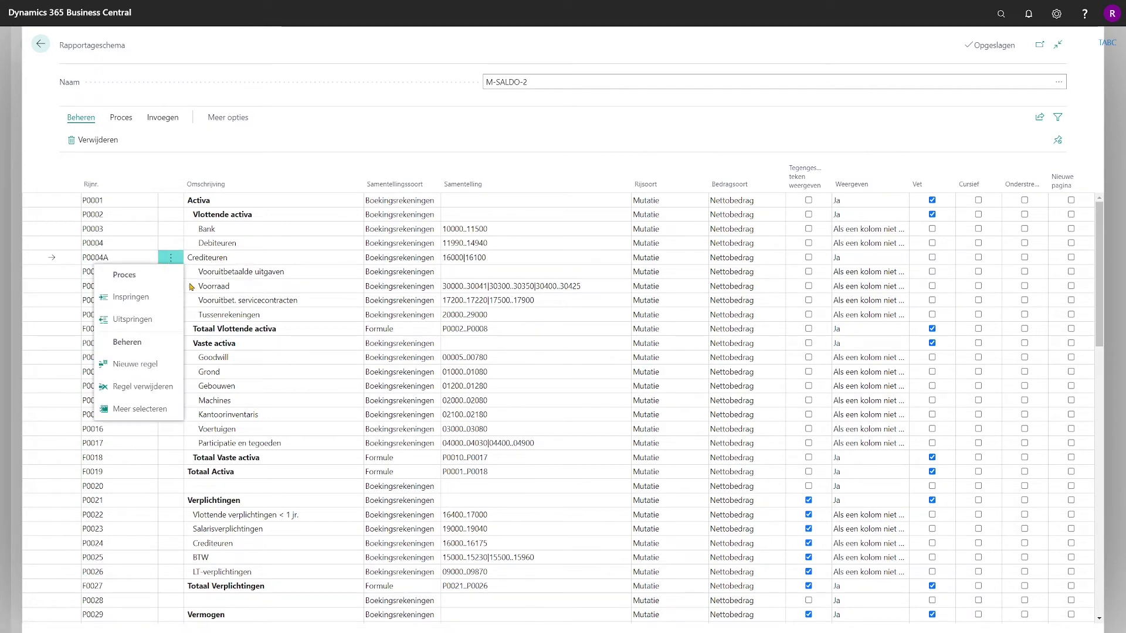
left_click(146, 297)
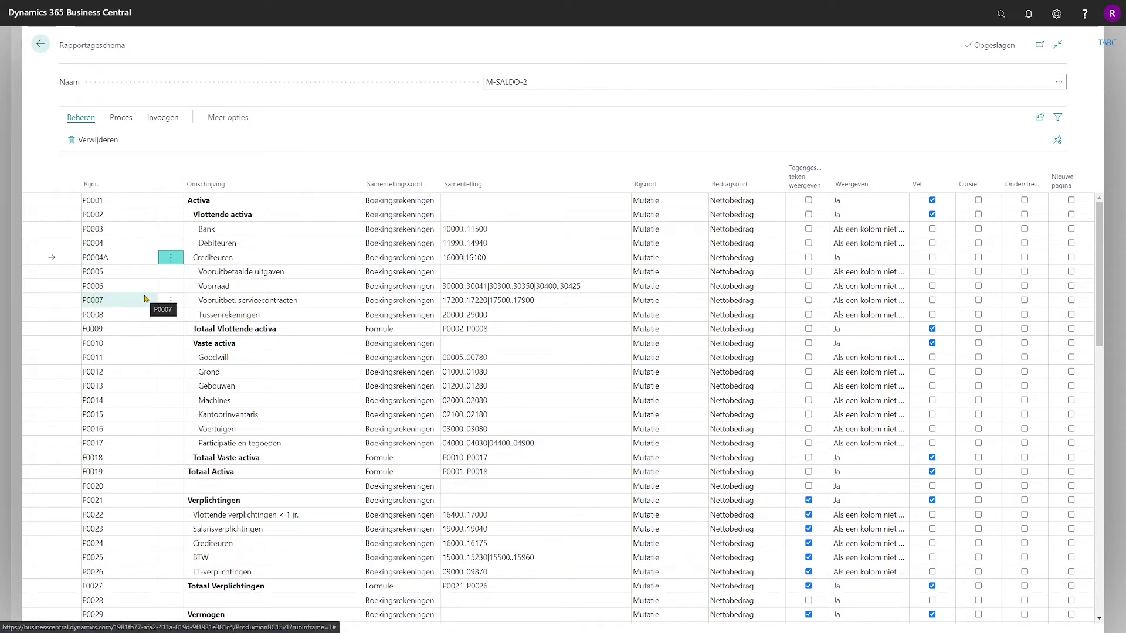
left_click(170, 259)
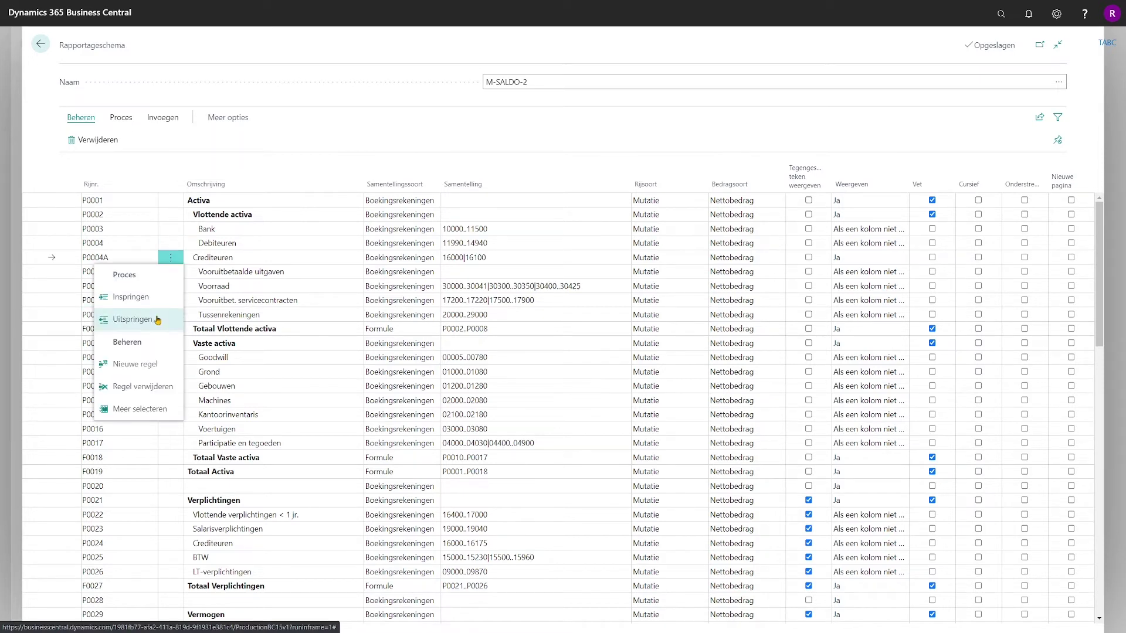
left_click(147, 297)
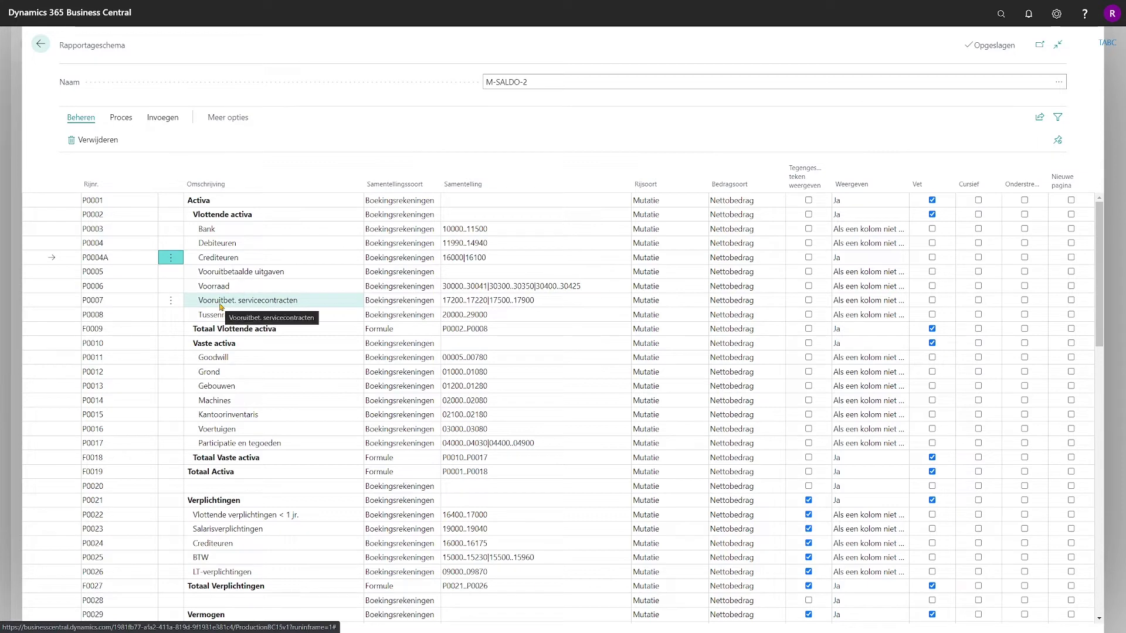
- Return to the Rapportageschema's list and open the overview of M-SALDO-2 to examine its balances
left_click(42, 46)
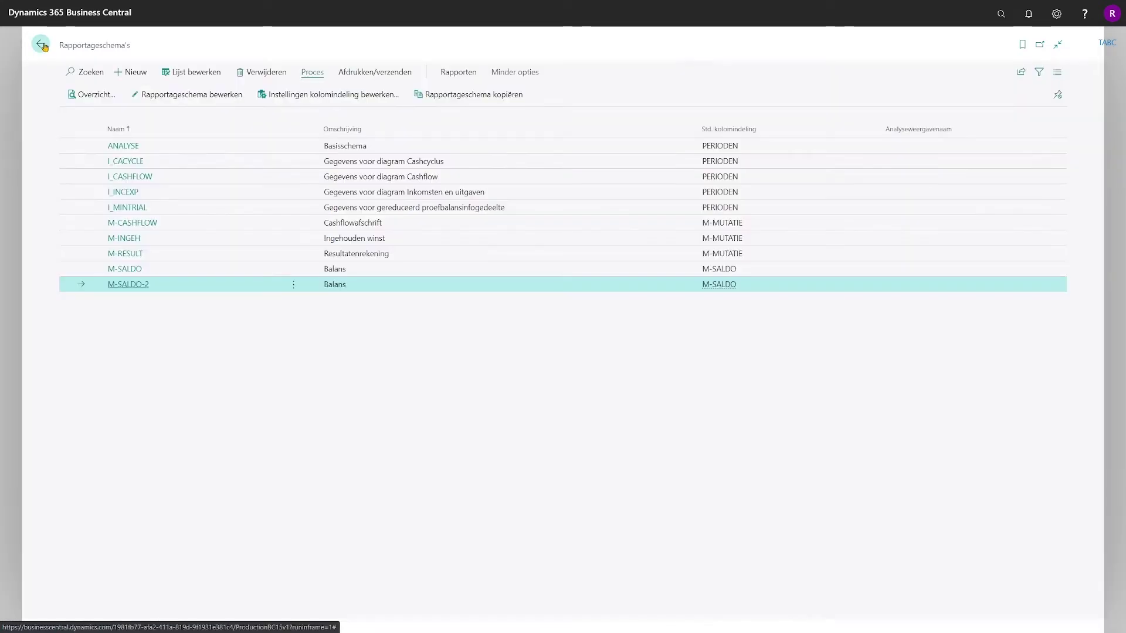
left_click(93, 95)
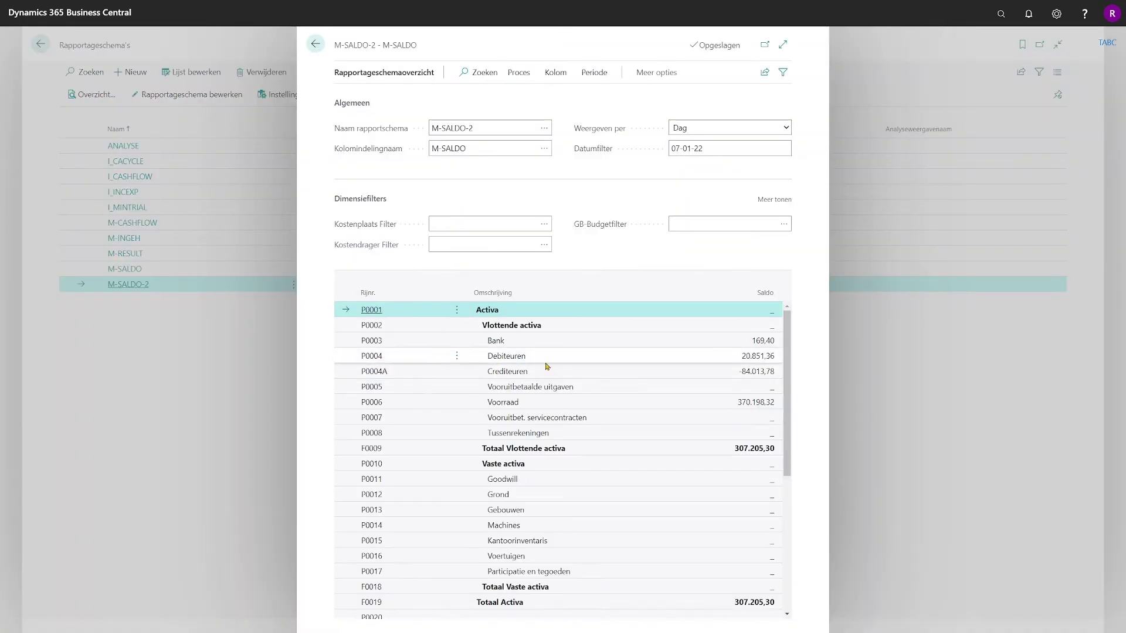
- Drill down from the Crediteuren balance to the Grootboekposten behind account 16000, and return to the Rapportageschema's list
left_click(506, 374)
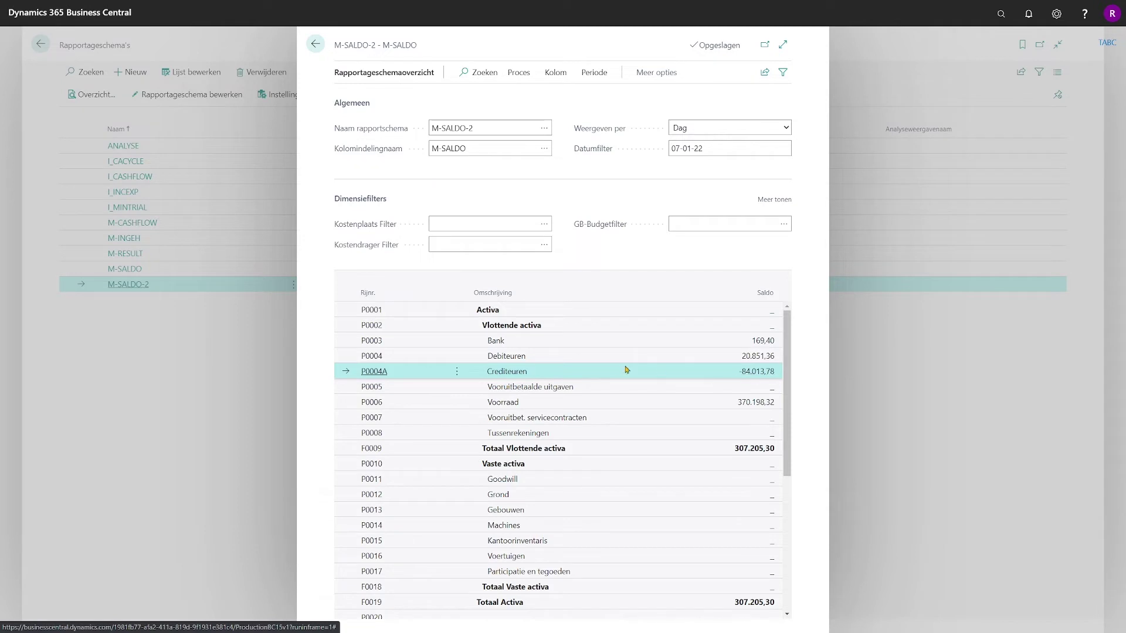
left_click(755, 372)
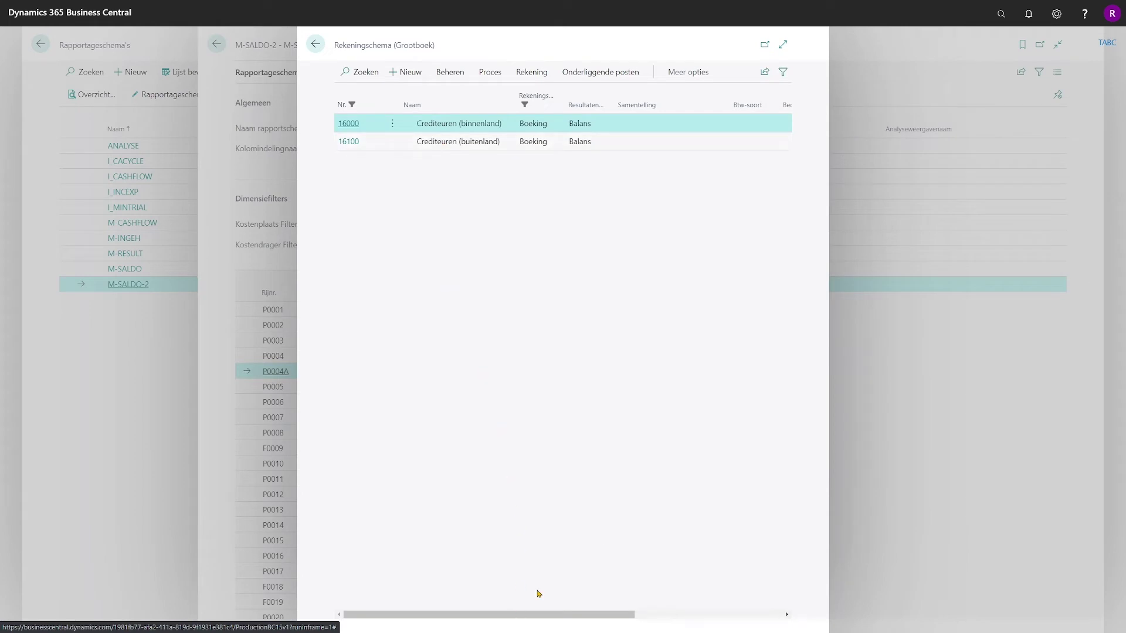
left_click(783, 44)
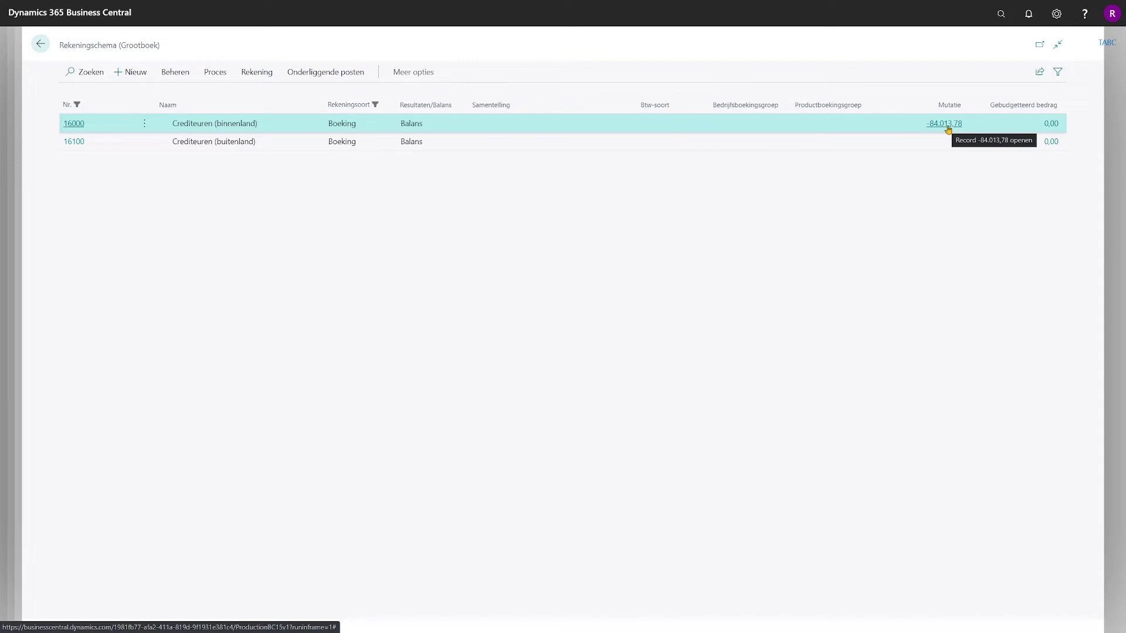
left_click(945, 124)
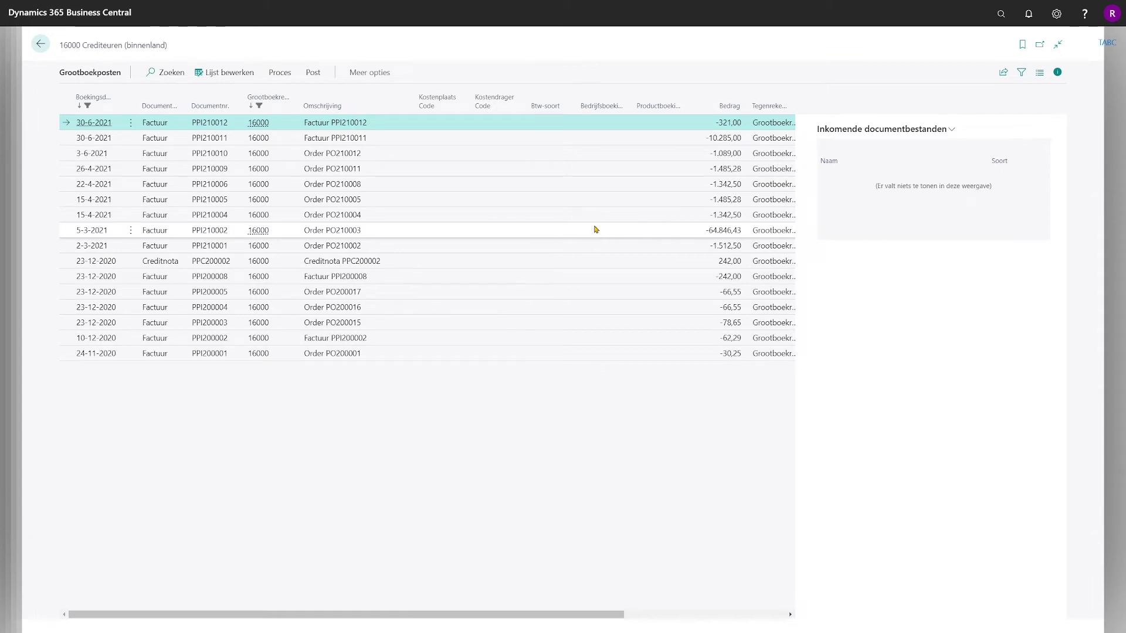
left_click(40, 47)
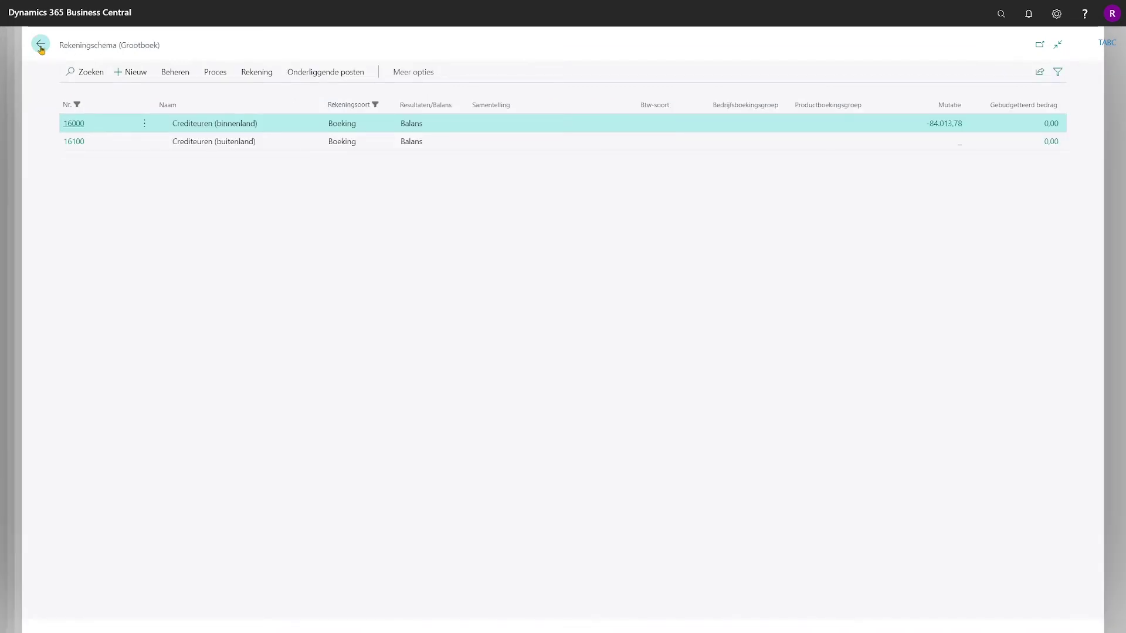
left_click(40, 47)
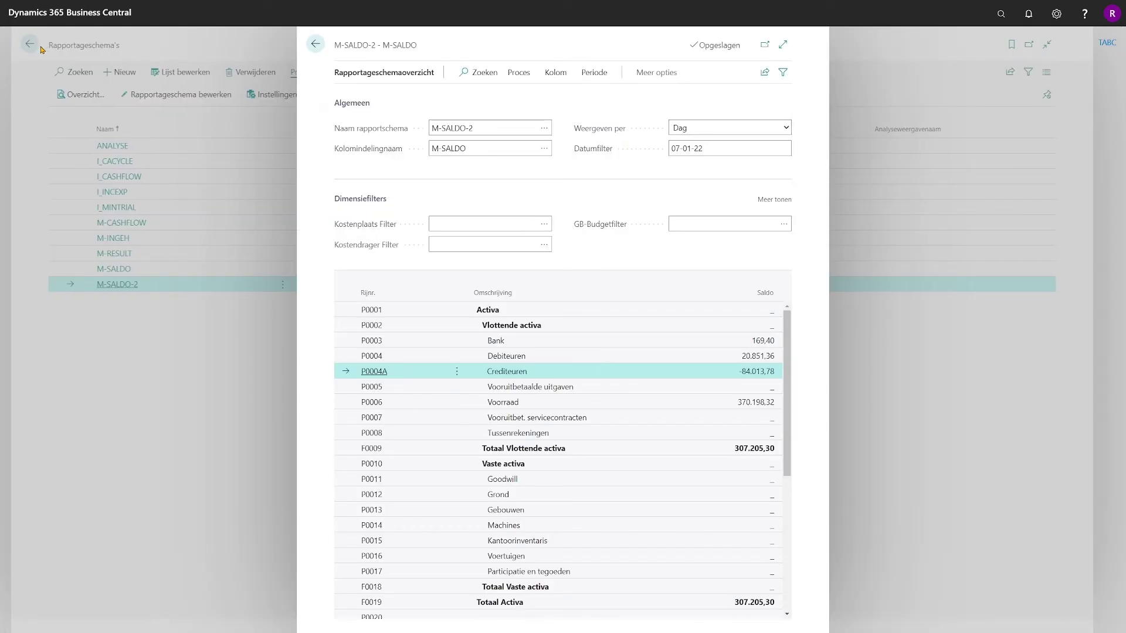
left_click(315, 46)
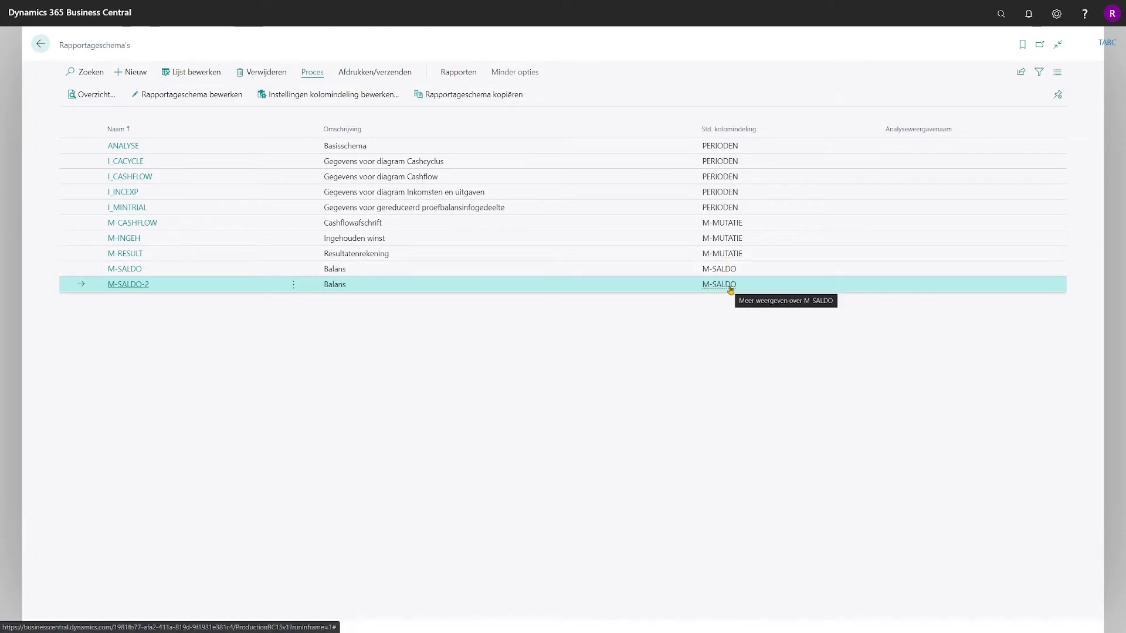
- Open the column layout settings for M-SALDO-2 and create and select a new layout named M-SALDO-2 with Omschrijving Saldo v2
left_click(371, 104)
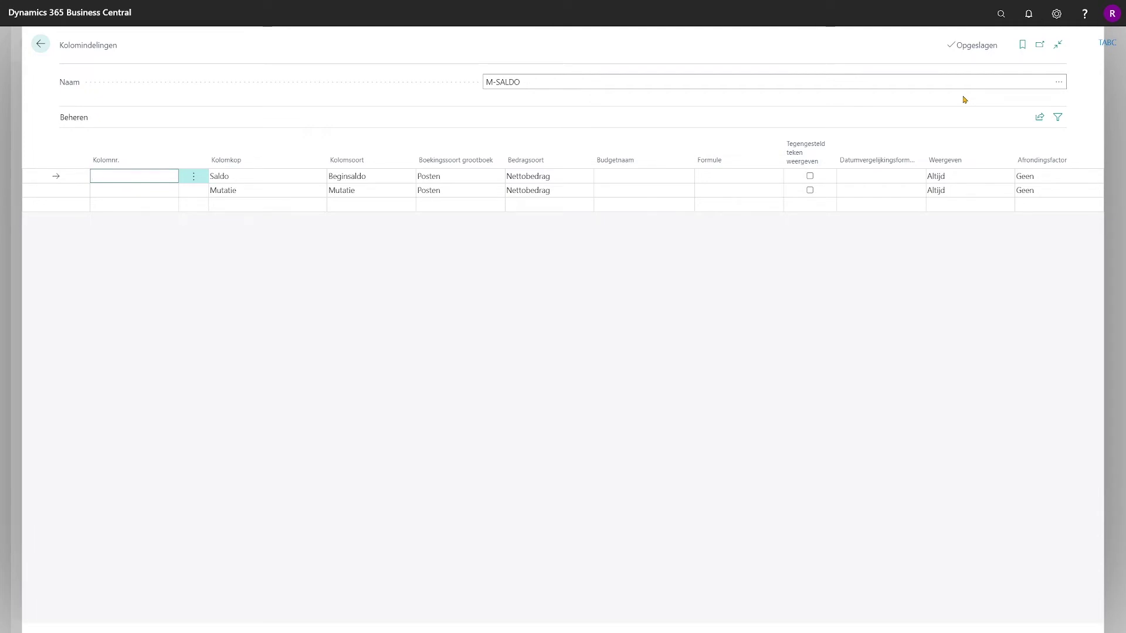
left_click(1059, 83)
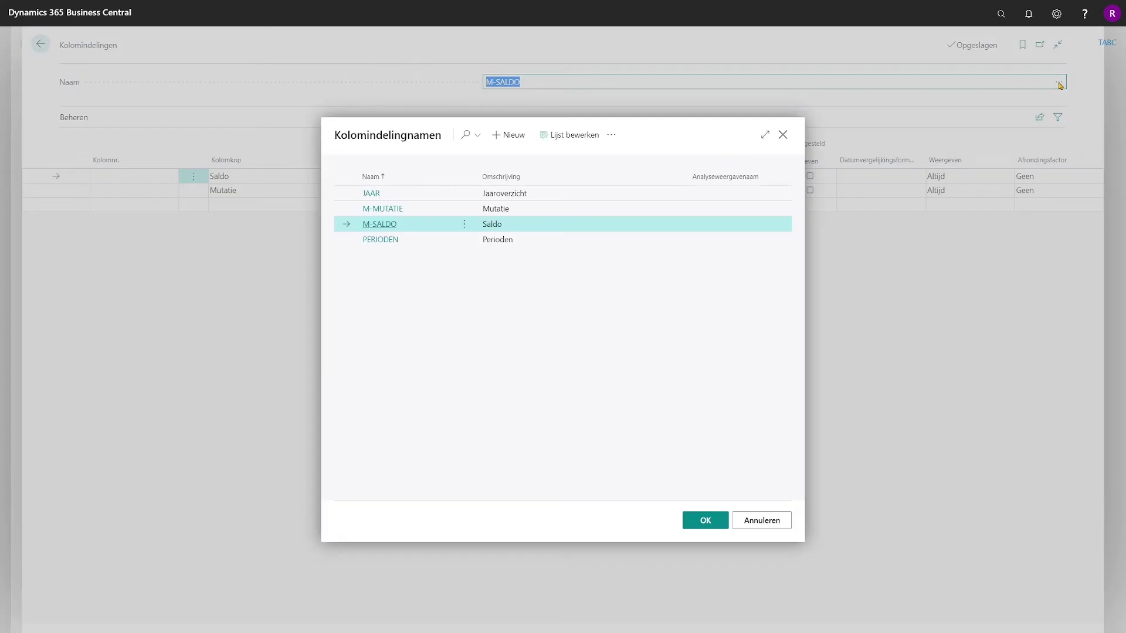
left_click(510, 142)
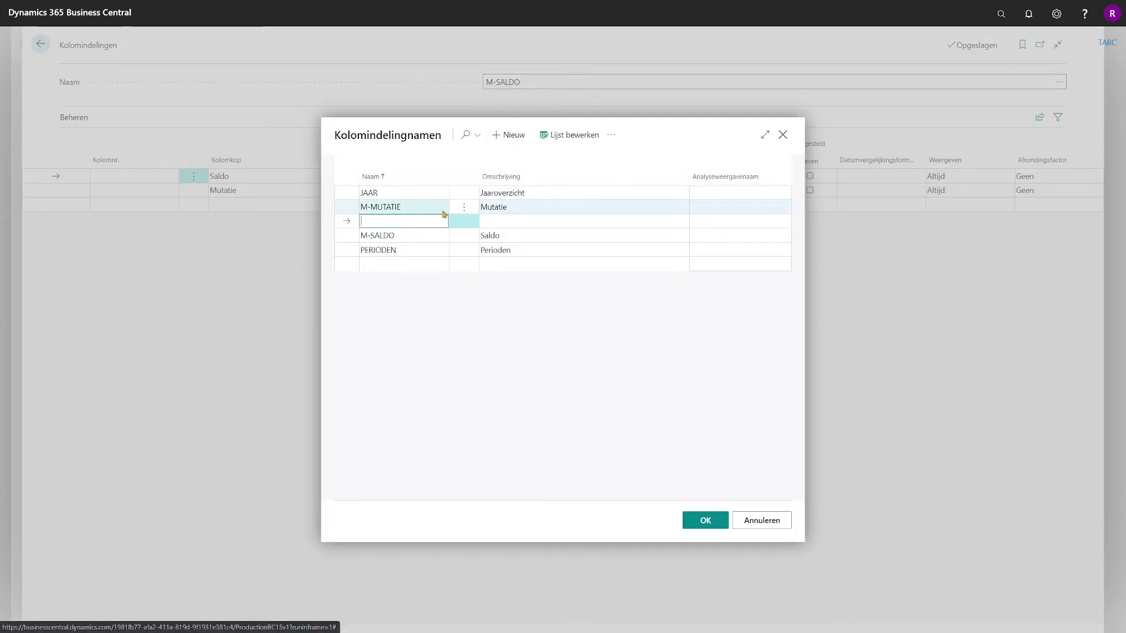
type("M-SALDO")
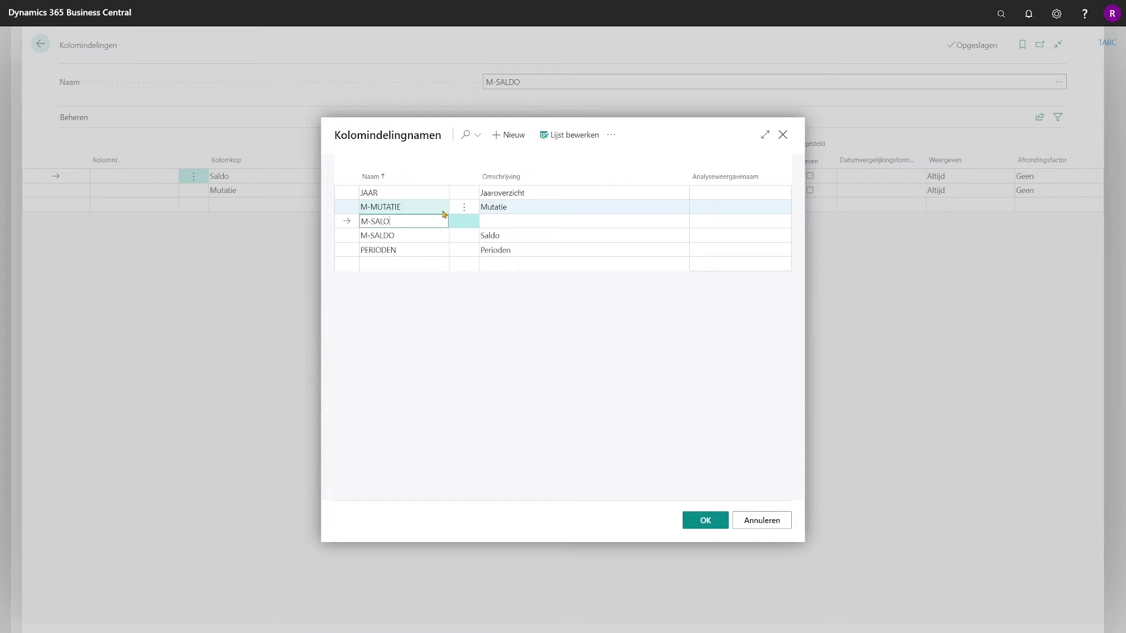
type("-2")
key("Tab")
type("S")
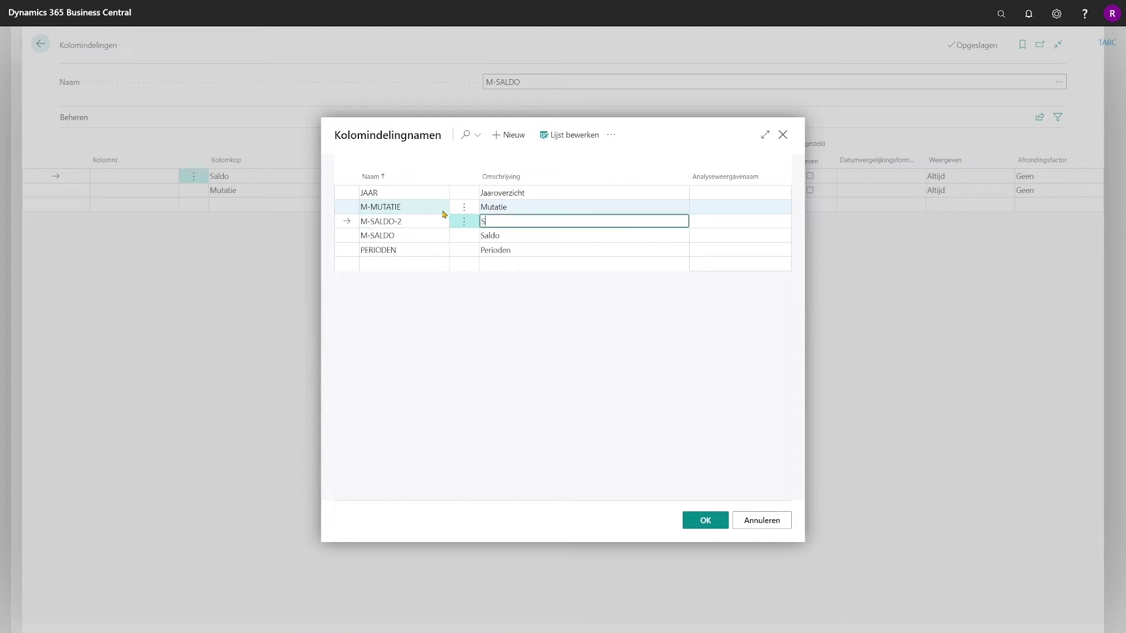
type("aldo v2")
key("Tab")
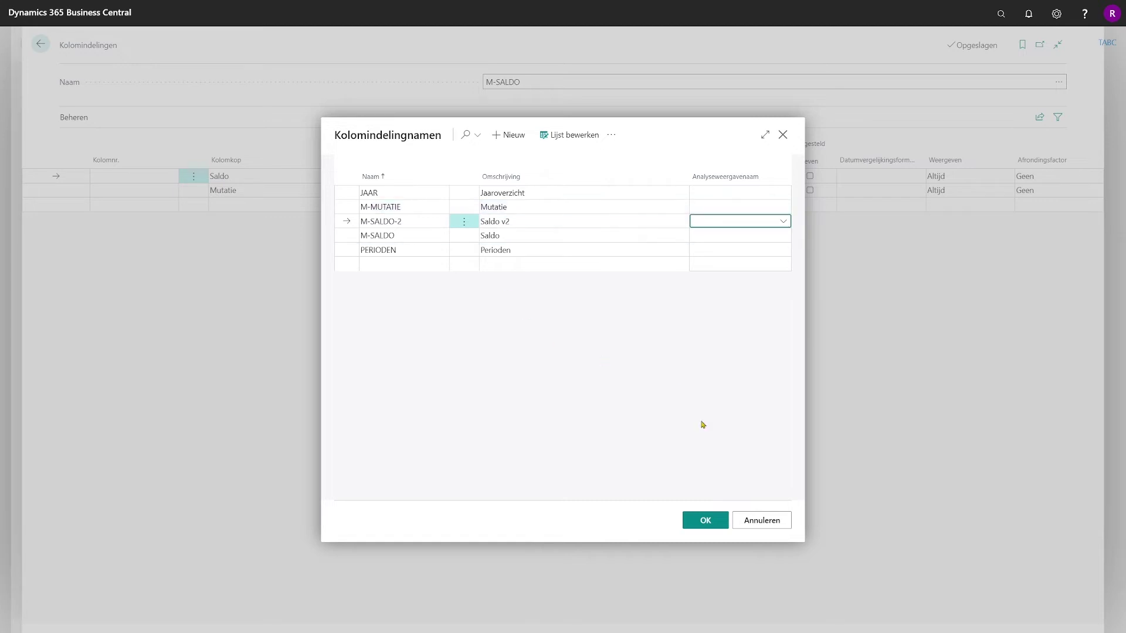
left_click(712, 522)
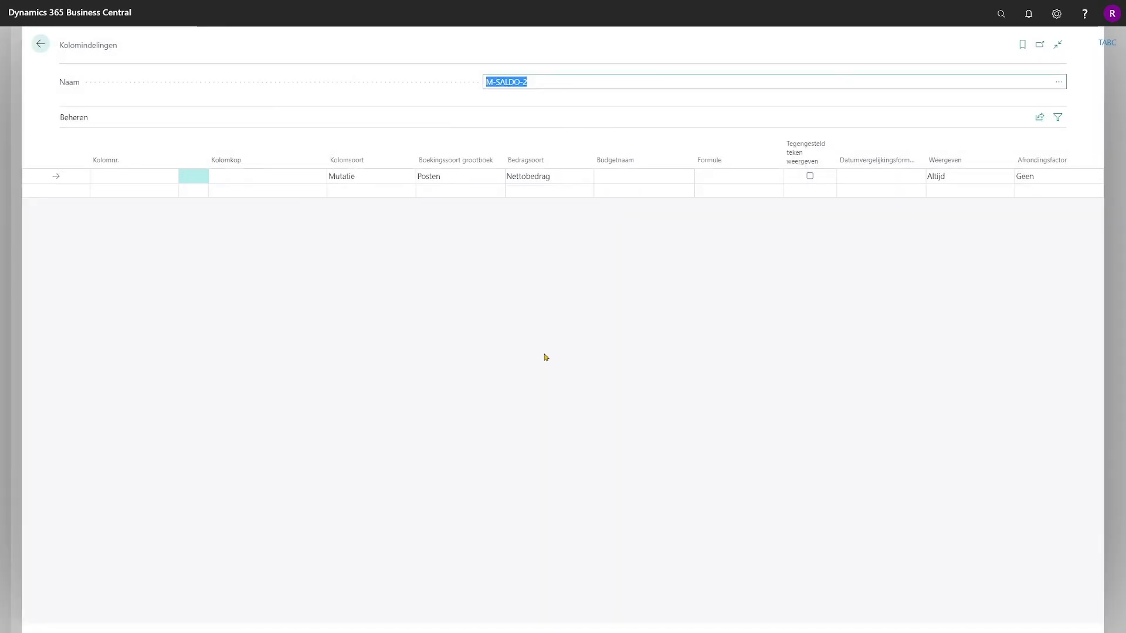
- Define the first column with Kolomkop Saldo and Kolomsoort Beginsaldo, keeping Posten and Nettobedrag
left_click(316, 176)
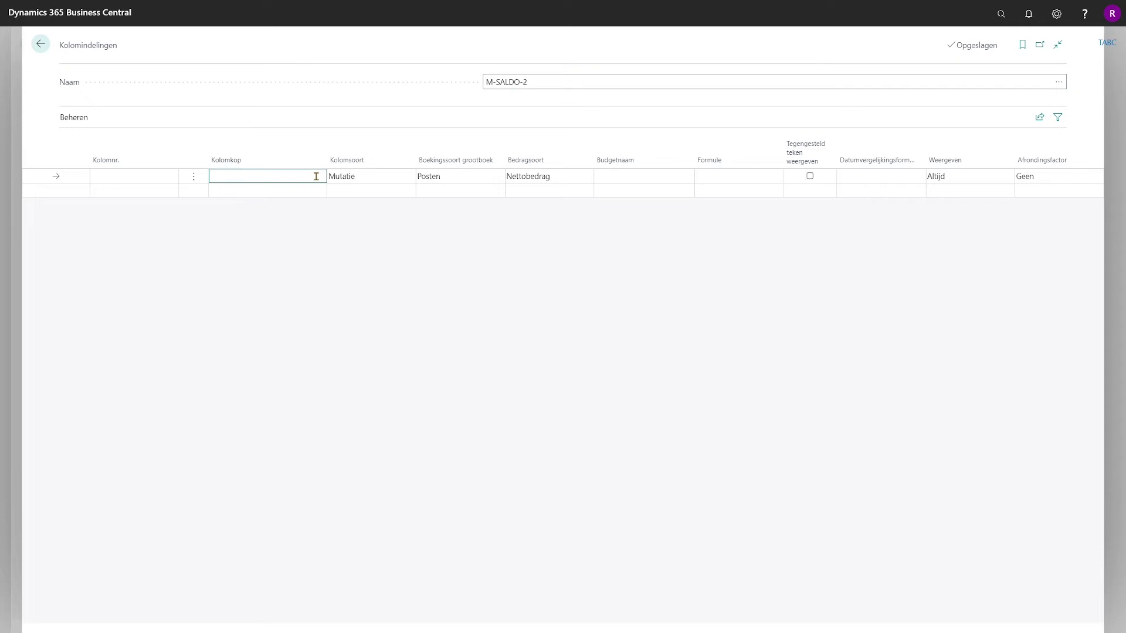
type("Saldo")
key("Tab")
left_click(340, 179)
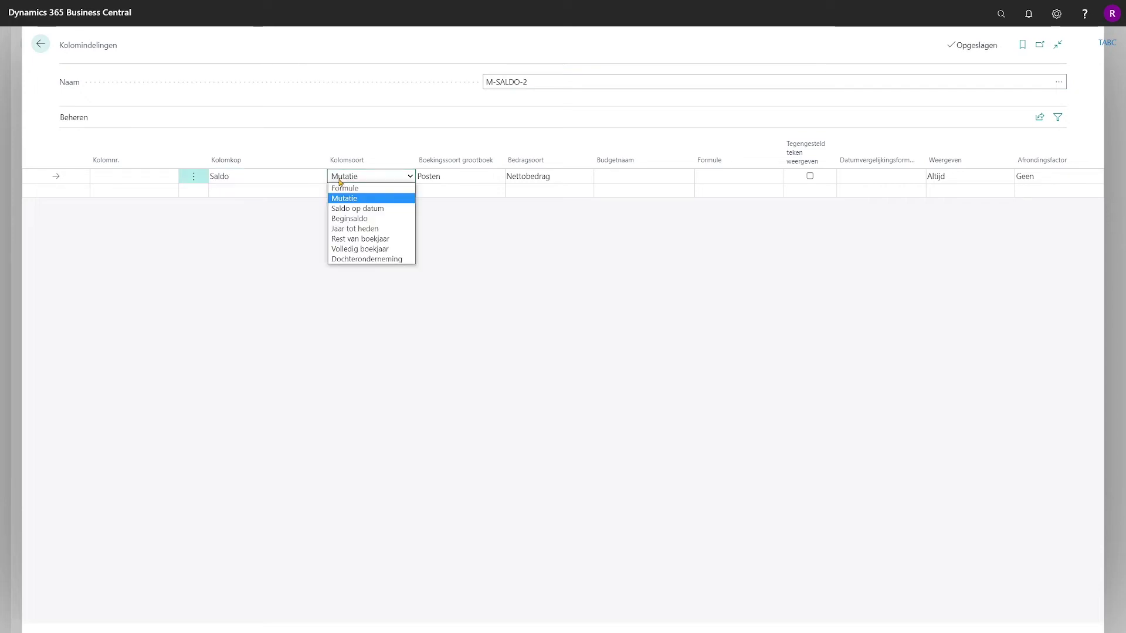
left_click(358, 219)
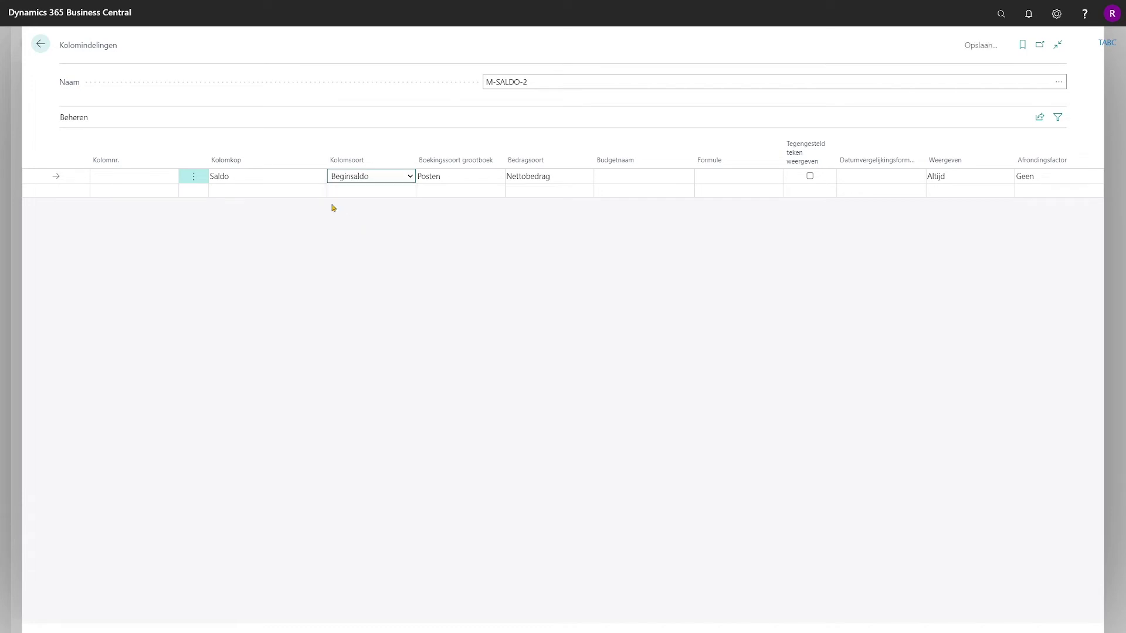
left_click(428, 181)
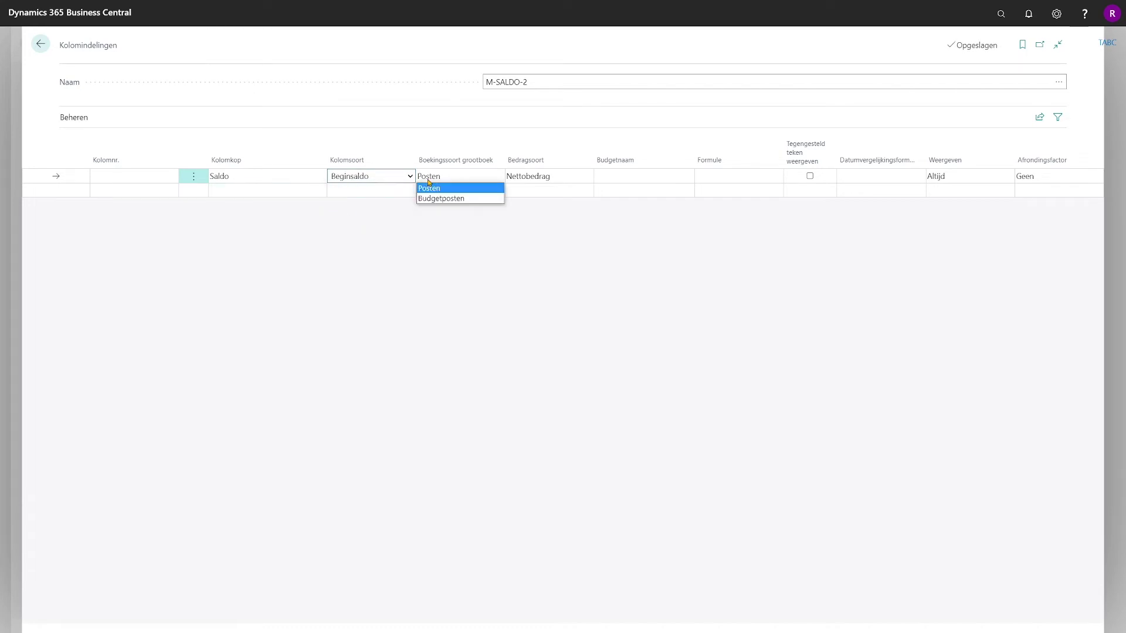
left_click(571, 177)
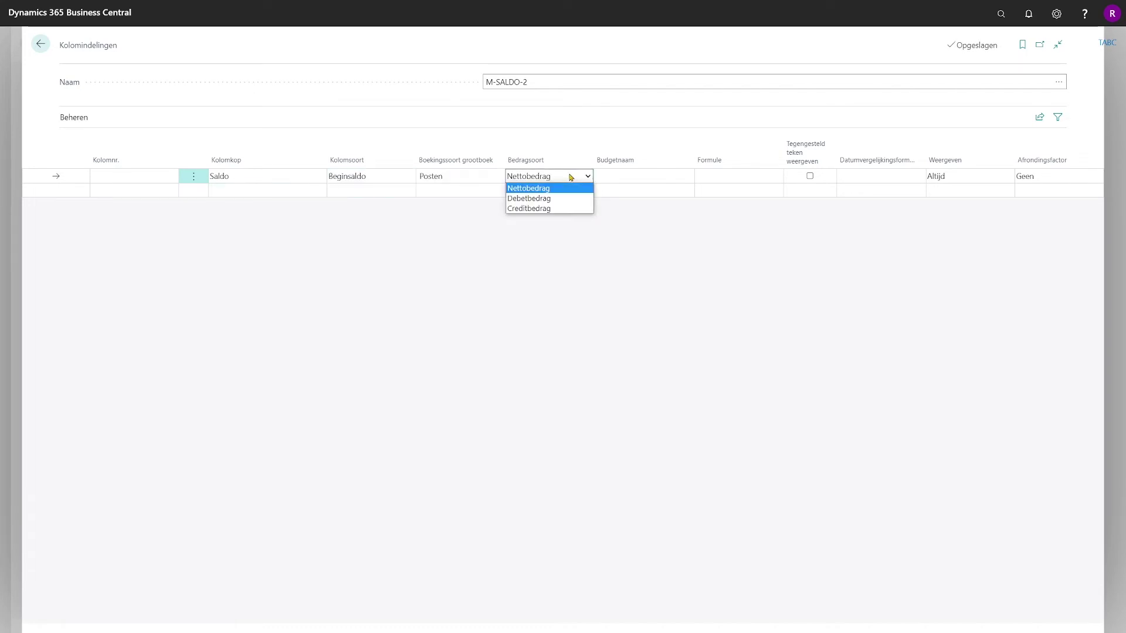
left_click(694, 254)
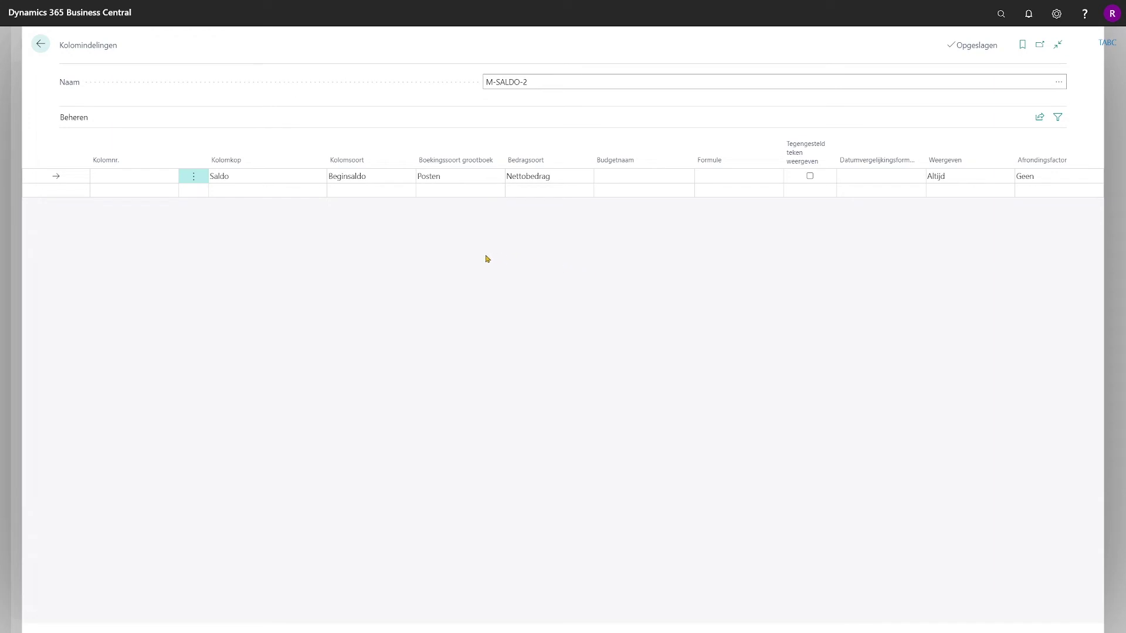
- Add a second column with Kolomkop Mutatie, keeping Kolomsoort Mutatie and Boekingssoort grootboek Posten
left_click(287, 191)
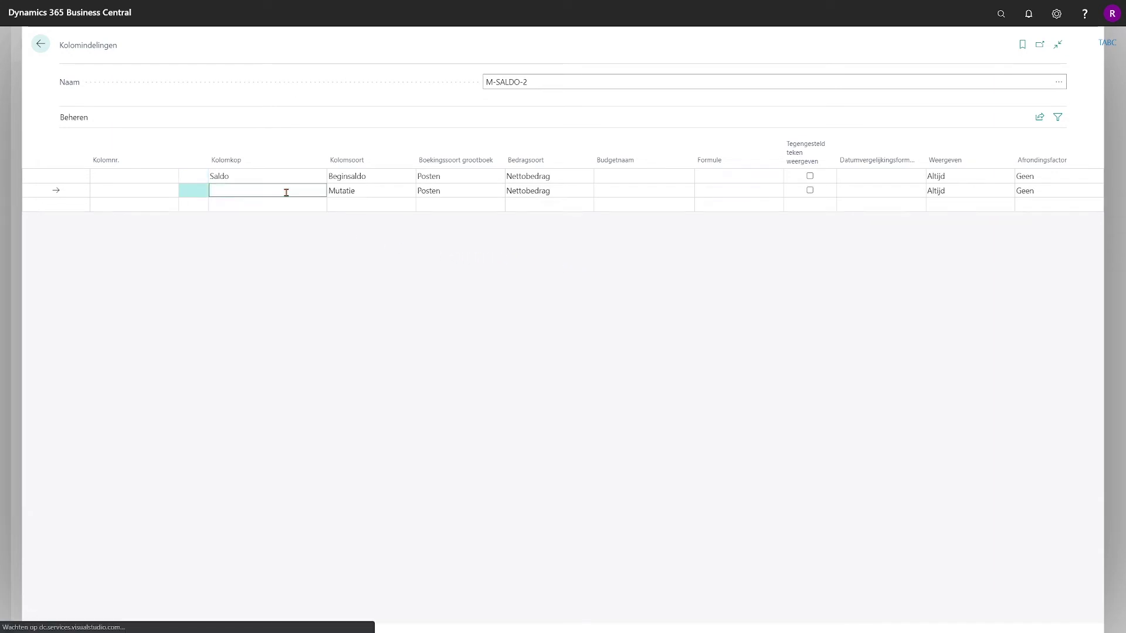
type("Mutatie")
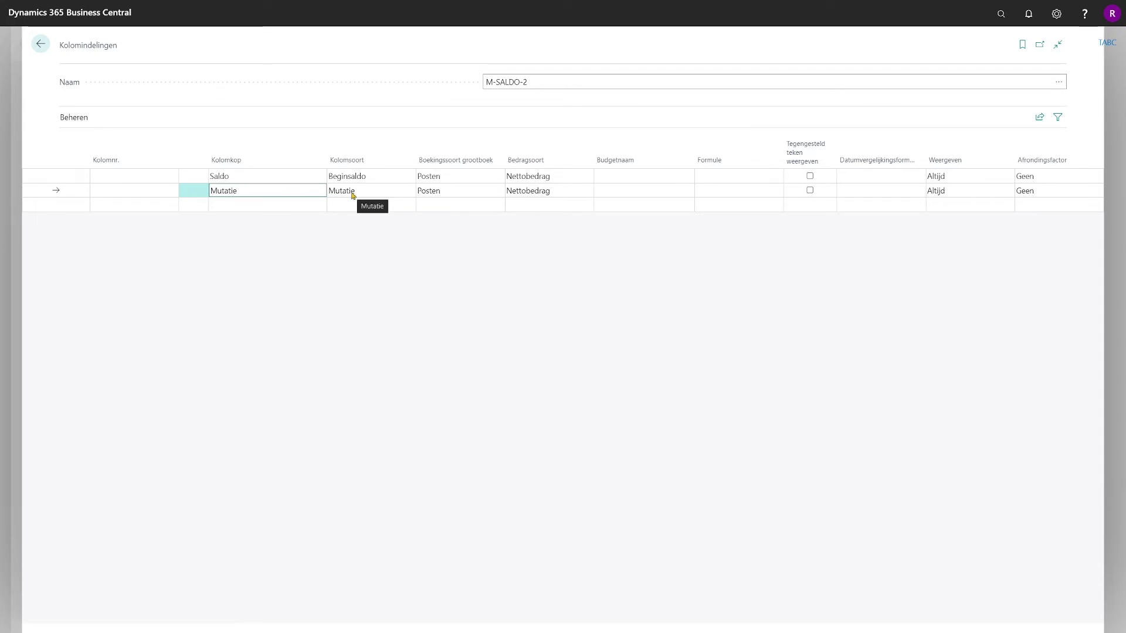
left_click(452, 196)
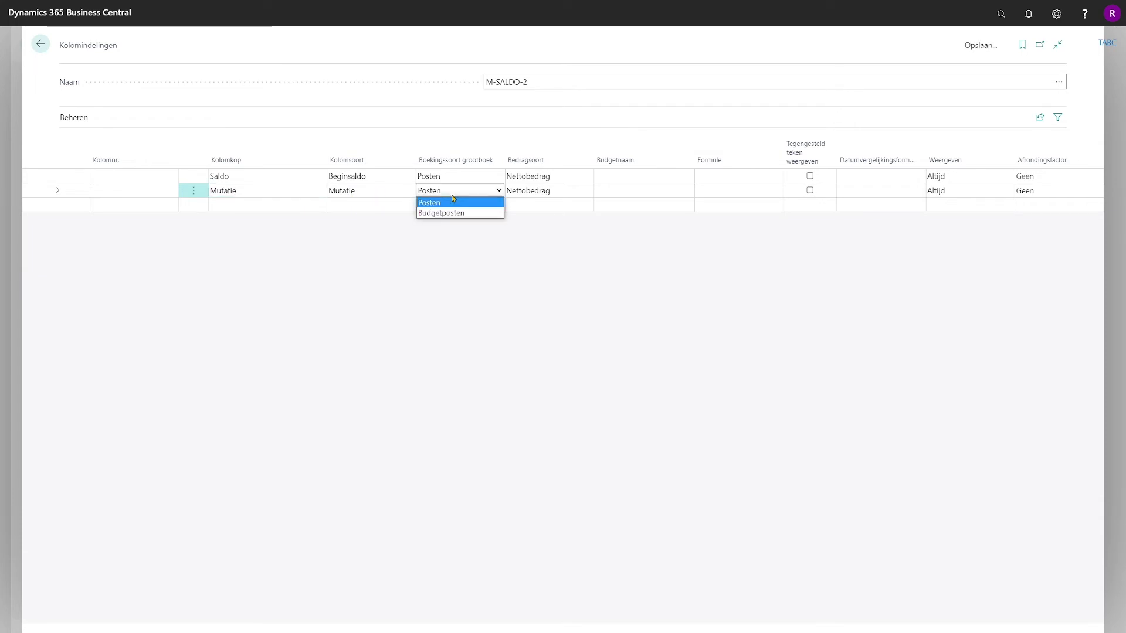
left_click(550, 240)
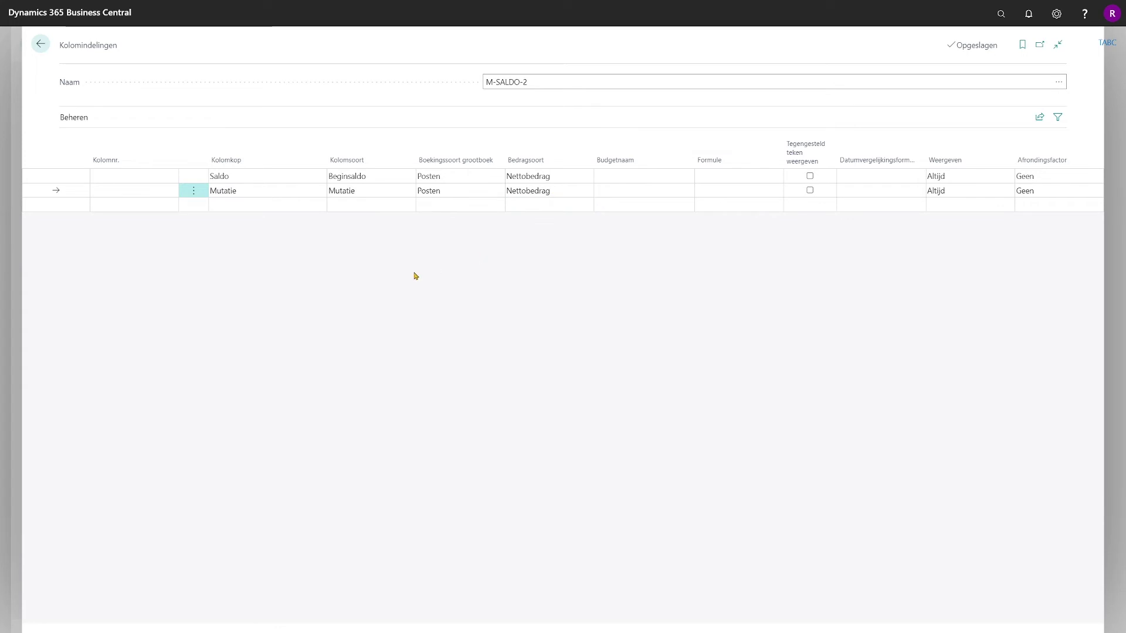
- Add a third column with Kolomkop Eind saldo and Kolomsoort Formule
left_click(238, 207)
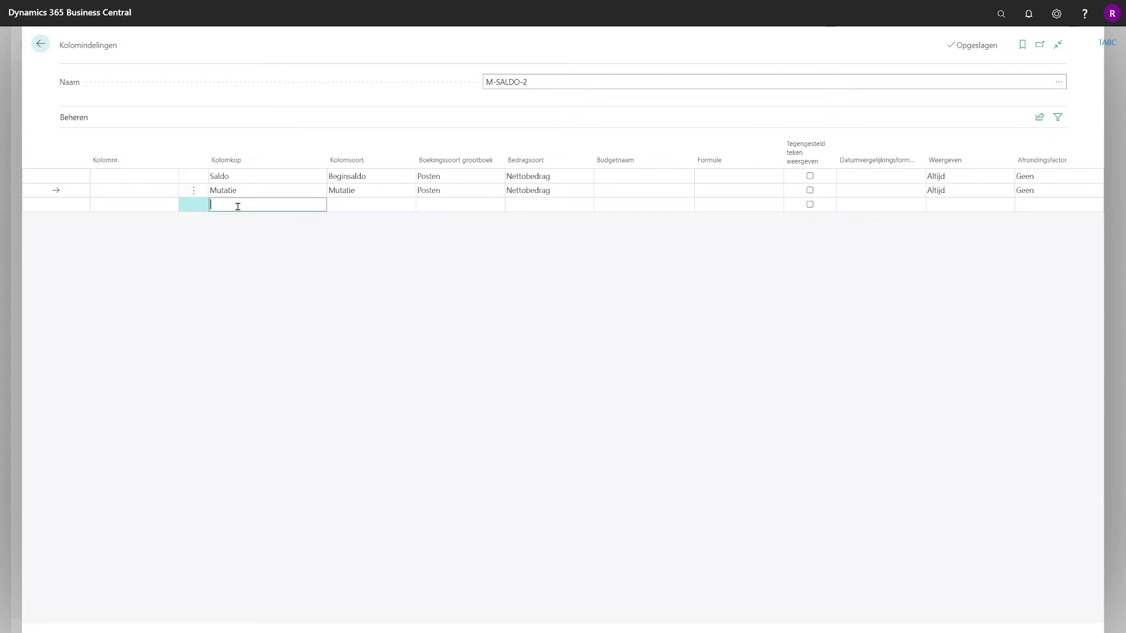
type("Eind ")
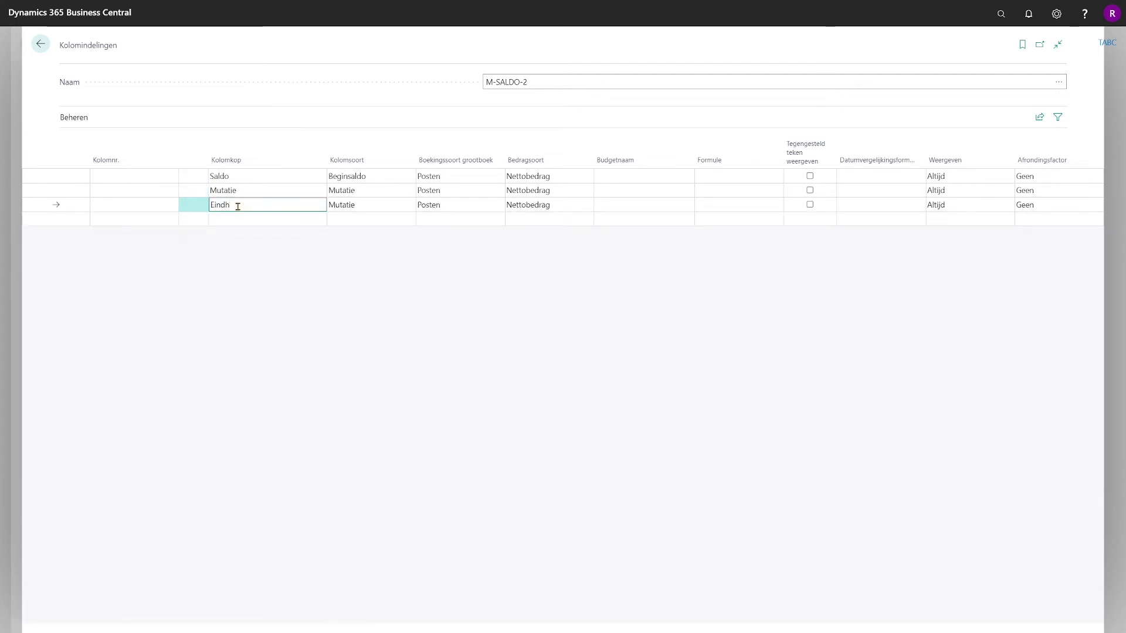
type("saldo")
key("Tab")
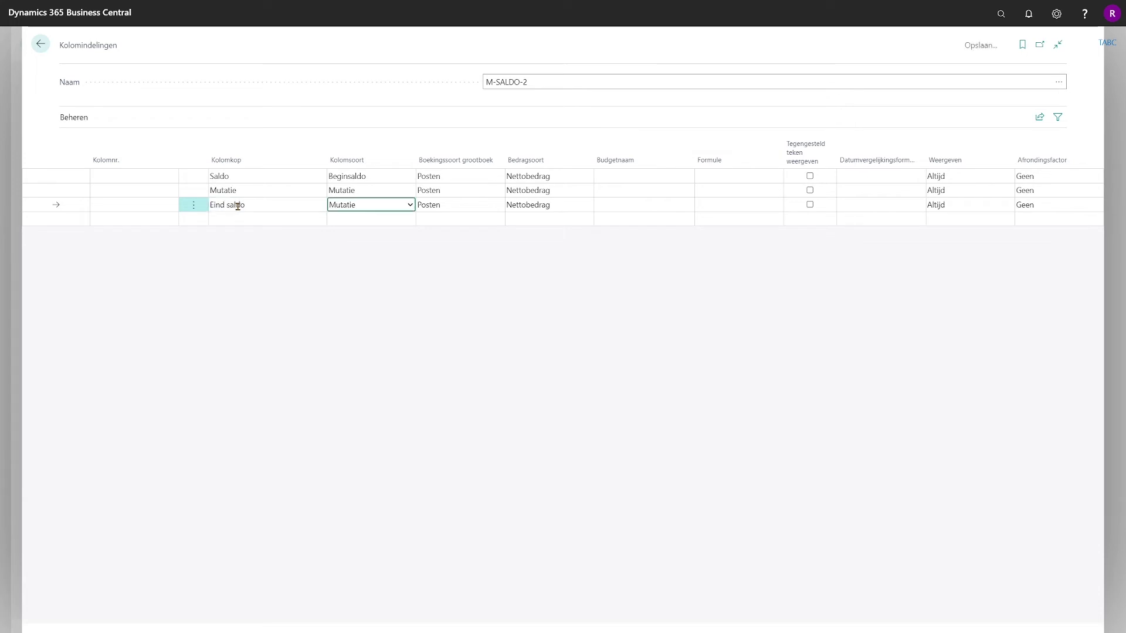
left_click(332, 210)
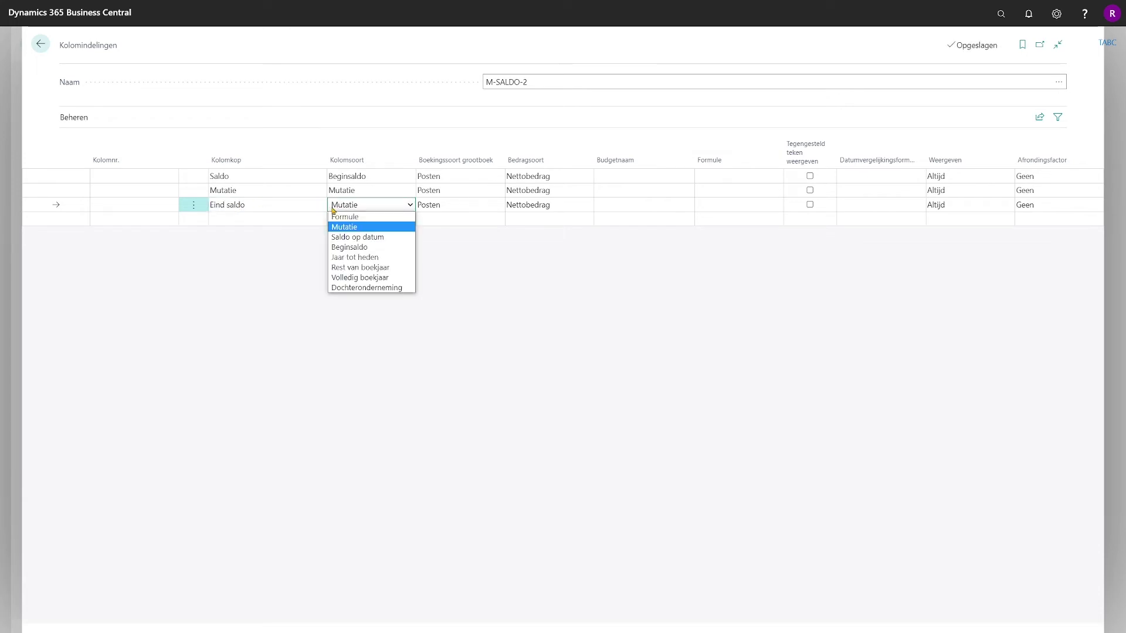
left_click(384, 217)
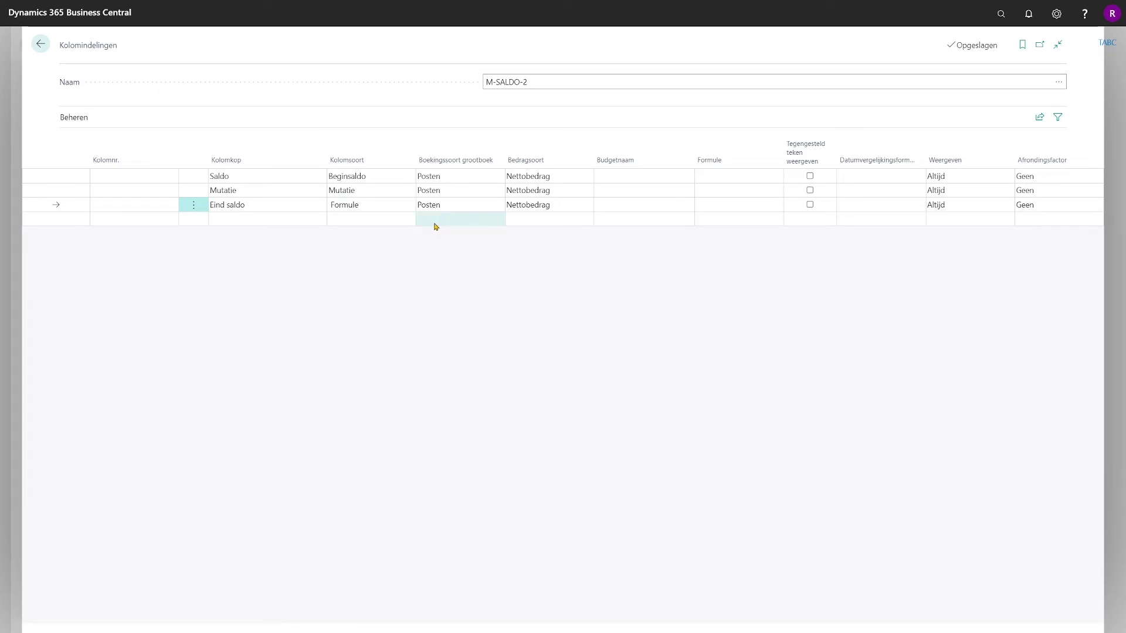
- Number the three columns K1, K2 and K3, and set the Formule of the Eind saldo column to K1+K2
left_click(153, 175)
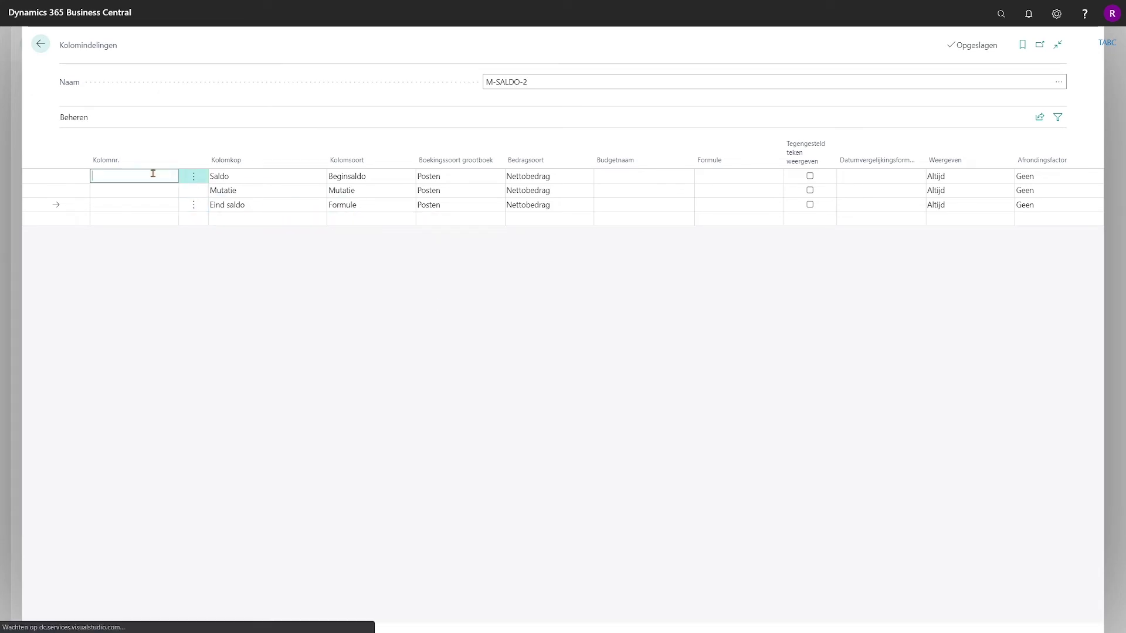
type("K1")
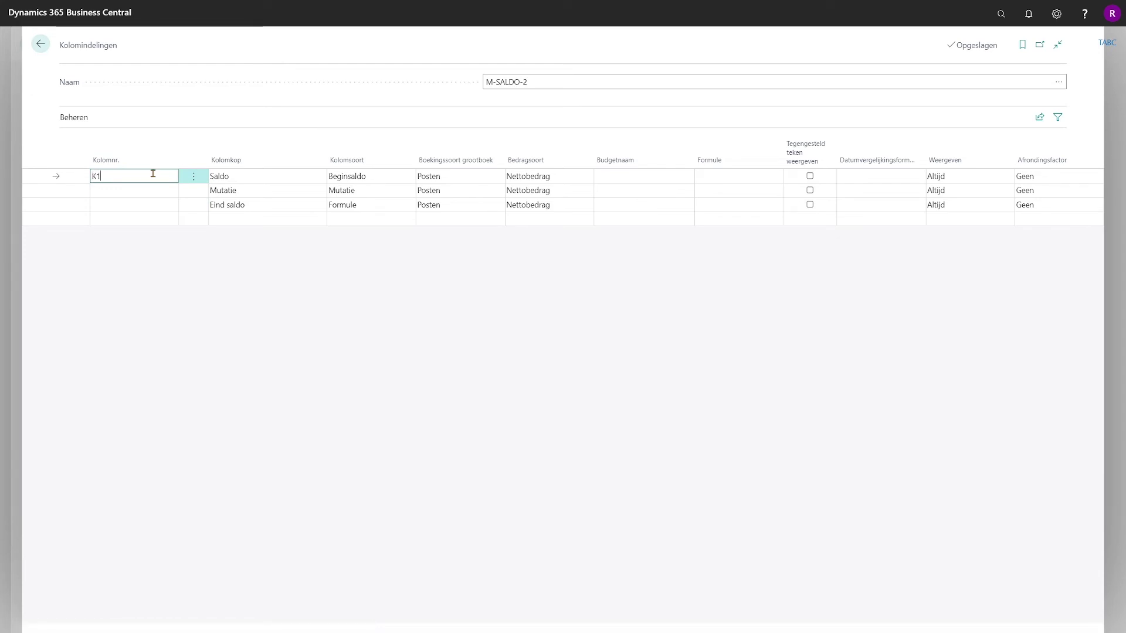
left_click(140, 184)
type("K2")
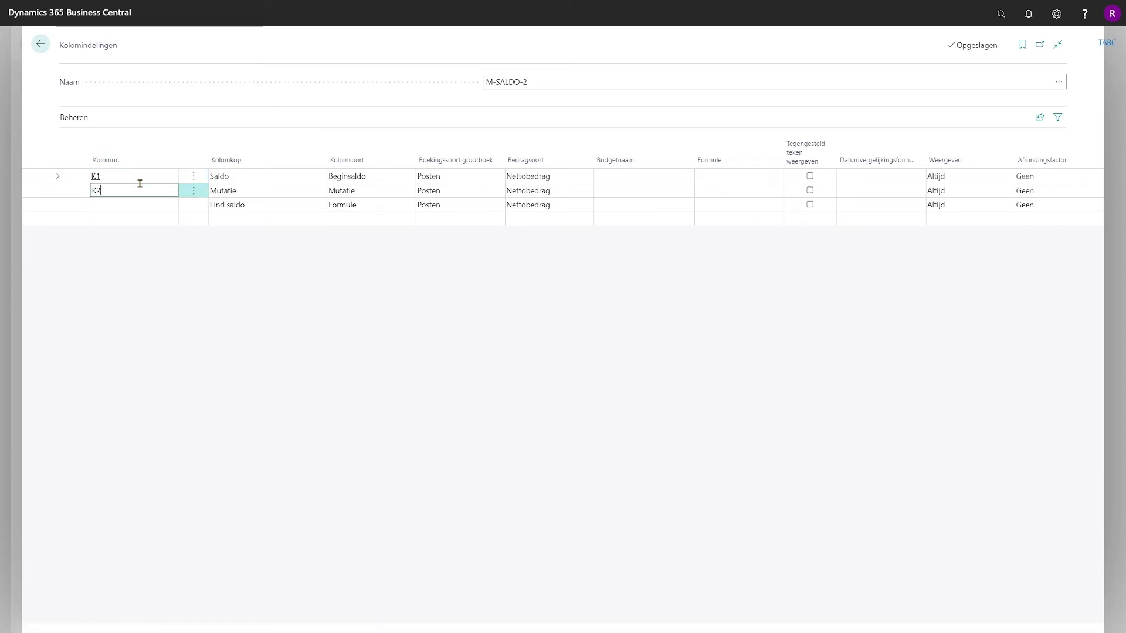
left_click(130, 205)
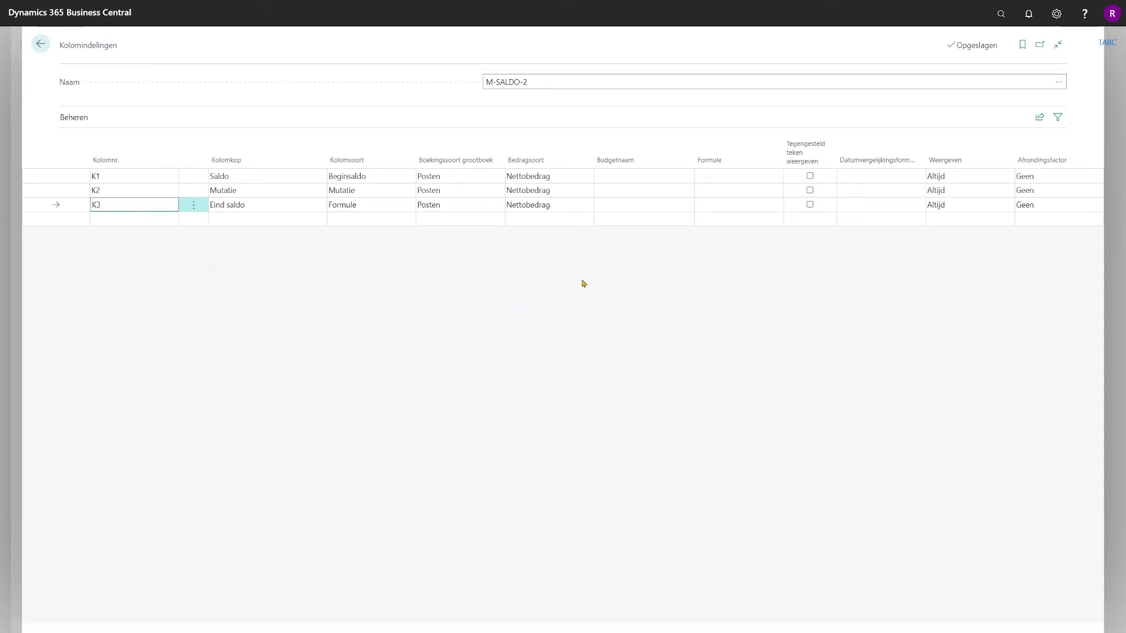
left_click(702, 206)
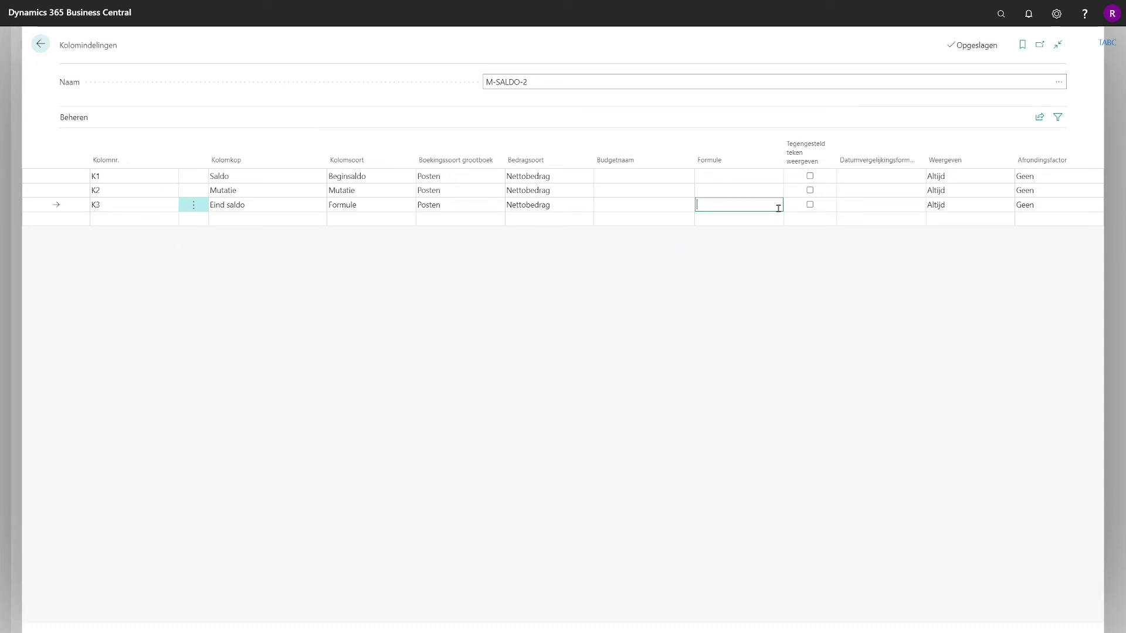
type("K1+K2")
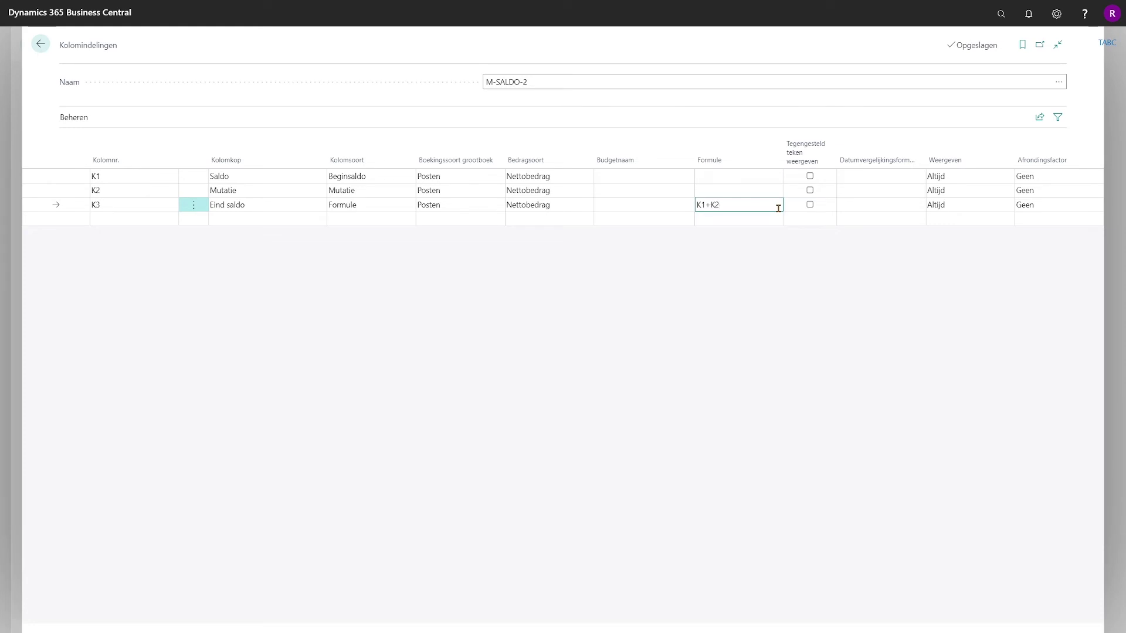
- Set the Std. kolomindeling of report schema M-SALDO-2 to column layout M-SALDO-2 and return to the home page
left_click(797, 318)
left_click(41, 44)
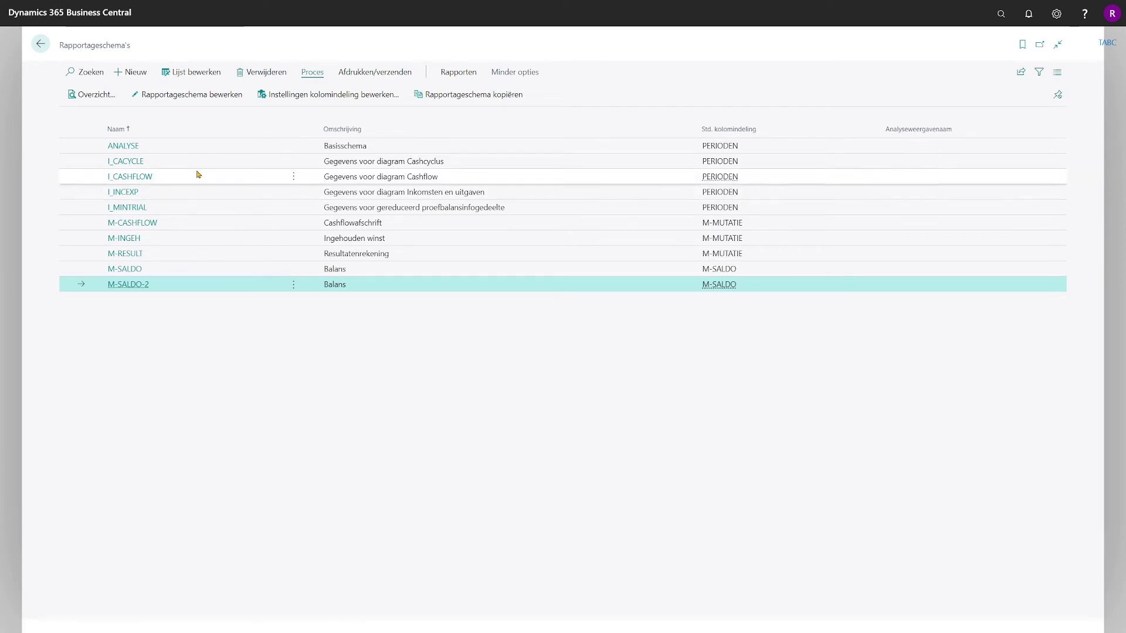
left_click(192, 72)
left_click(743, 274)
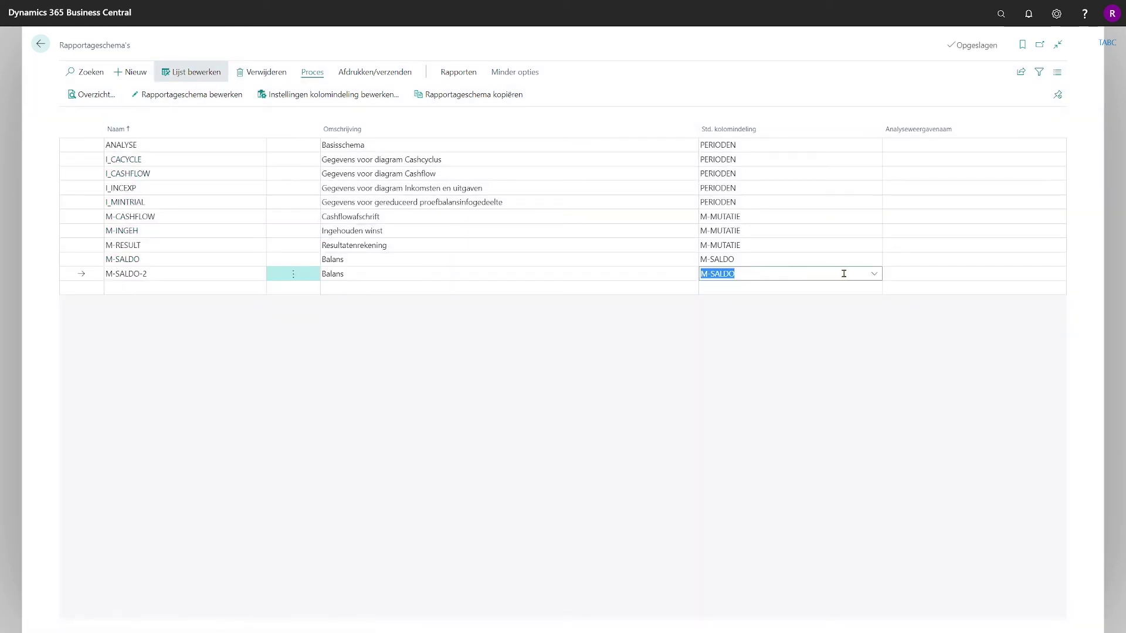
left_click(875, 274)
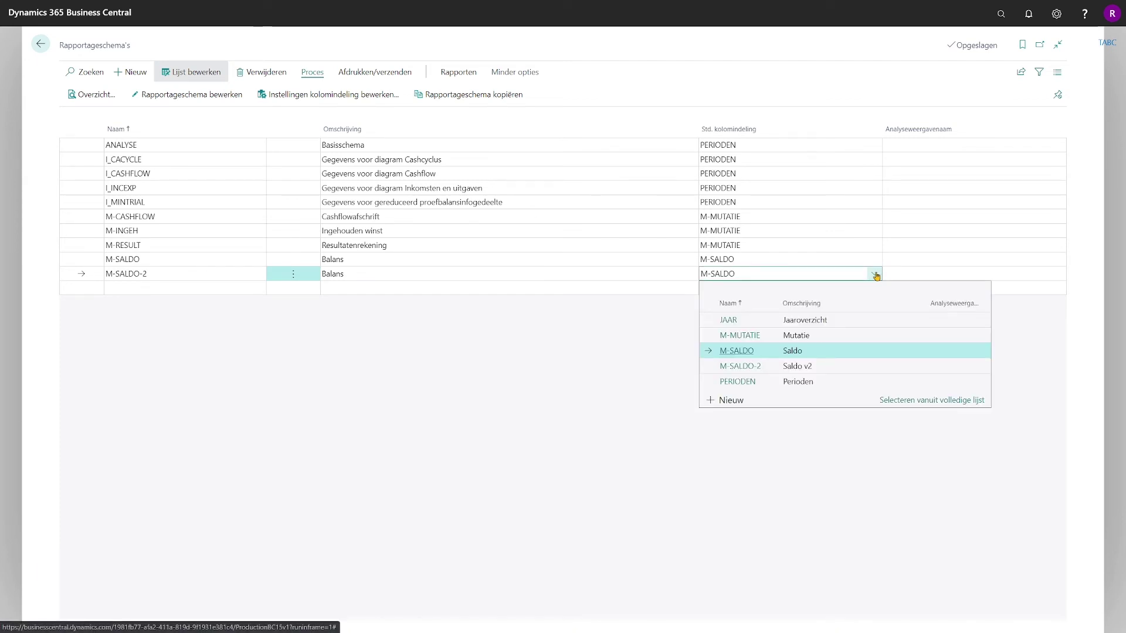
left_click(801, 368)
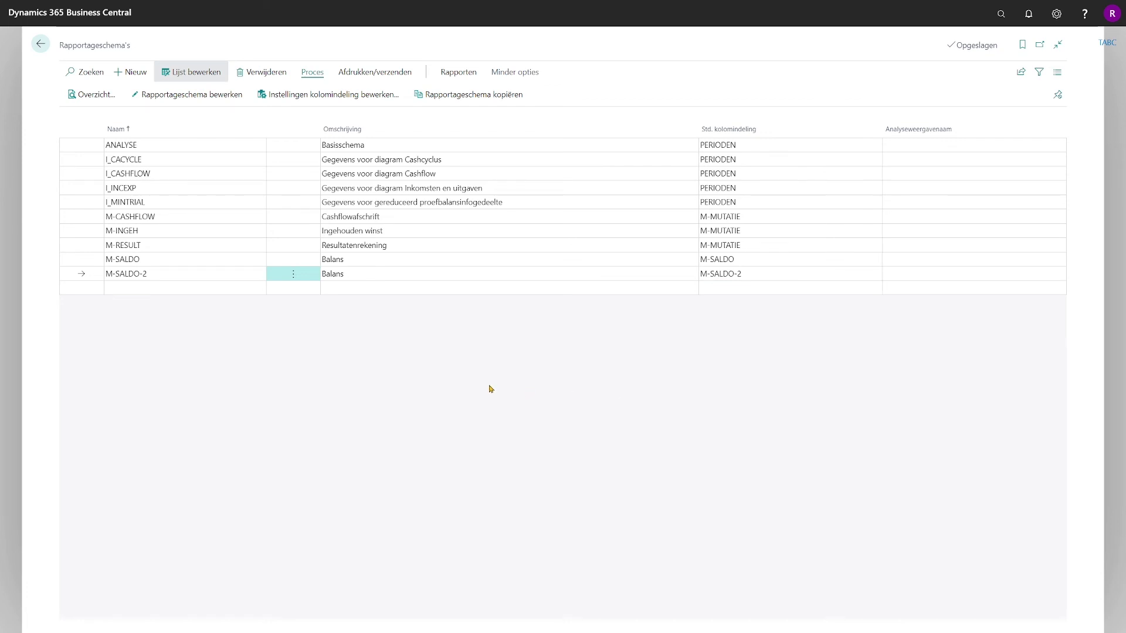
left_click(41, 44)
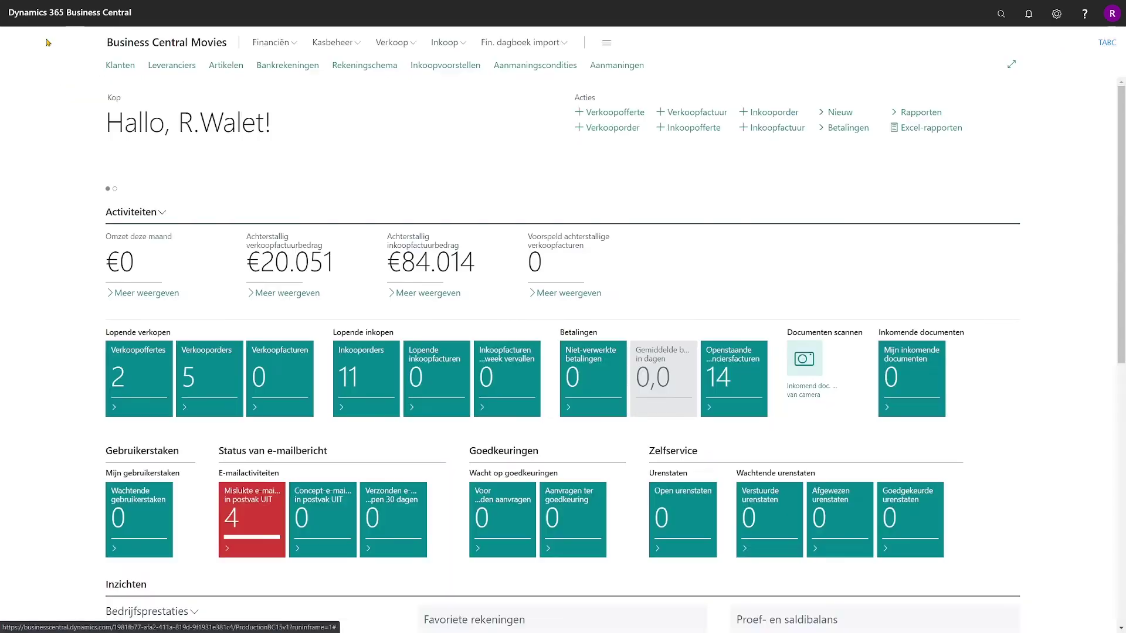
- Preview the Balans report for 1-1-2021 through 31-12-2021, then close the preview and the report request
left_click(1000, 14)
type("balans")
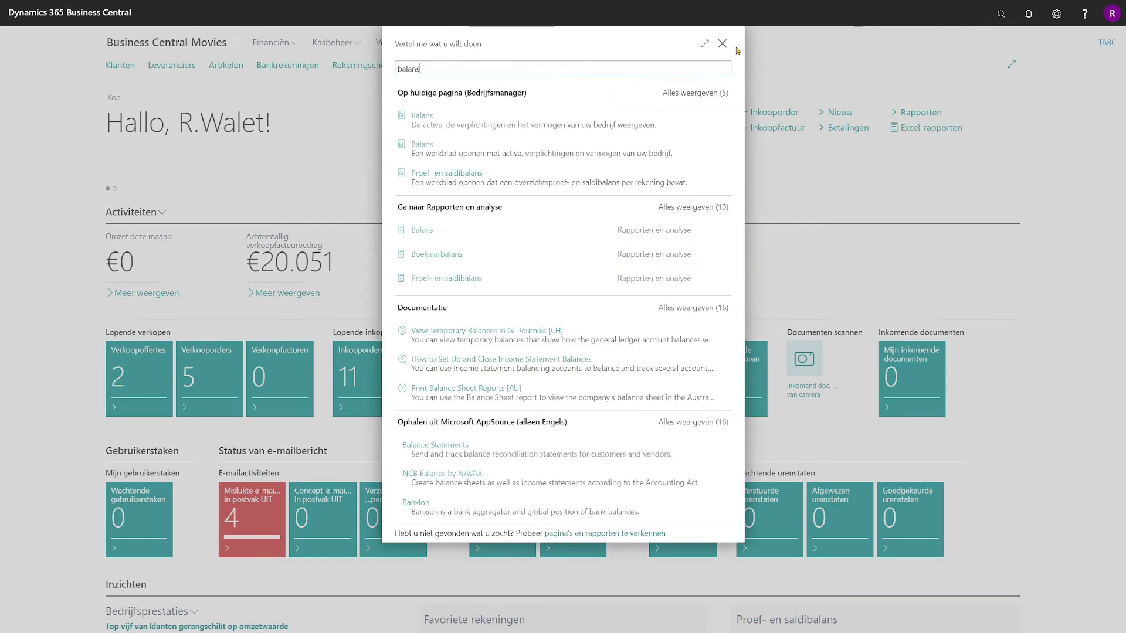
left_click(422, 231)
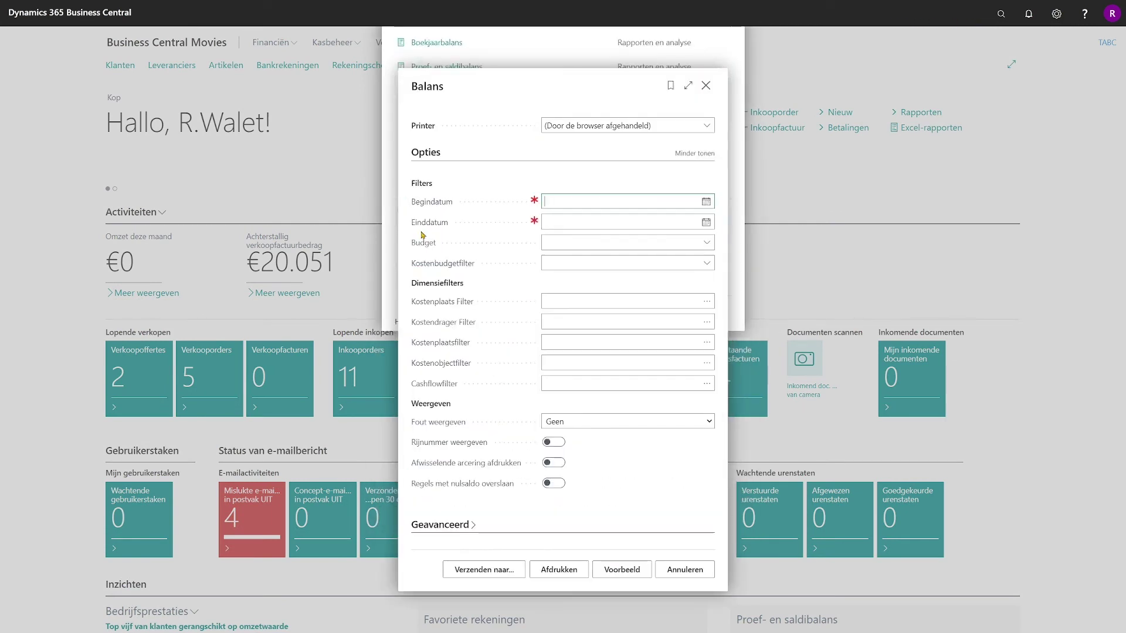
type("01-")
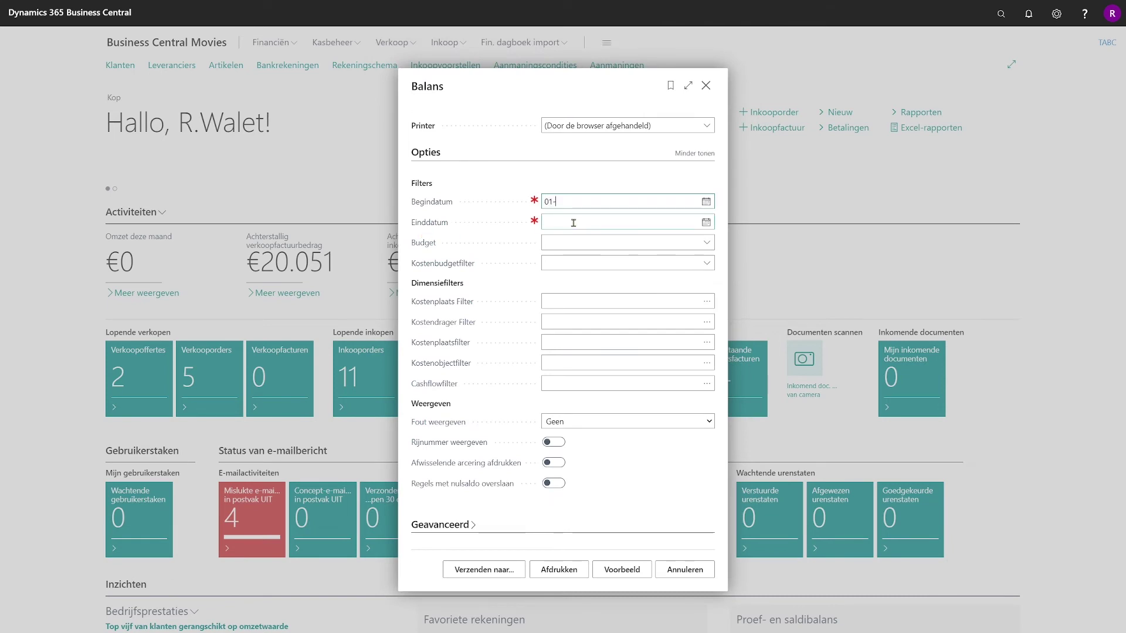
type("01-21")
key("Tab")
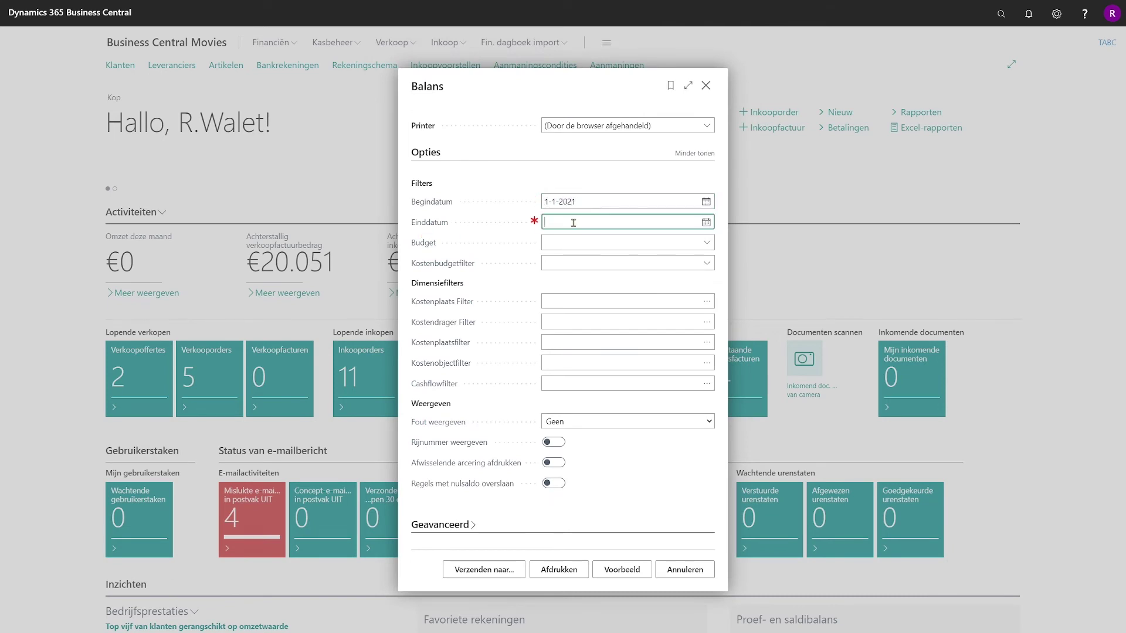
key("BackSpace")
key("BackSpace")
type("-12-21")
key("Tab")
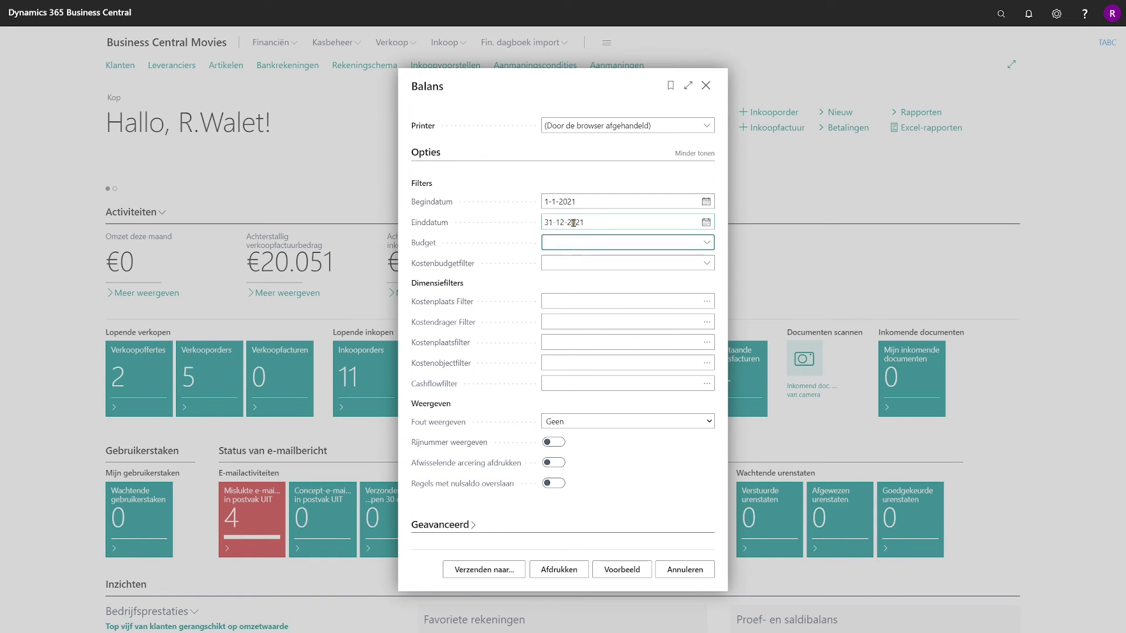
left_click(612, 570)
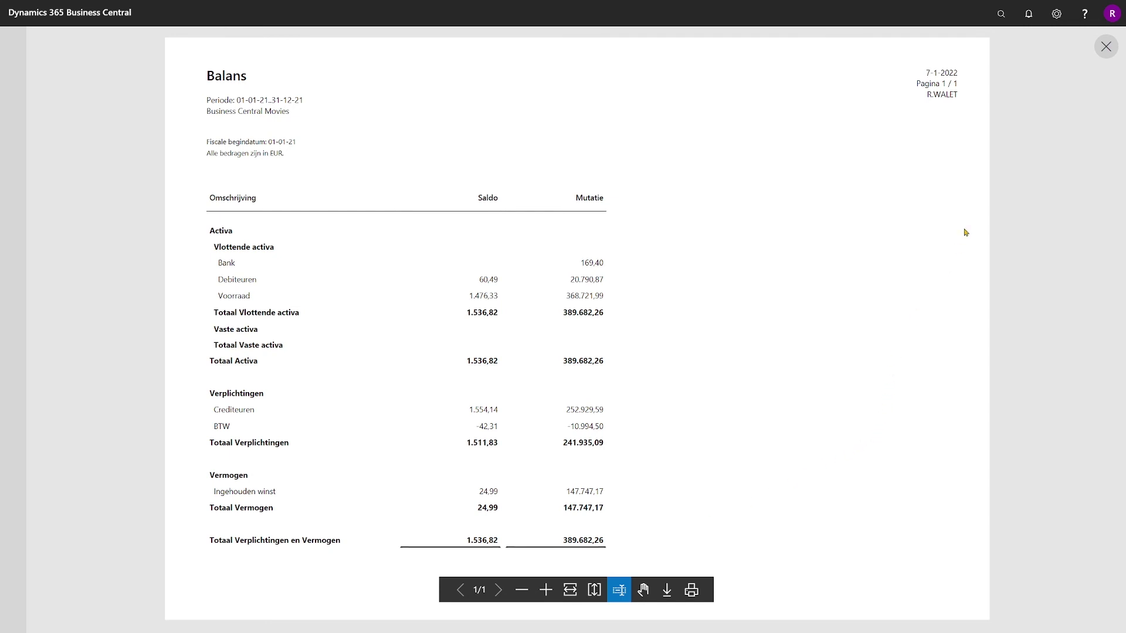
left_click(1113, 49)
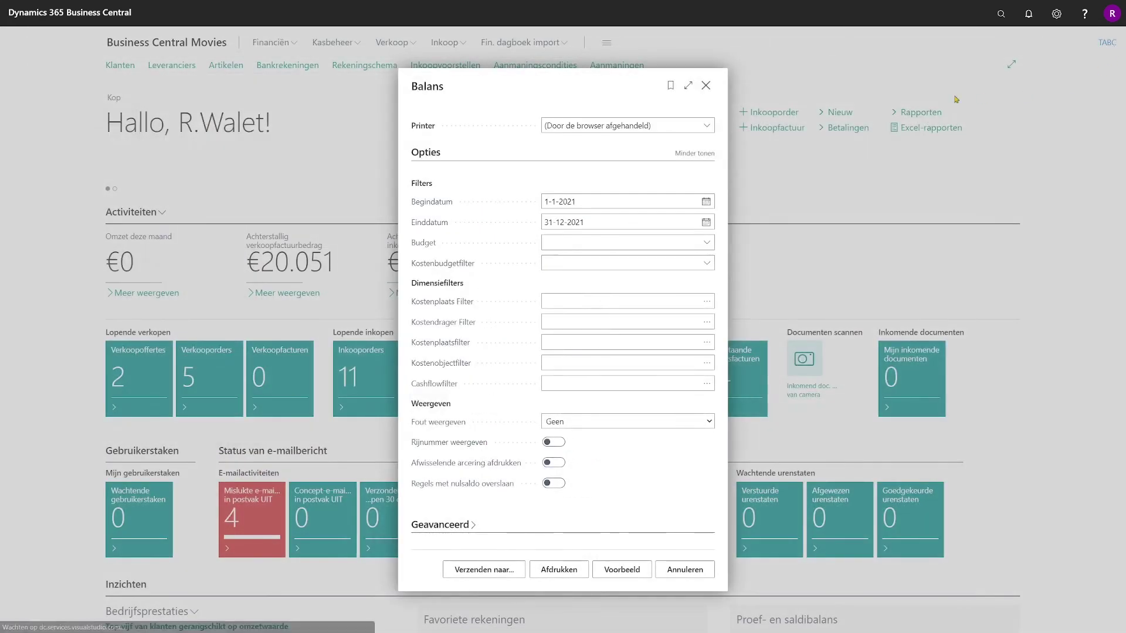
left_click(706, 86)
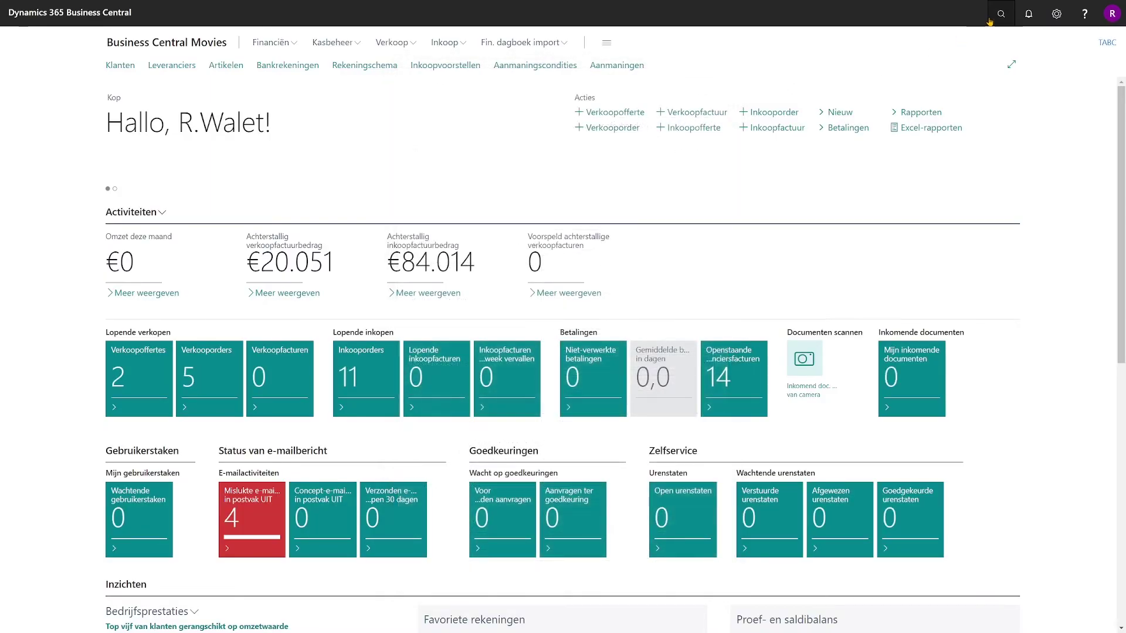
- In Boekhoudinstellingen, set Rapportageschema voor balans to M-SALDO-2 and return to the home page
left_click(994, 18)
type("boekh")
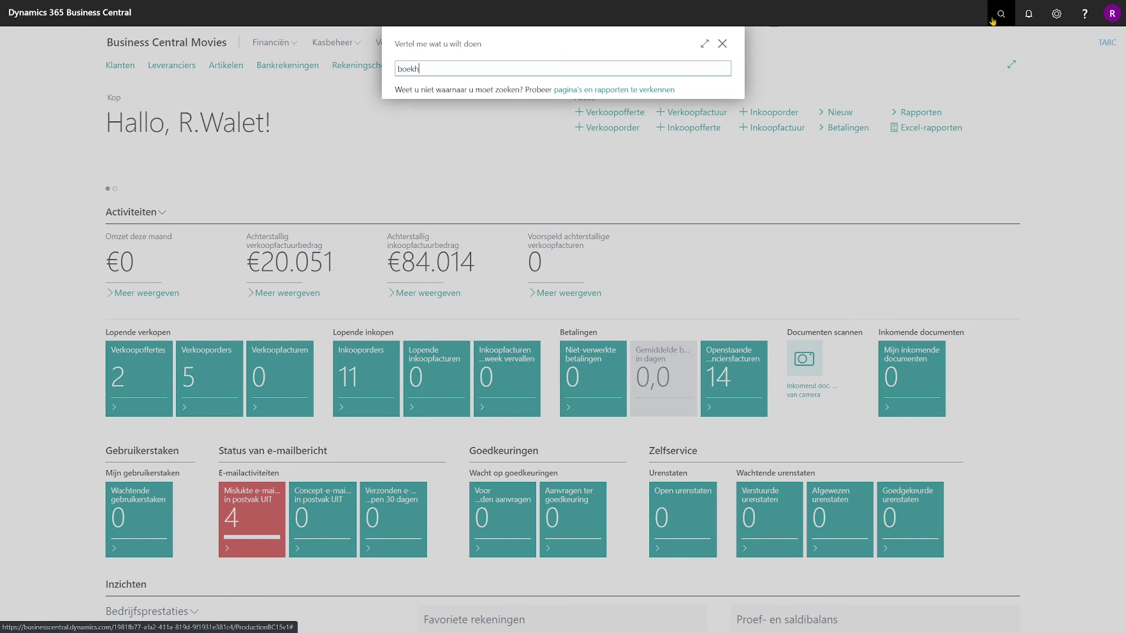
type("oud inst")
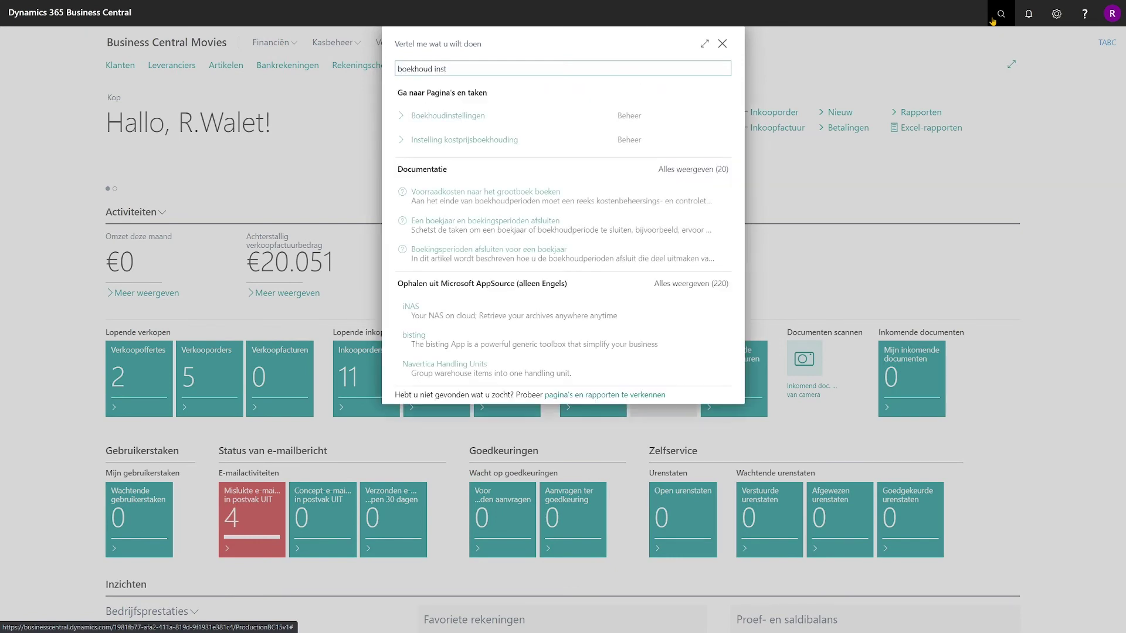
left_click(467, 118)
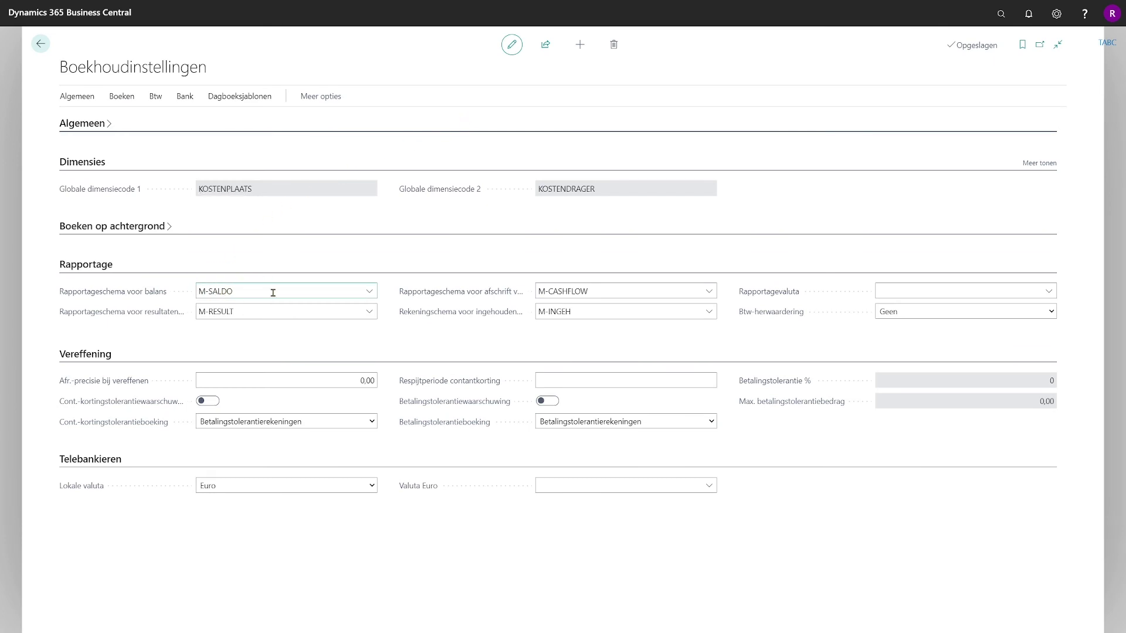
left_click(369, 291)
left_click(319, 402)
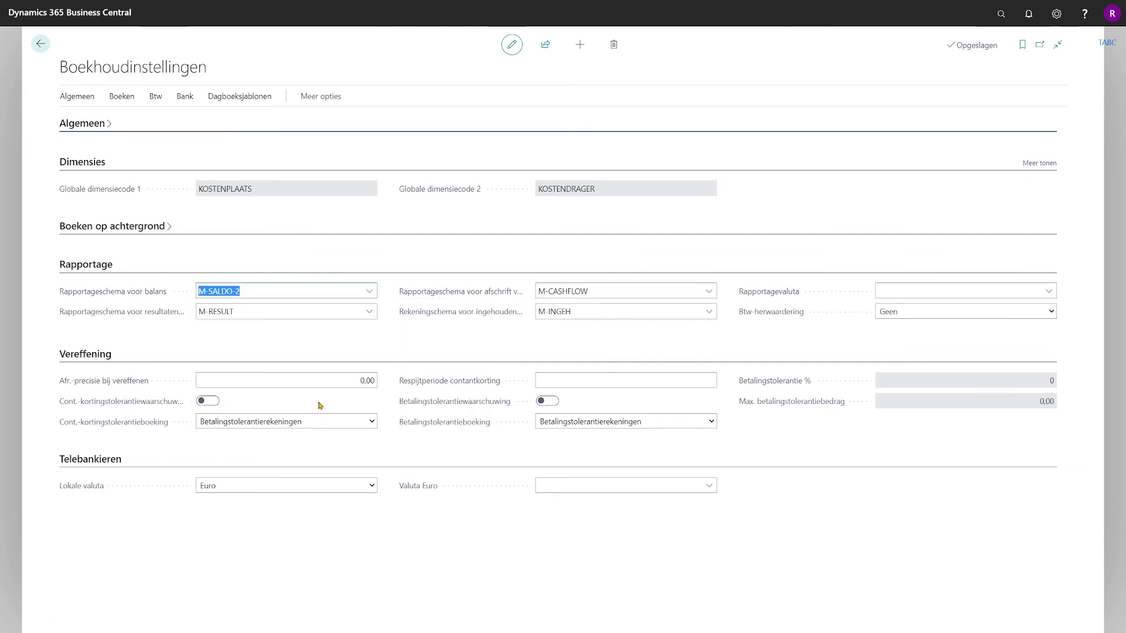
left_click(43, 50)
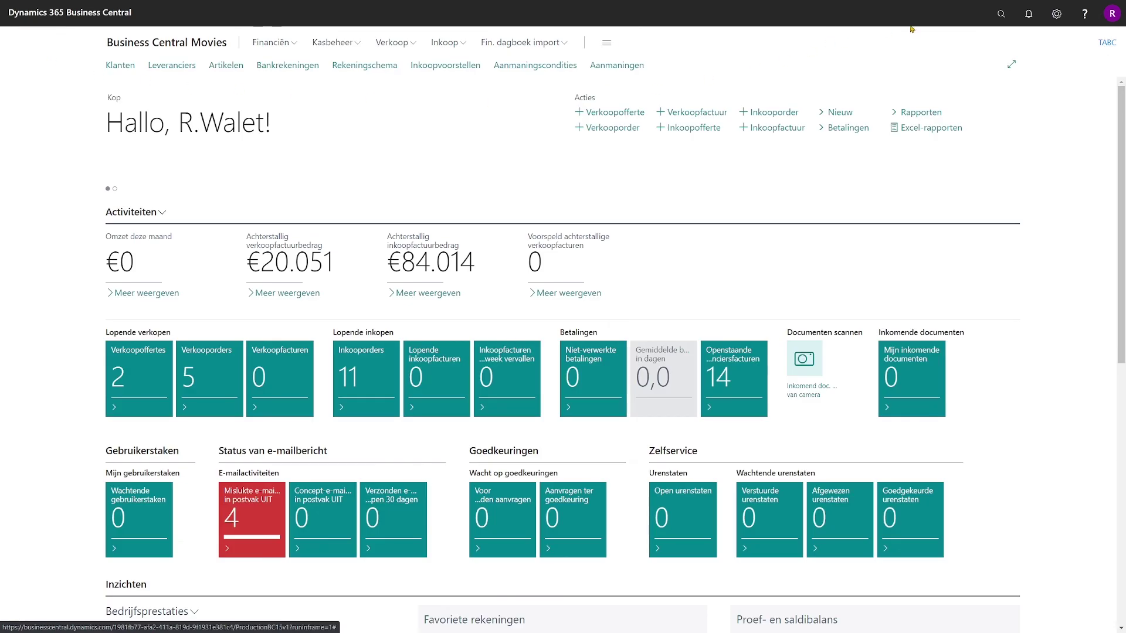
- Run the Balans report preview again for Begindatum 1-1-2021 and Einddatum 31-12-2021, and close it after checking the columns
left_click(994, 12)
type("balans")
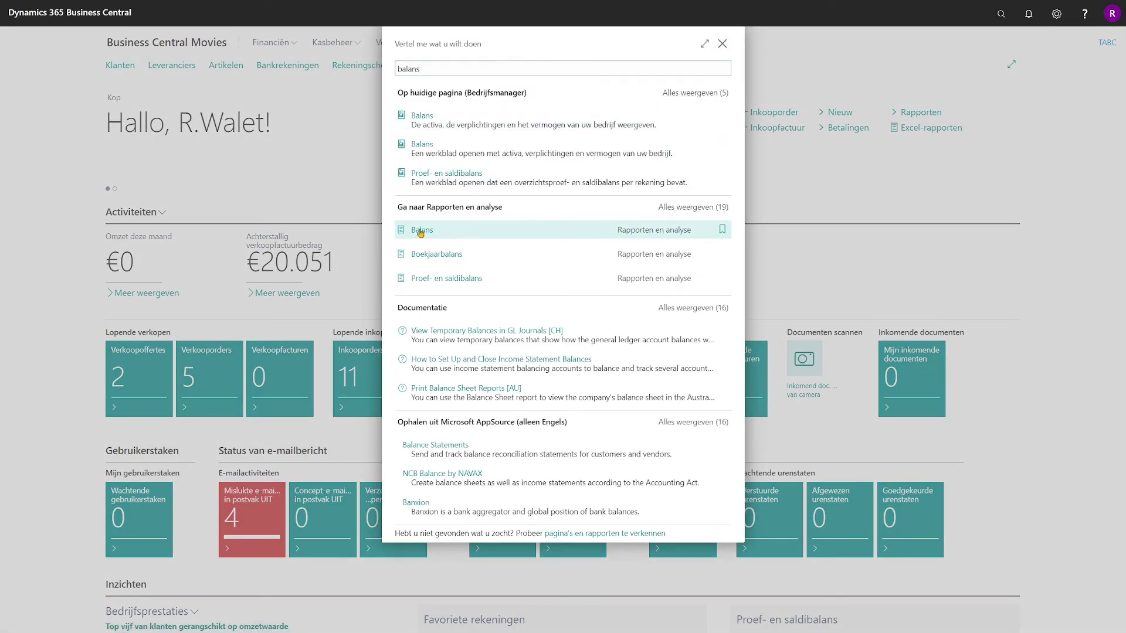
left_click(443, 233)
type("01")
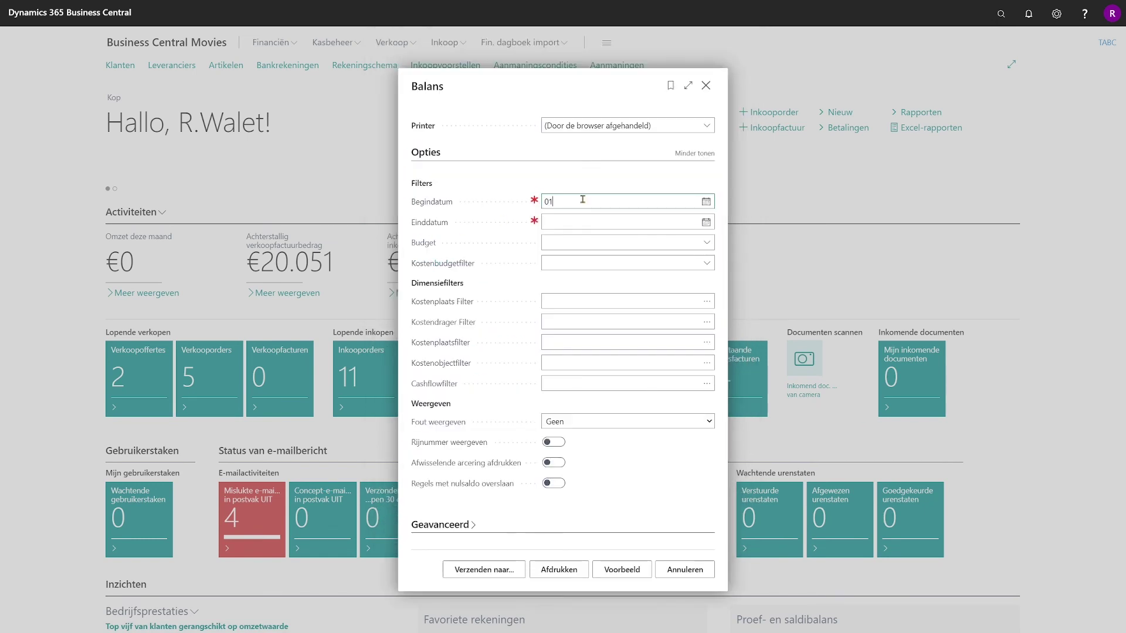
type("-01-2021")
key("Tab")
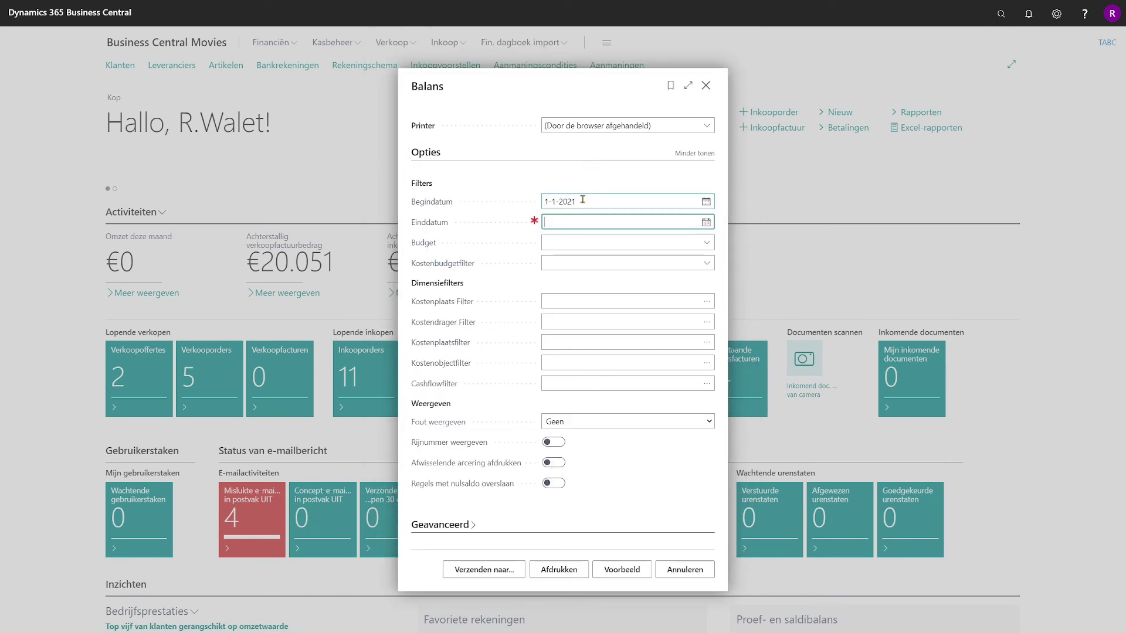
type("31-12-12021")
key("Tab")
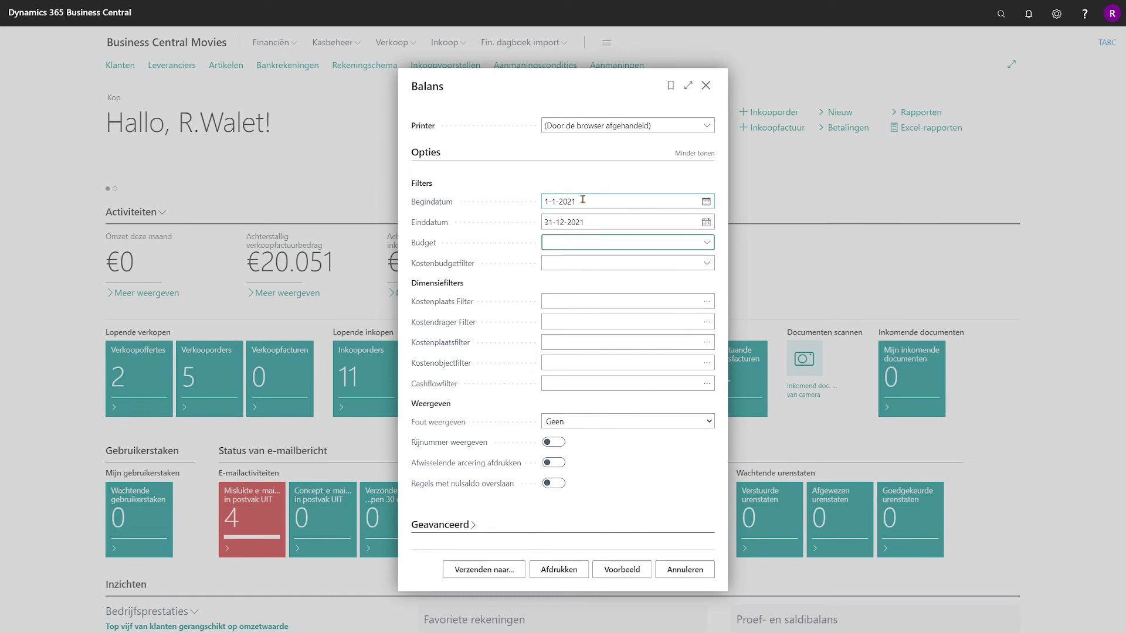
left_click(623, 575)
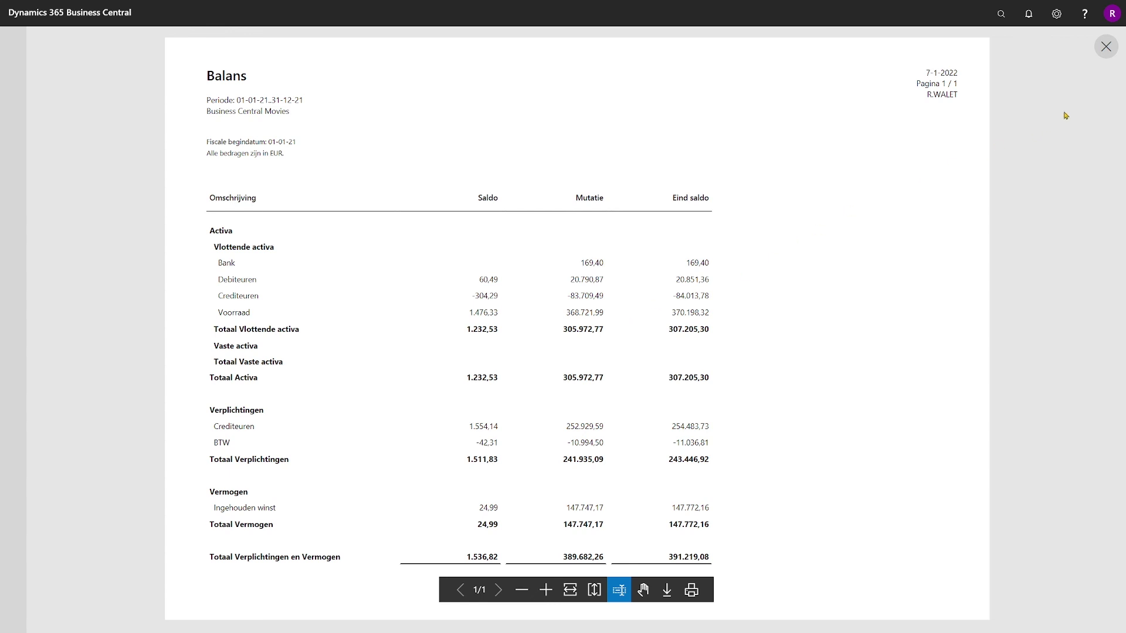
left_click(1103, 47)
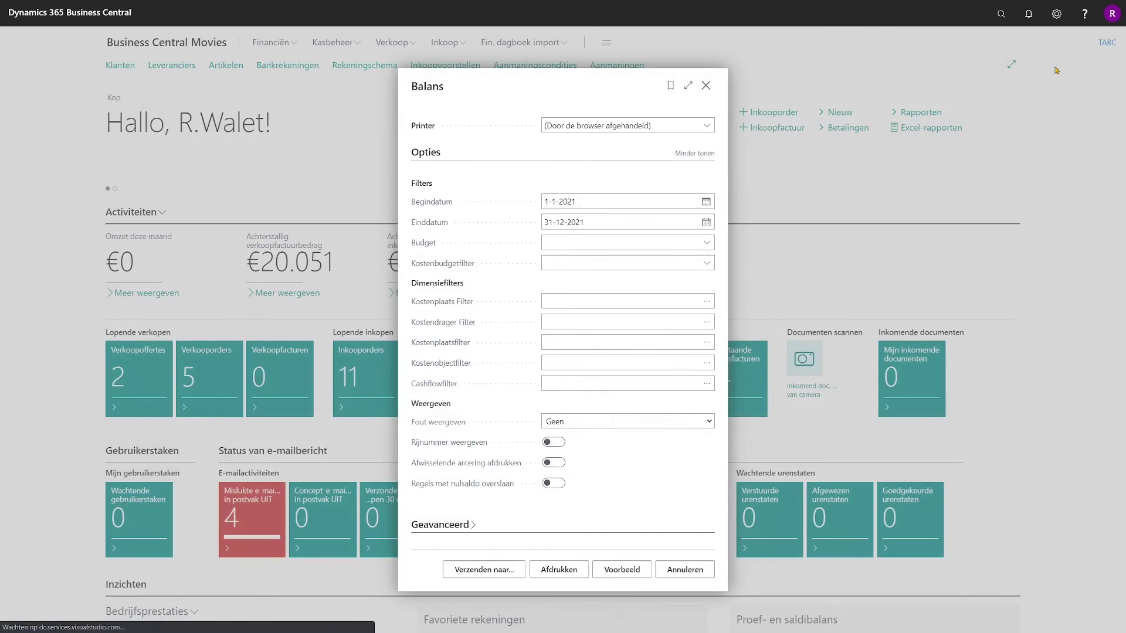
left_click(706, 86)
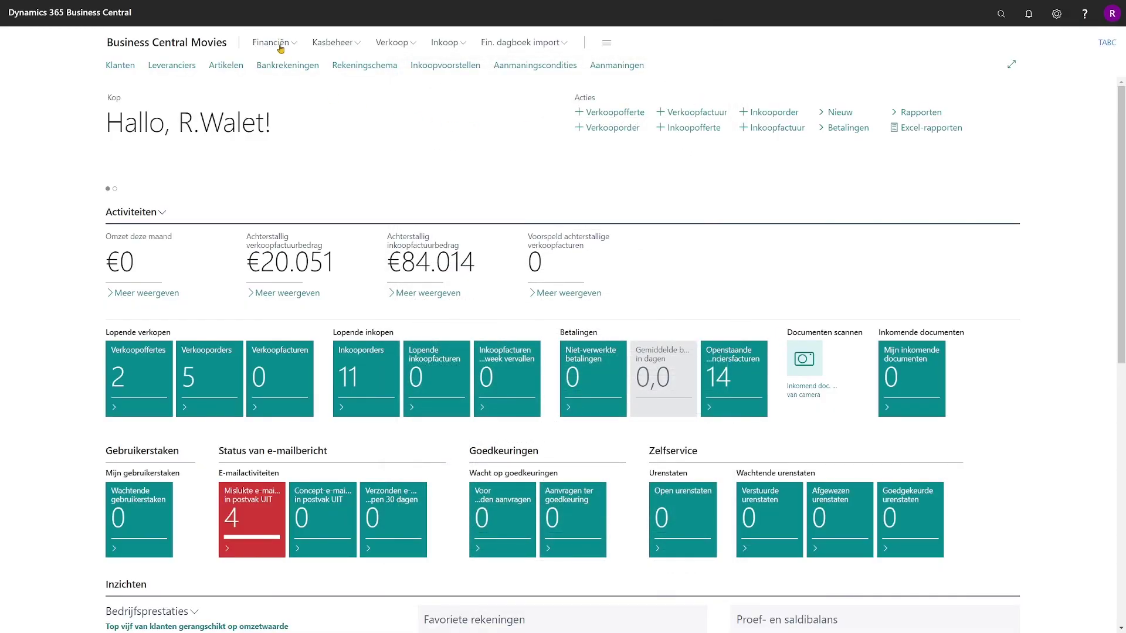
- Open account 11800 Betal./ontvangsten in verw. from the Rekeningschema and clear its Rekeningsubcategorie
left_click(253, 50)
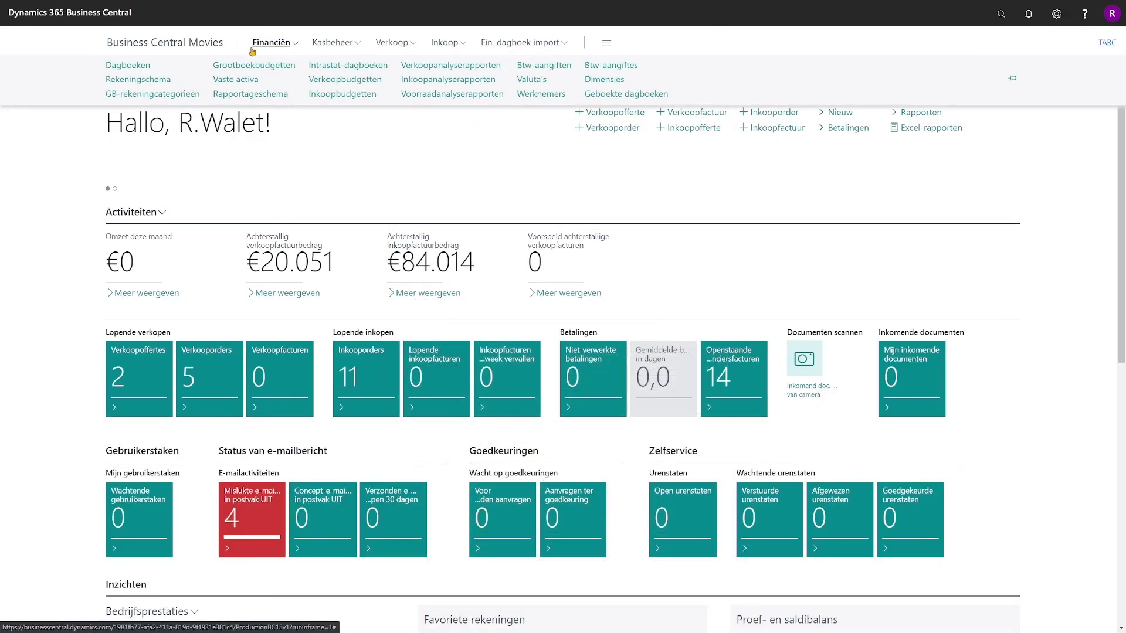
left_click(145, 80)
scroll(209, 346, "down", 5)
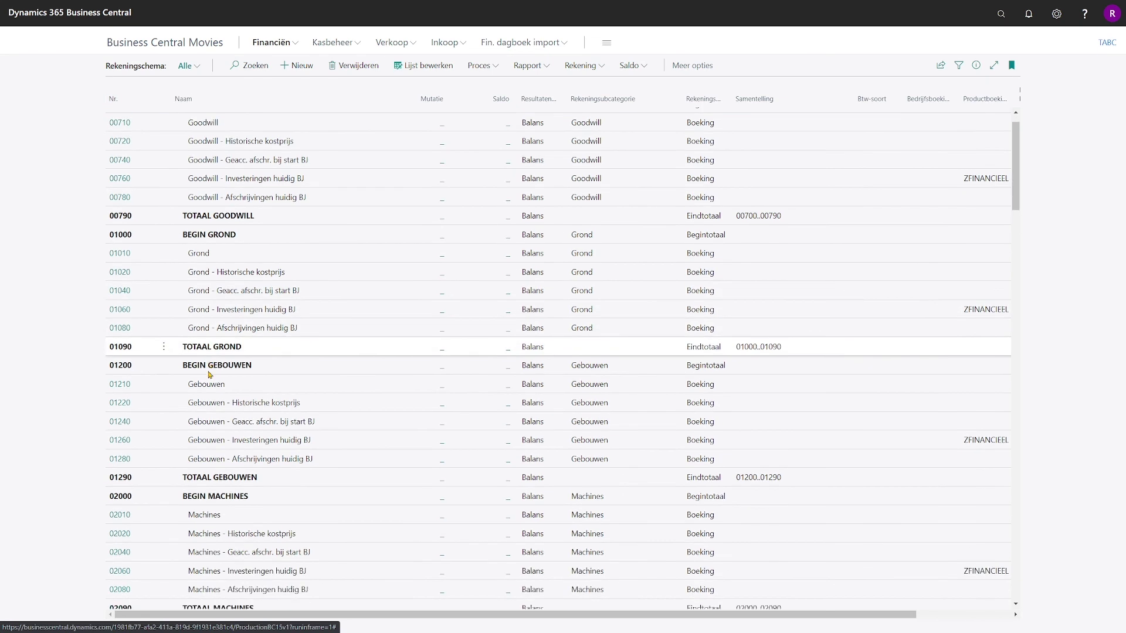
scroll(212, 371, "down", 12)
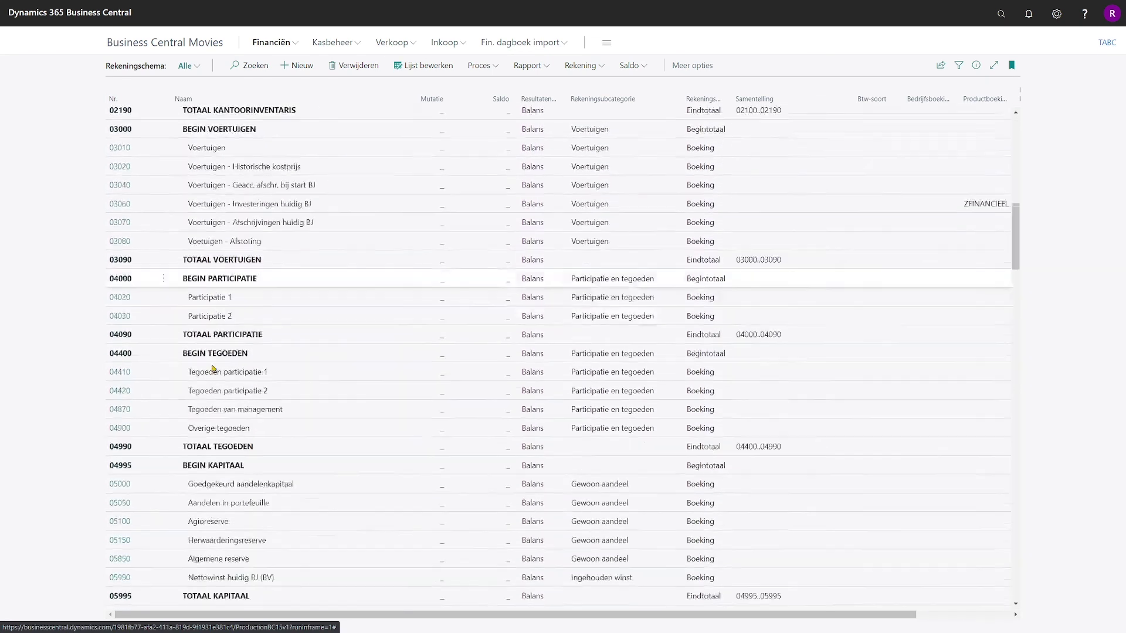
scroll(213, 369, "down", 12)
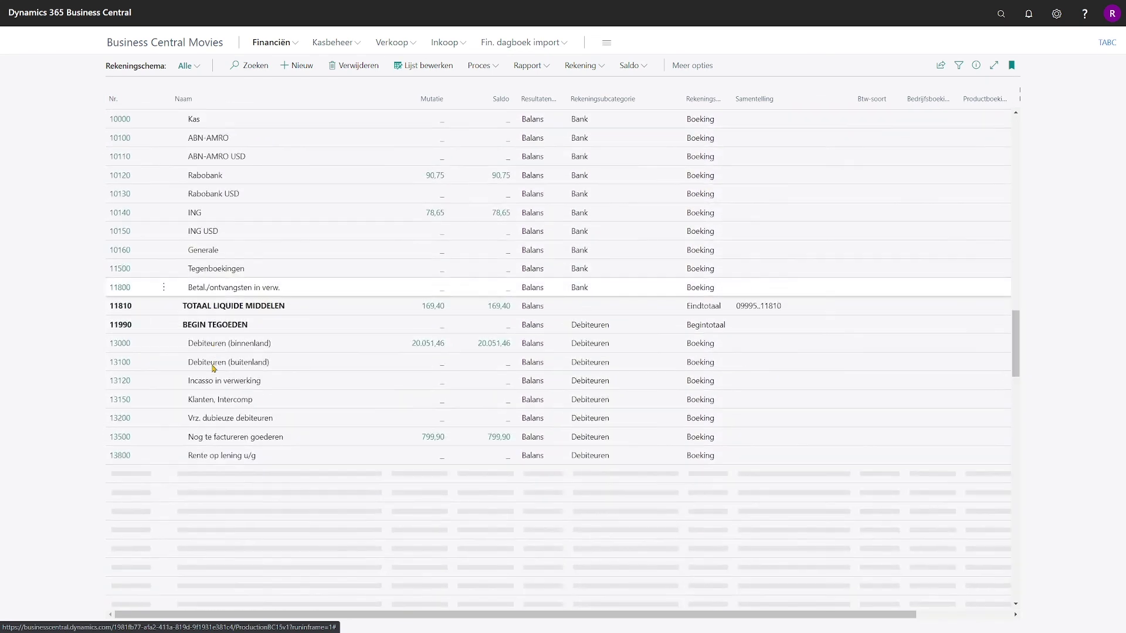
left_click(164, 278)
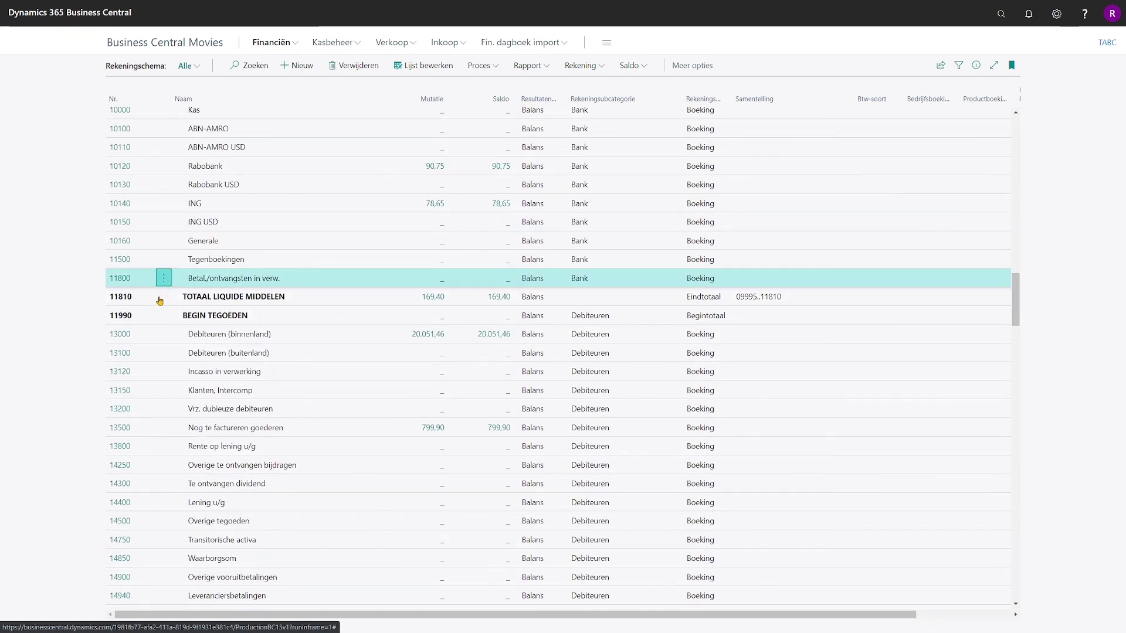
left_click(129, 325)
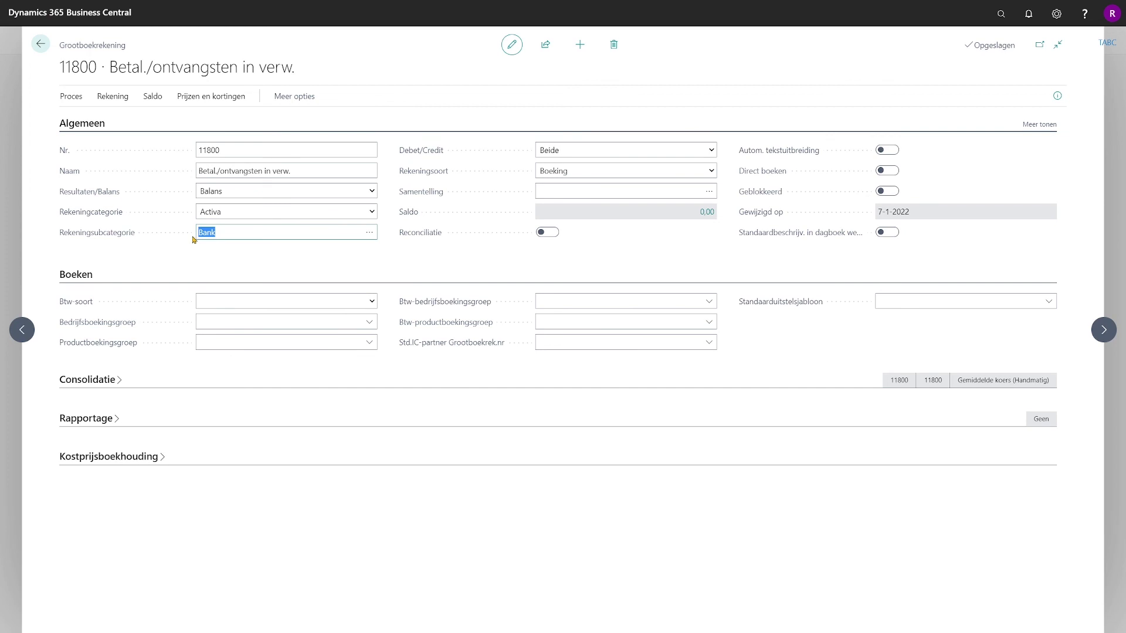
key("Delete")
key("Tab")
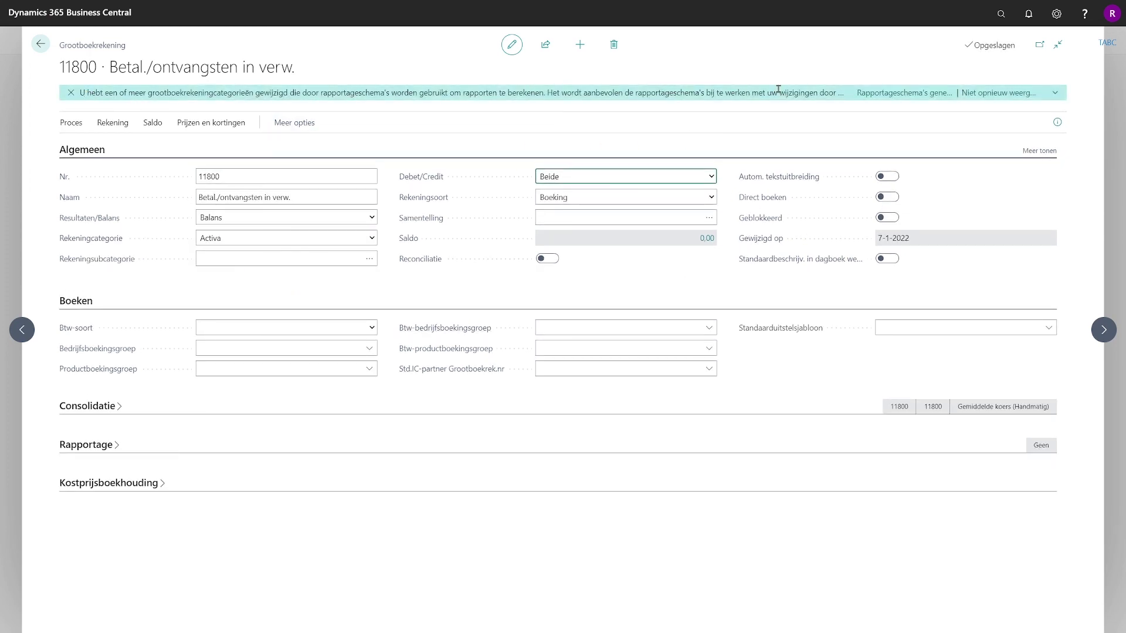
- Examine the options for generating the standard report schemas, cancel the generation, and return to the home page
left_click(886, 94)
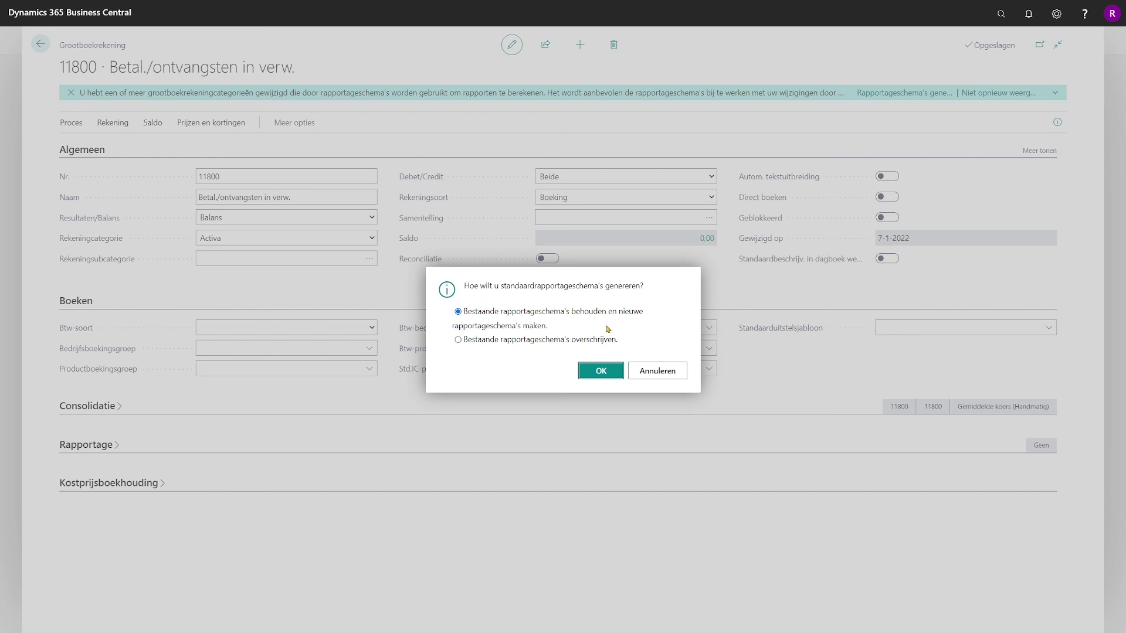
left_click(656, 370)
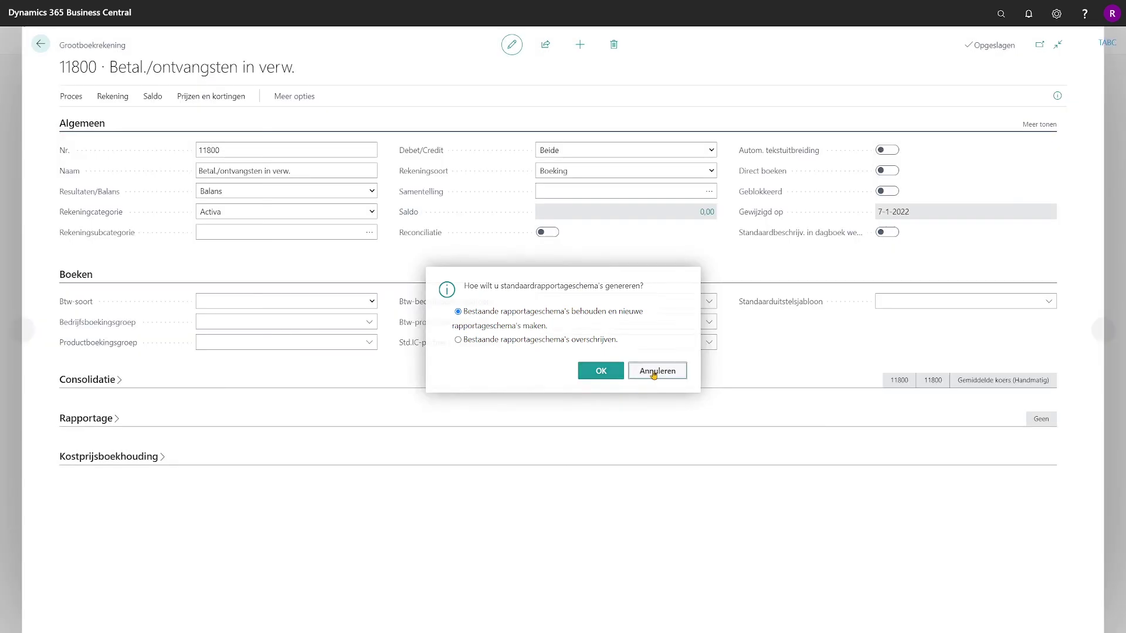
left_click(41, 44)
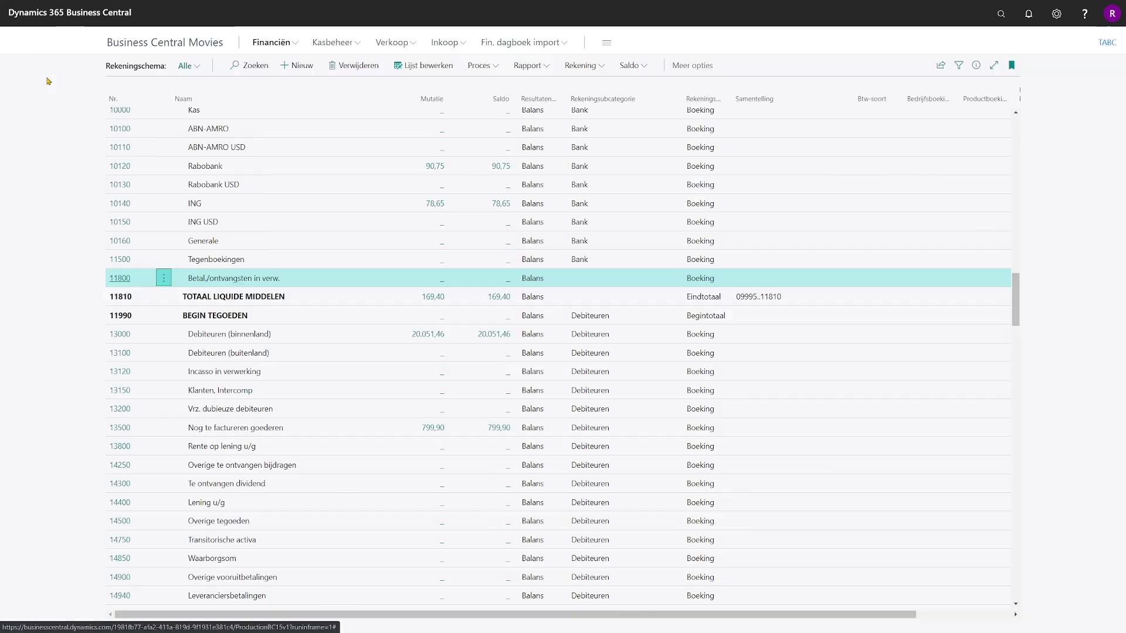
left_click(164, 42)
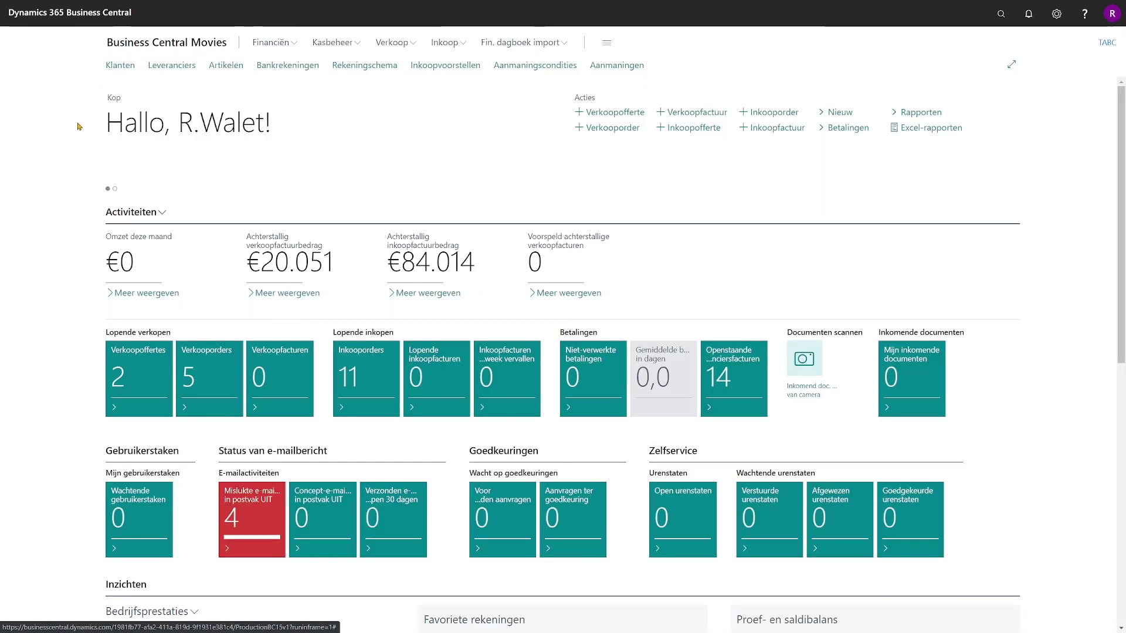